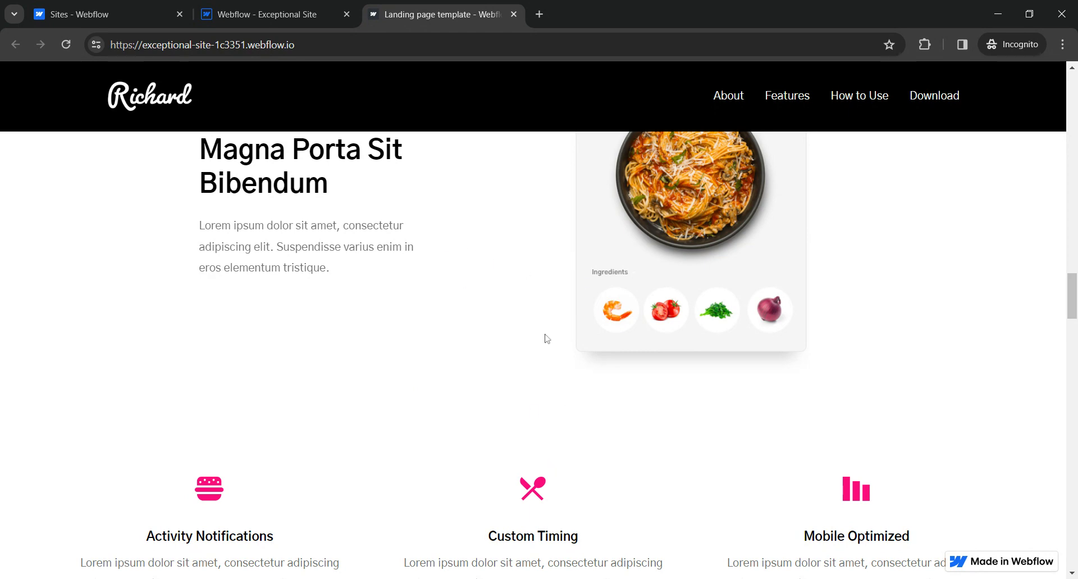
# Switch to the Webflow designer, insert a Div Block above the Navbar as the first element in Body, and show its style settings
pyautogui.click(261, 12)
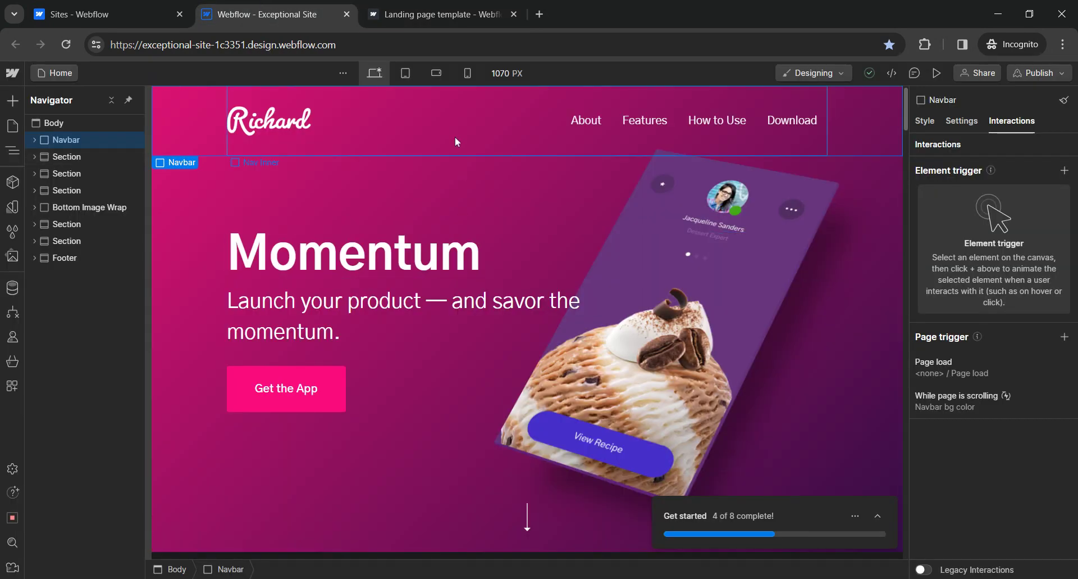
pyautogui.click(11, 103)
pyautogui.click(62, 149)
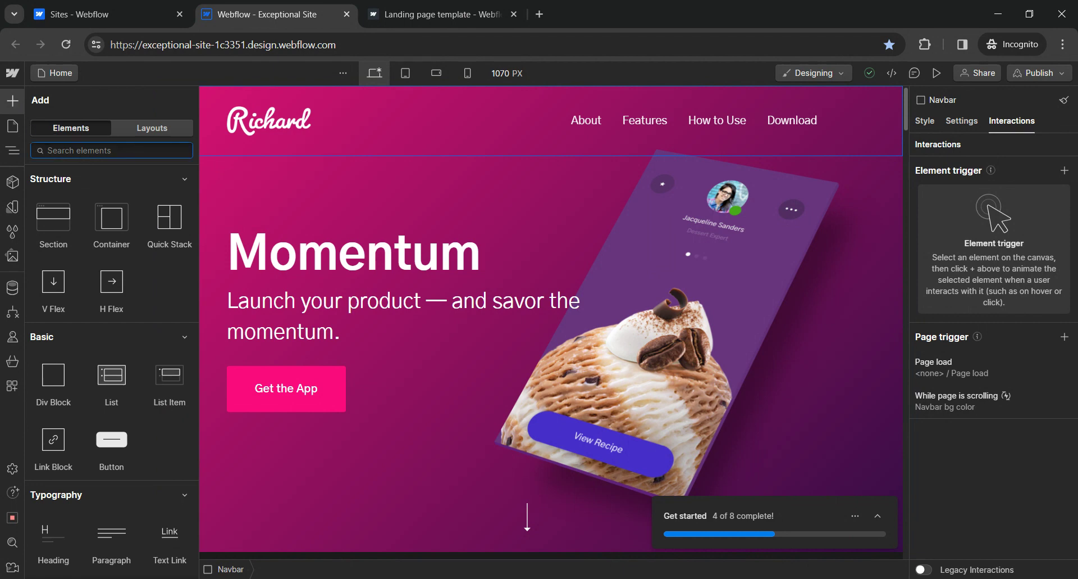
pyautogui.write('div')
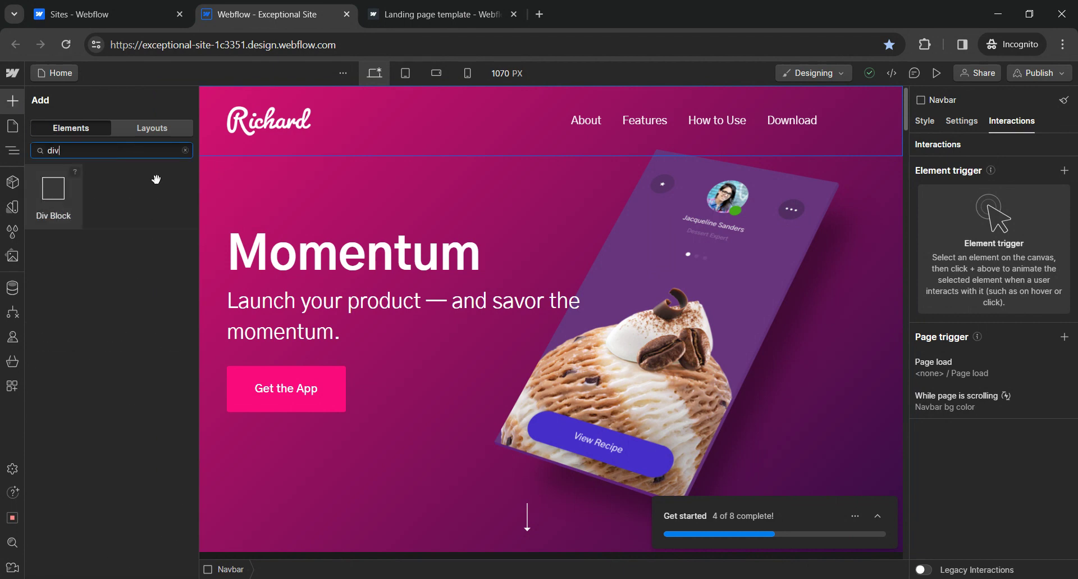
pyautogui.moveTo(156, 179); pyautogui.dragTo(70, 139)
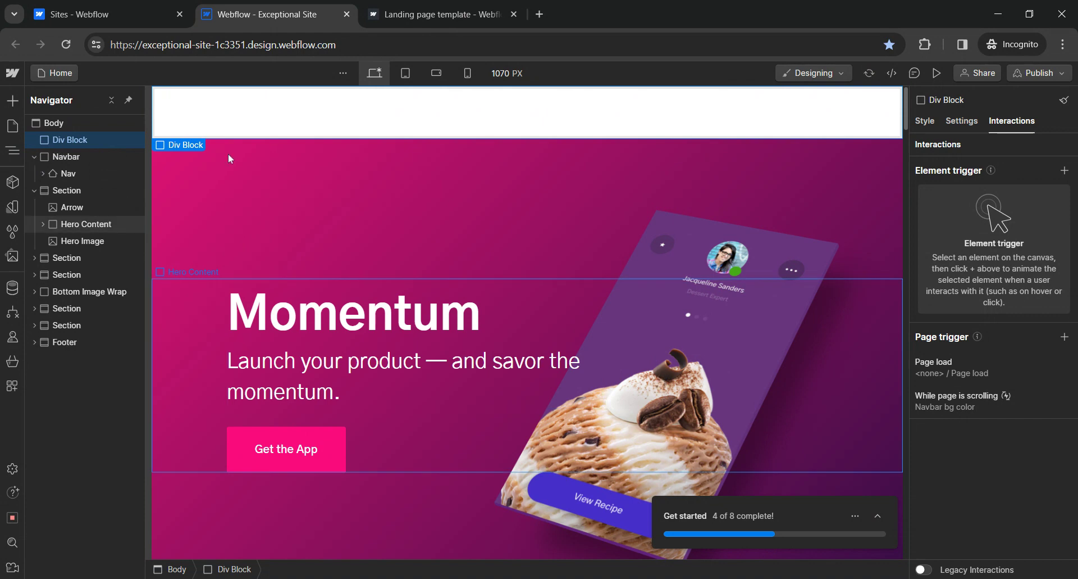
pyautogui.click(925, 119)
pyautogui.click(942, 167)
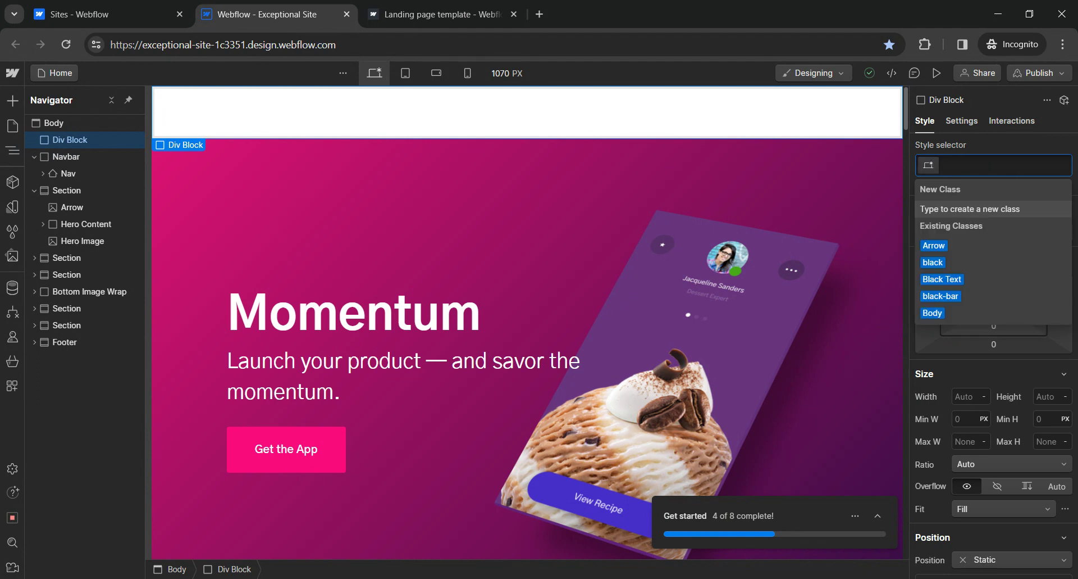
pyautogui.write('modal popup')
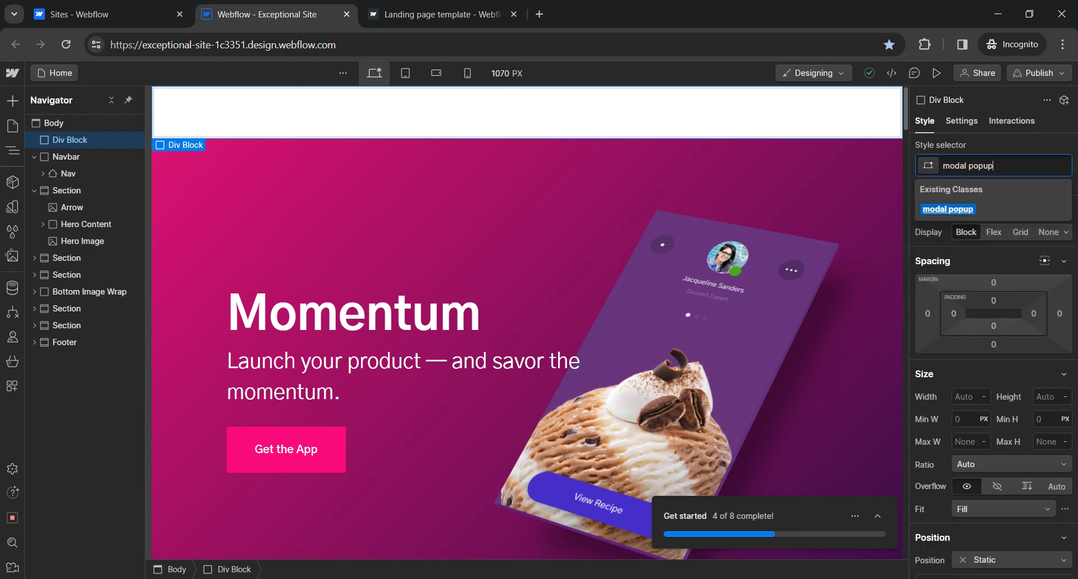
pyautogui.press('Return')
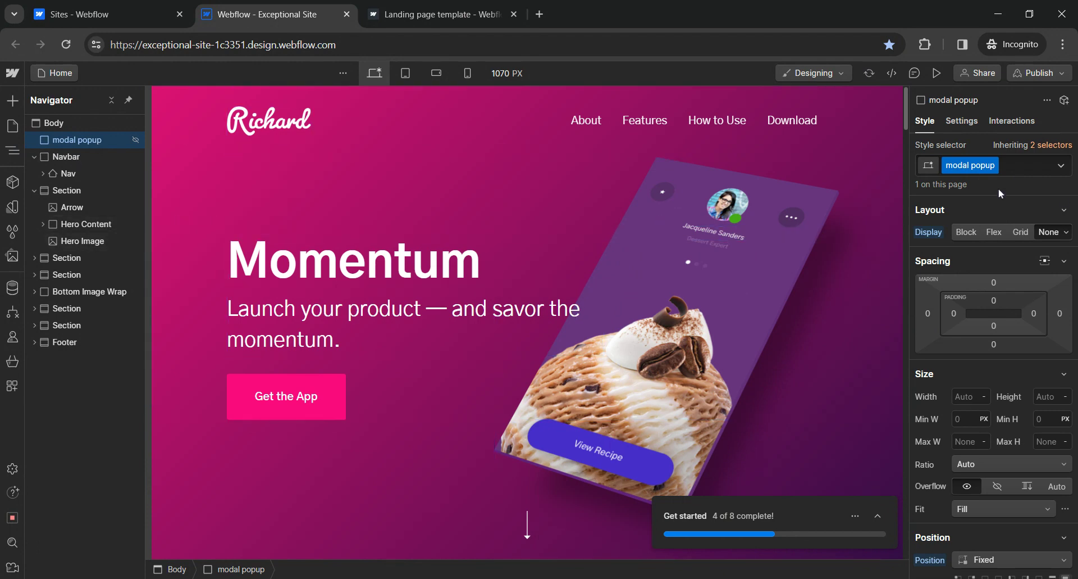
pyautogui.click(994, 167)
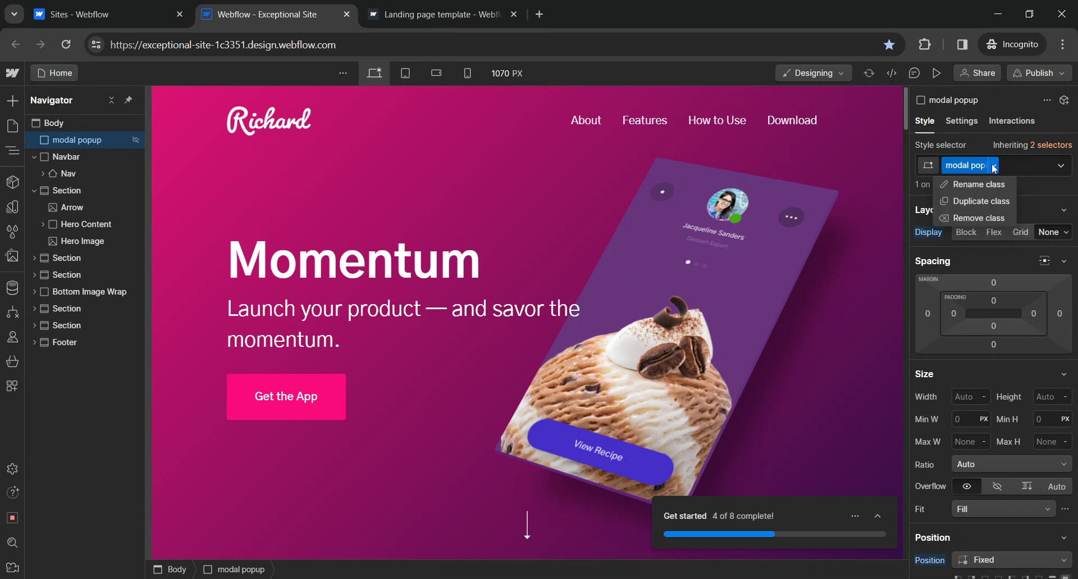
pyautogui.click(973, 218)
# Create a new class named "modal dialog" and apply it to the Div Block
pyautogui.click(988, 165)
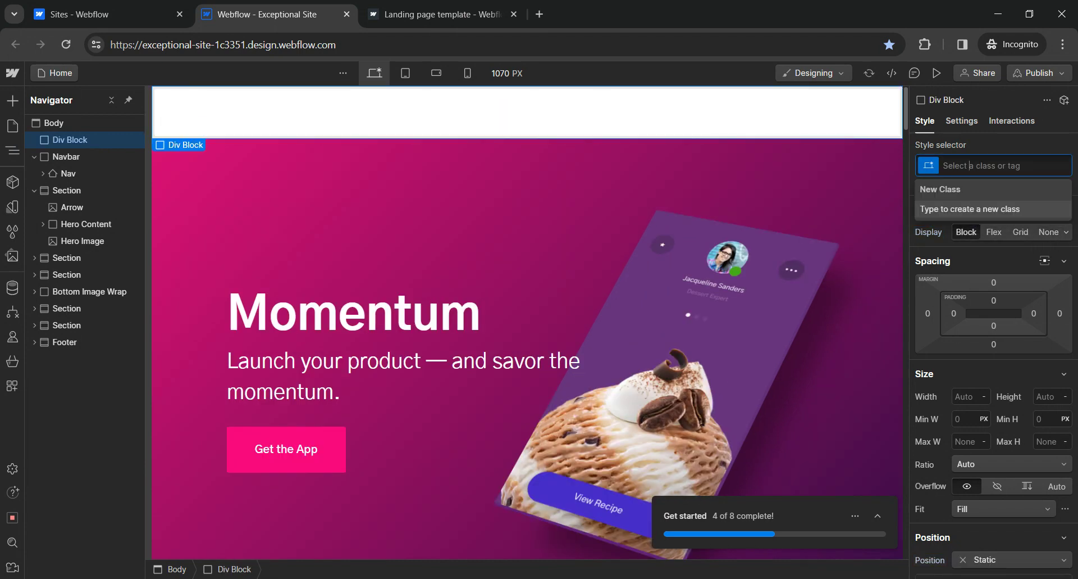
pyautogui.write('mo')
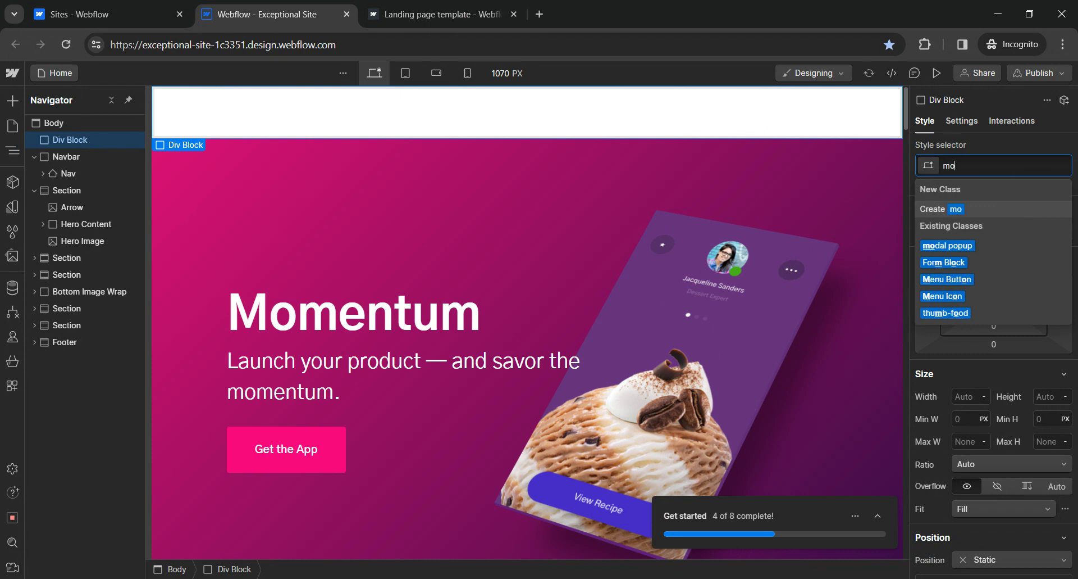
pyautogui.write('dal')
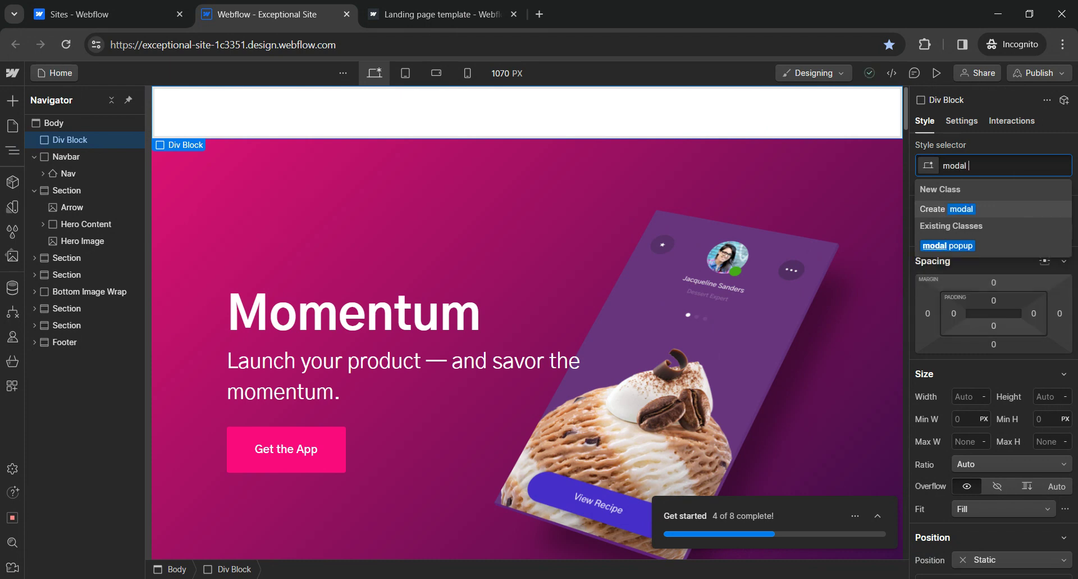
pyautogui.write(' dialog')
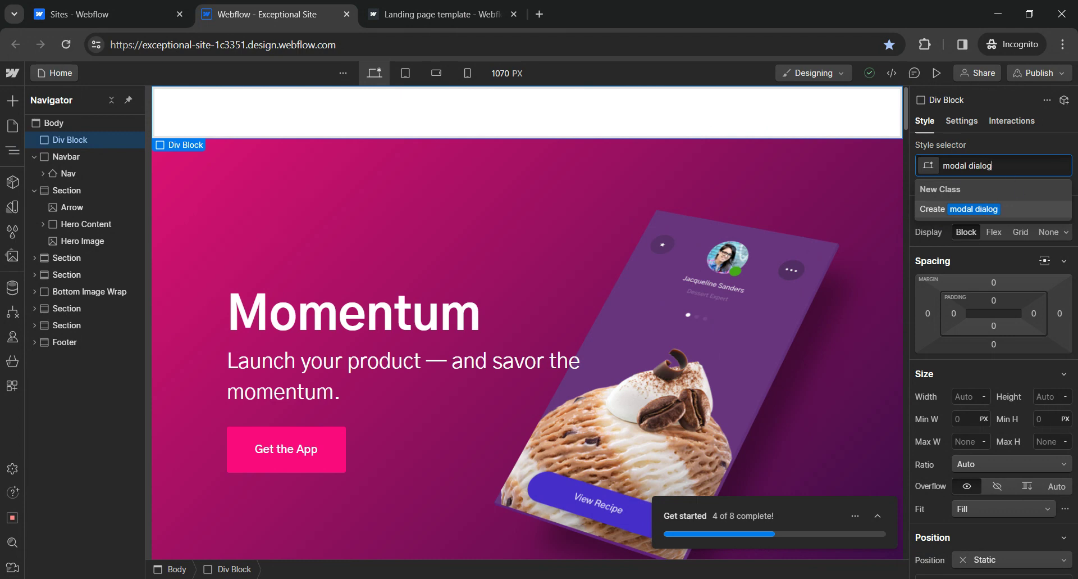
pyautogui.hotkey('ctrl', 'a')
pyautogui.press('BackSpace')
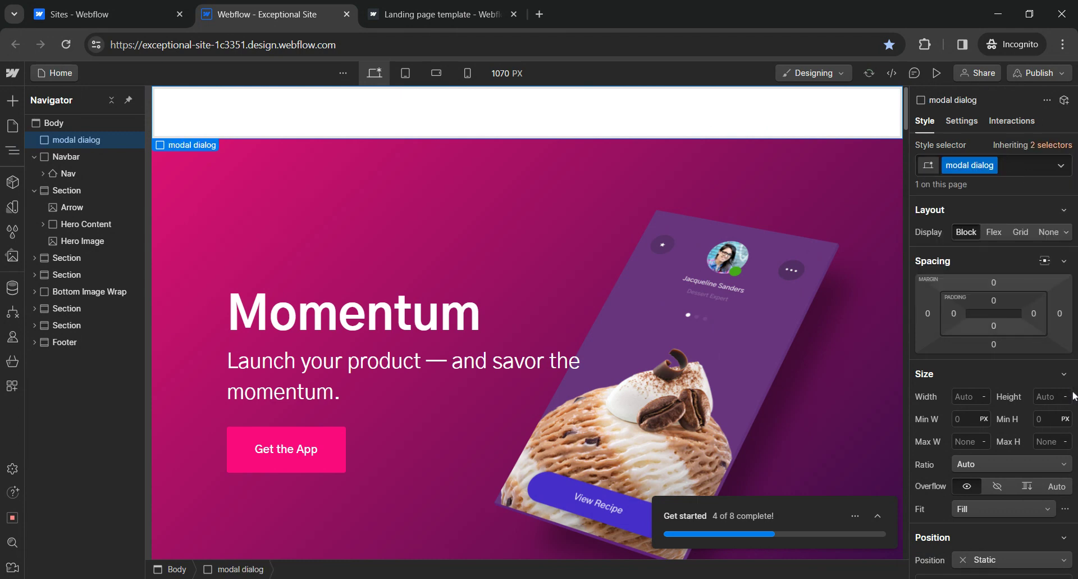
# Set the modal dialog's position to Fixed and stretch it over the full page with 0% offsets on all sides
pyautogui.scroll(-5, 991, 337)
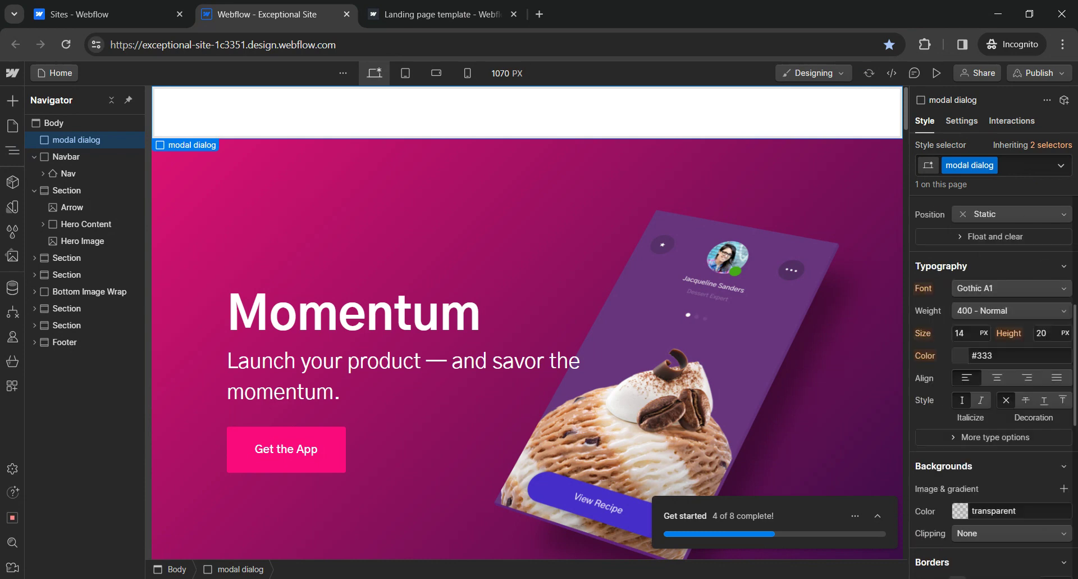
pyautogui.scroll(-5, 980, 376)
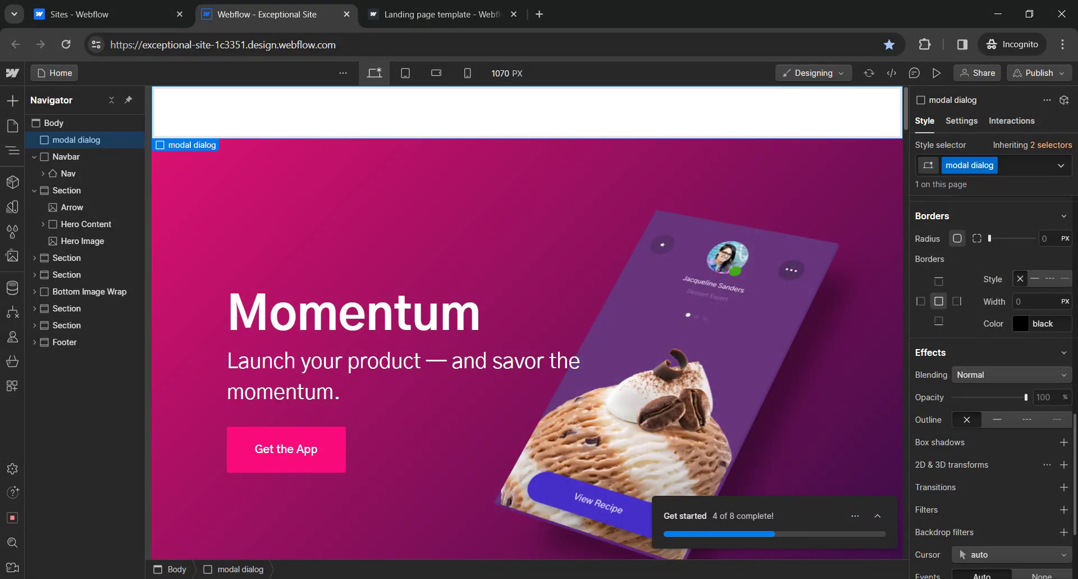
pyautogui.scroll(1, 1076, 391)
pyautogui.scroll(1, 1077, 388)
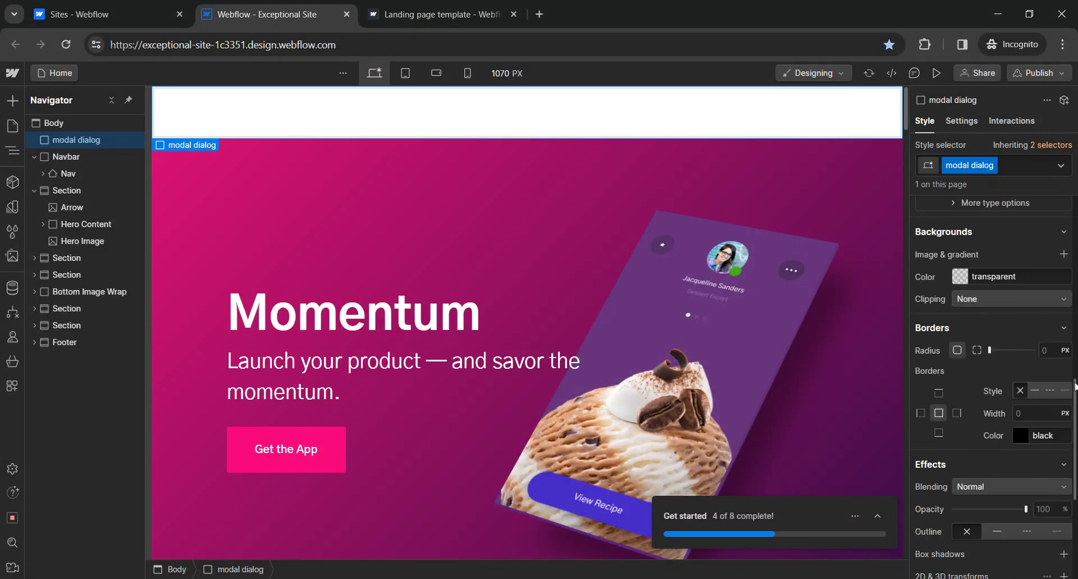
pyautogui.moveTo(1076, 384); pyautogui.dragTo(1076, 329)
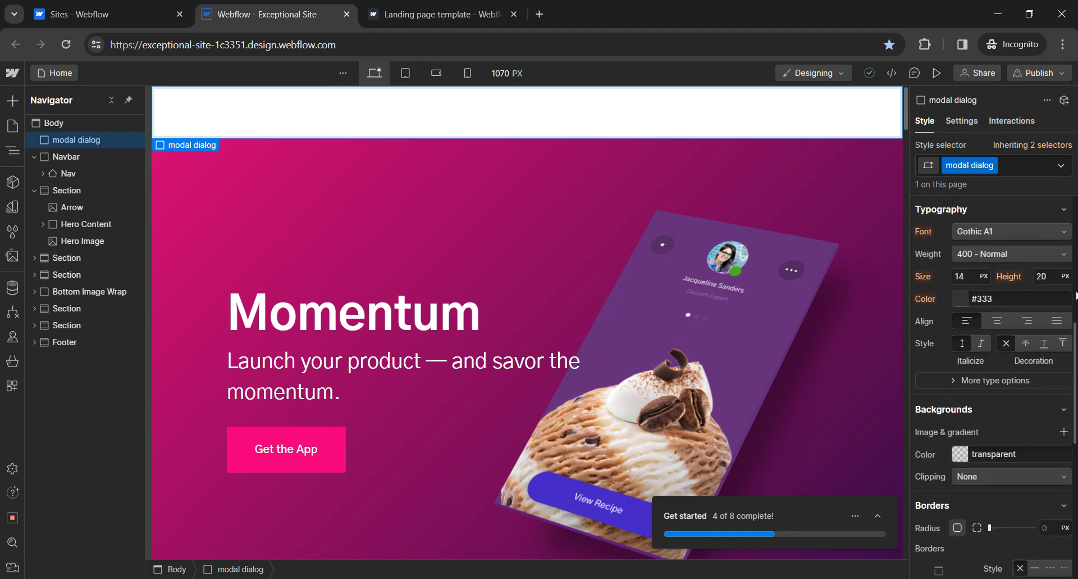
pyautogui.moveTo(1076, 294); pyautogui.dragTo(1076, 296)
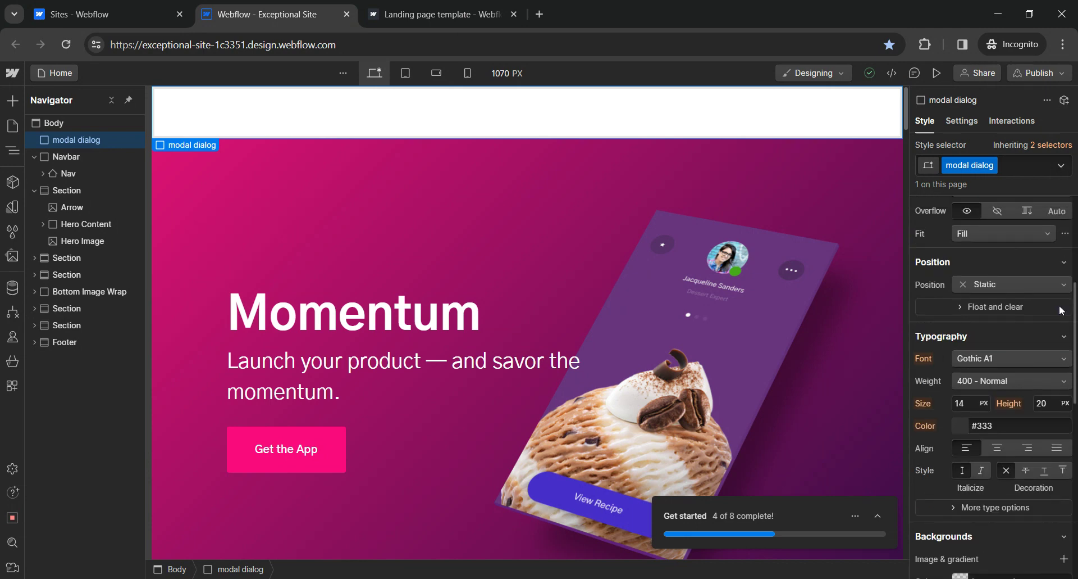
pyautogui.click(989, 287)
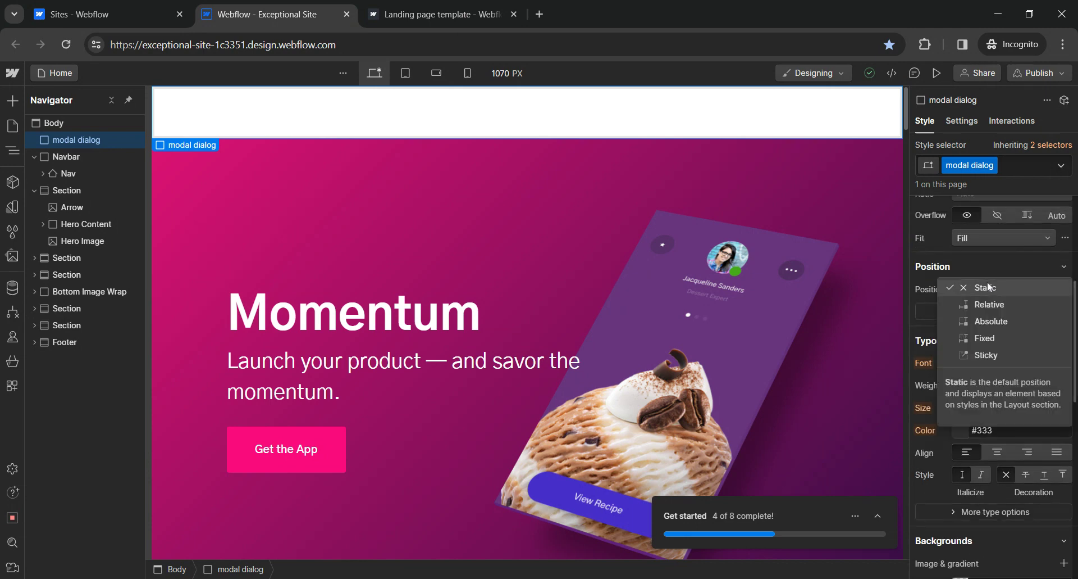
pyautogui.click(994, 337)
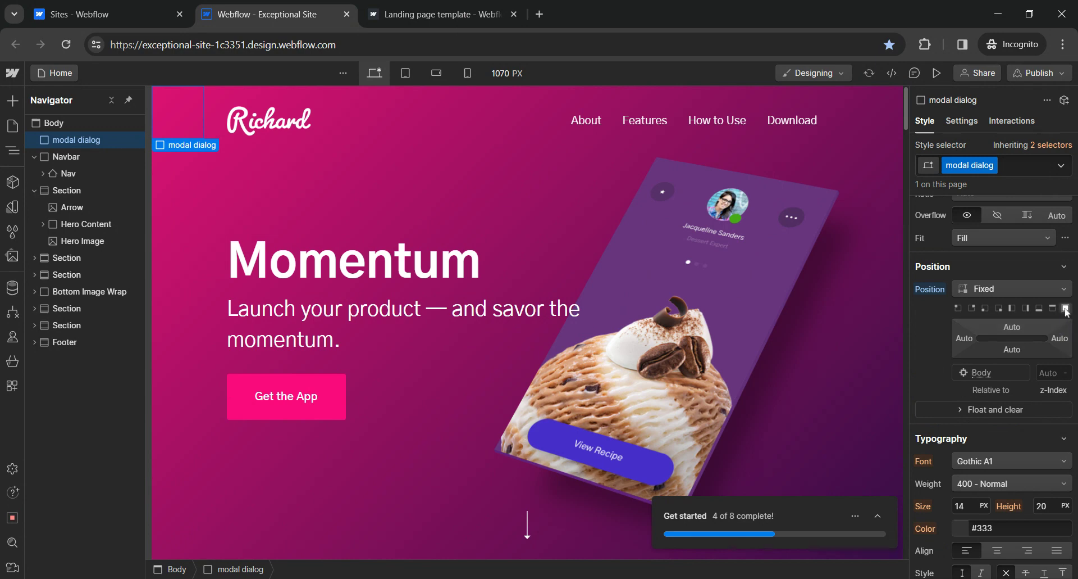
pyautogui.click(1067, 308)
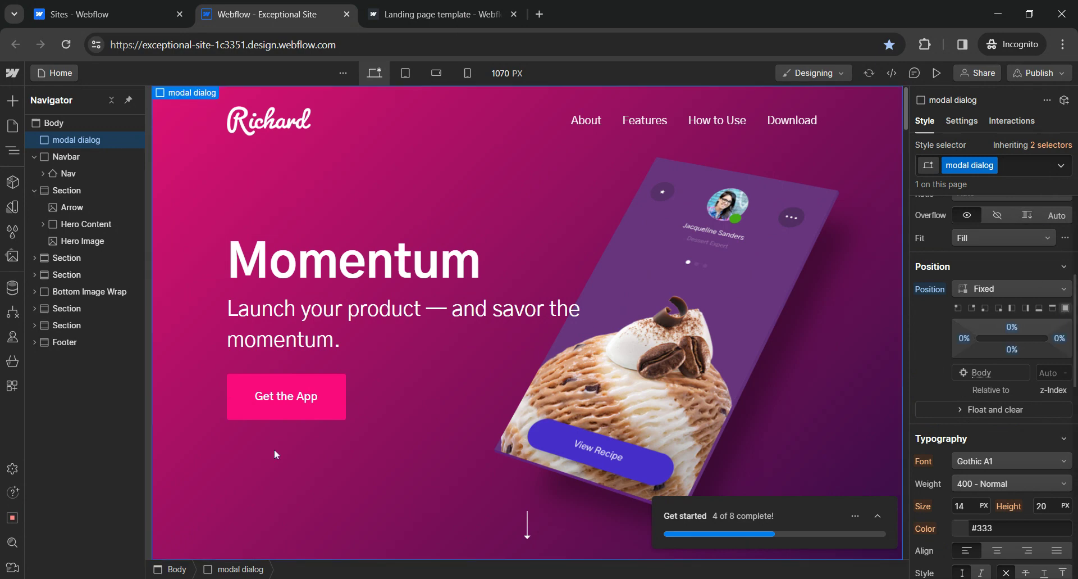
# Give the modal dialog a black background color at 69% opacity
pyautogui.scroll(-6, 991, 337)
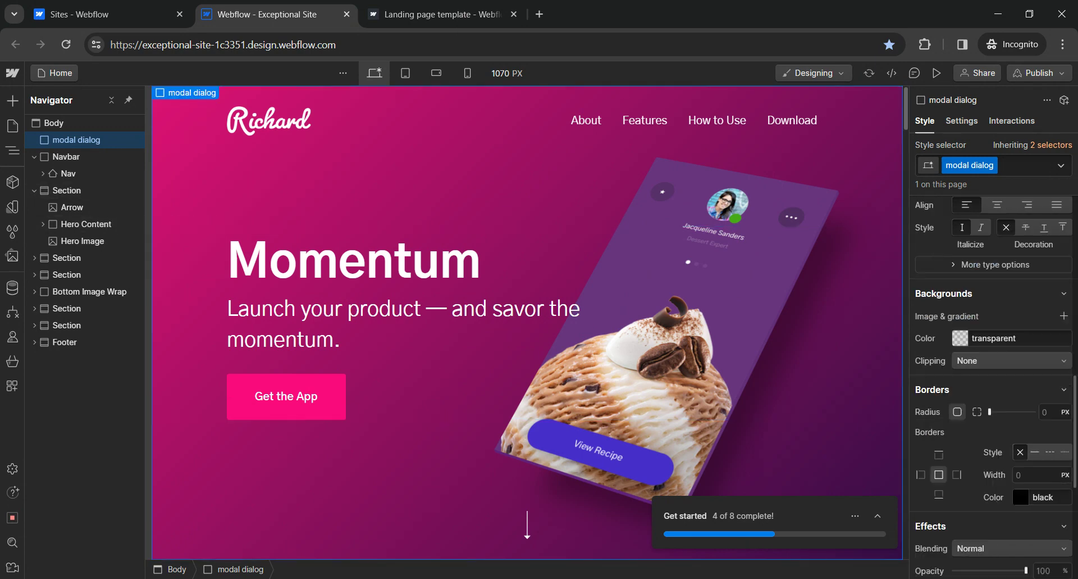
pyautogui.click(961, 338)
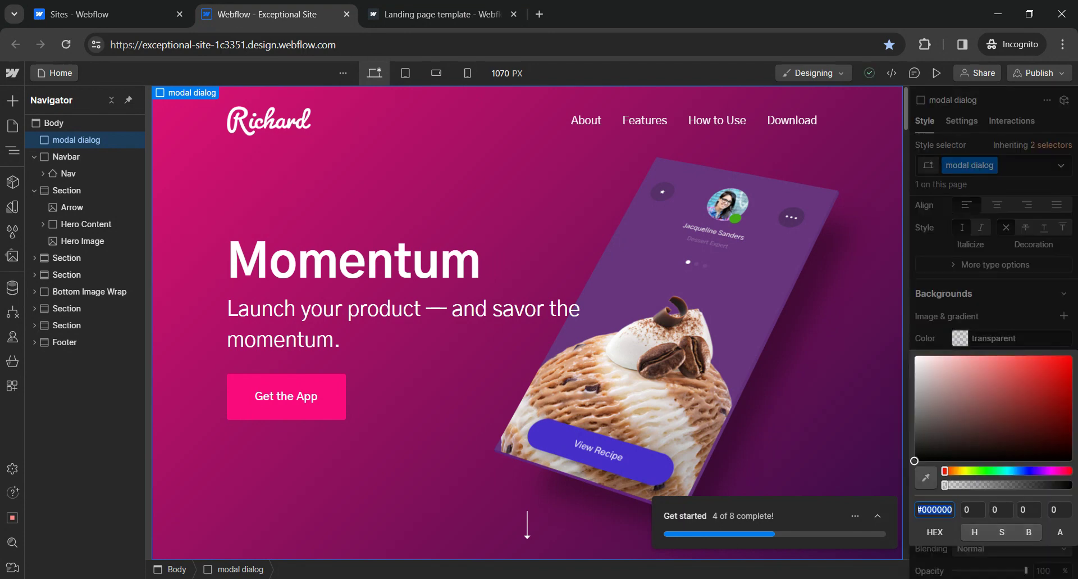
pyautogui.moveTo(945, 485); pyautogui.dragTo(1002, 485)
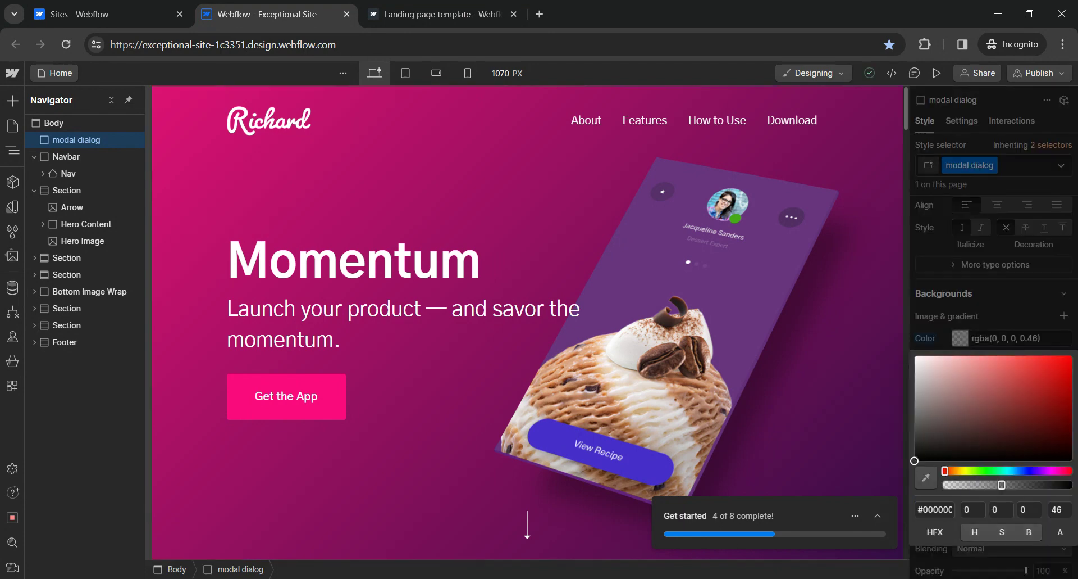
pyautogui.click(1021, 485)
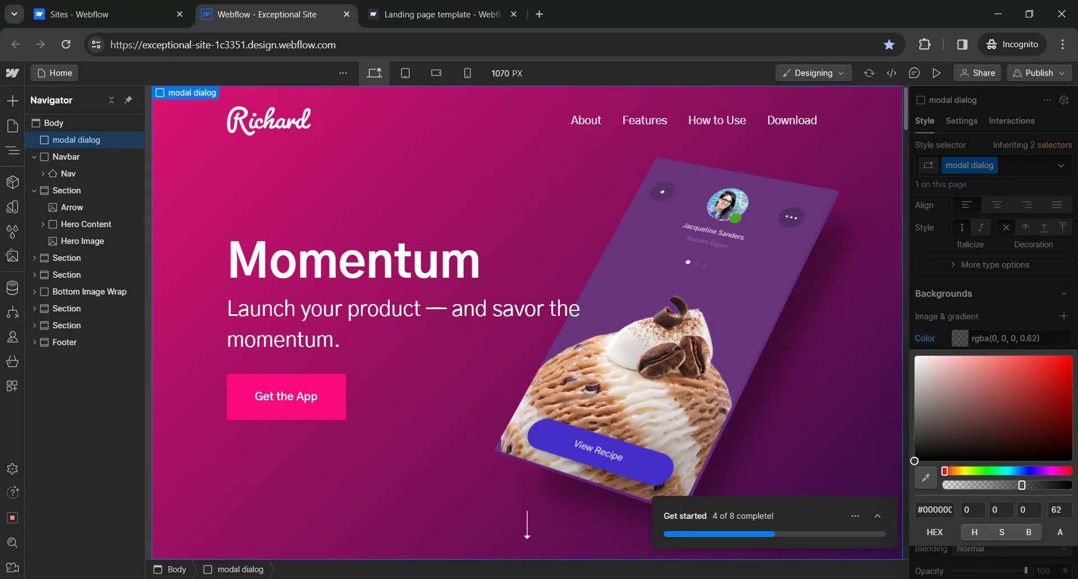
pyautogui.moveTo(1022, 484)
pyautogui.mouseDown()
pyautogui.moveTo(1042, 485)
pyautogui.moveTo(1031, 484)
pyautogui.mouseUp()
pyautogui.click(1010, 315)
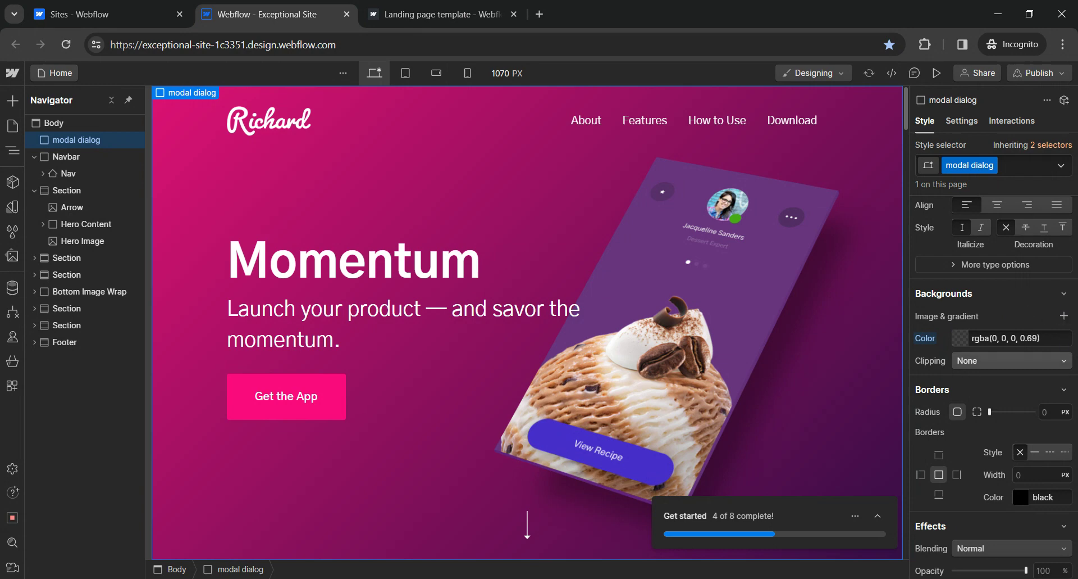
# Set the modal dialog's z-index to 99
pyautogui.scroll(6, 1011, 337)
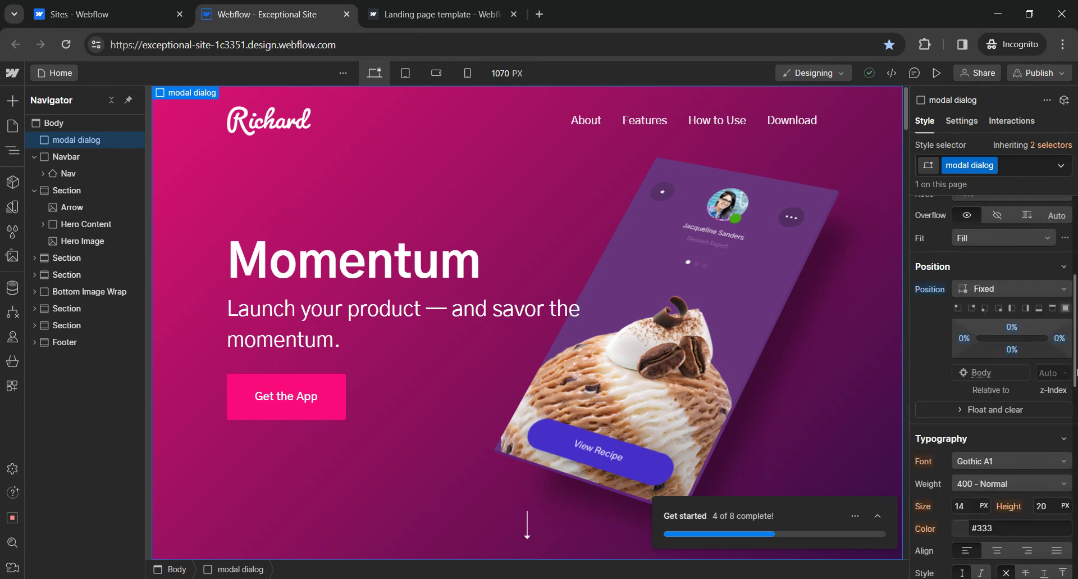
pyautogui.click(1048, 373)
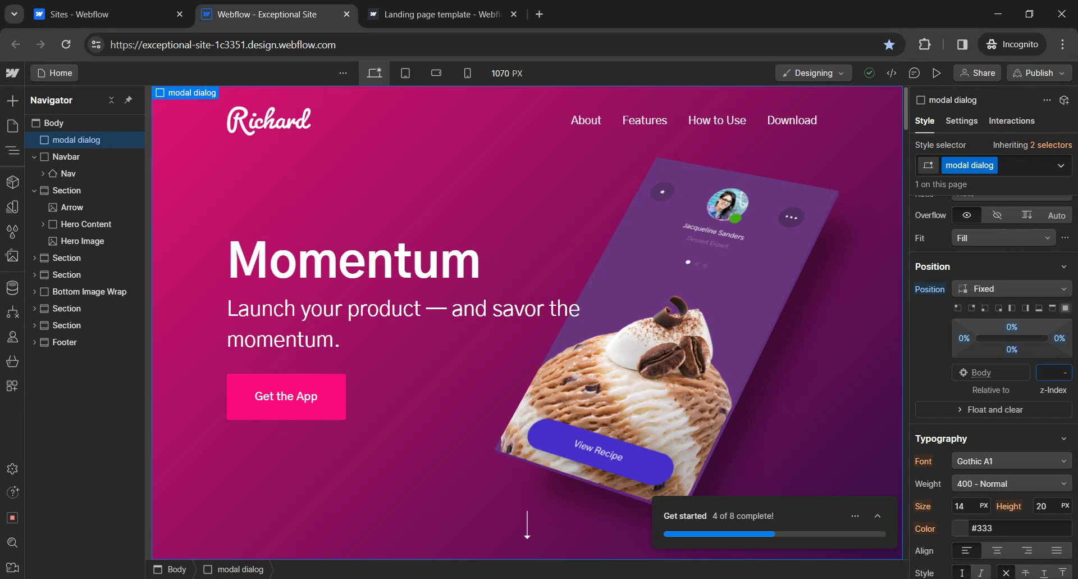
pyautogui.write('9')
pyautogui.press('Return')
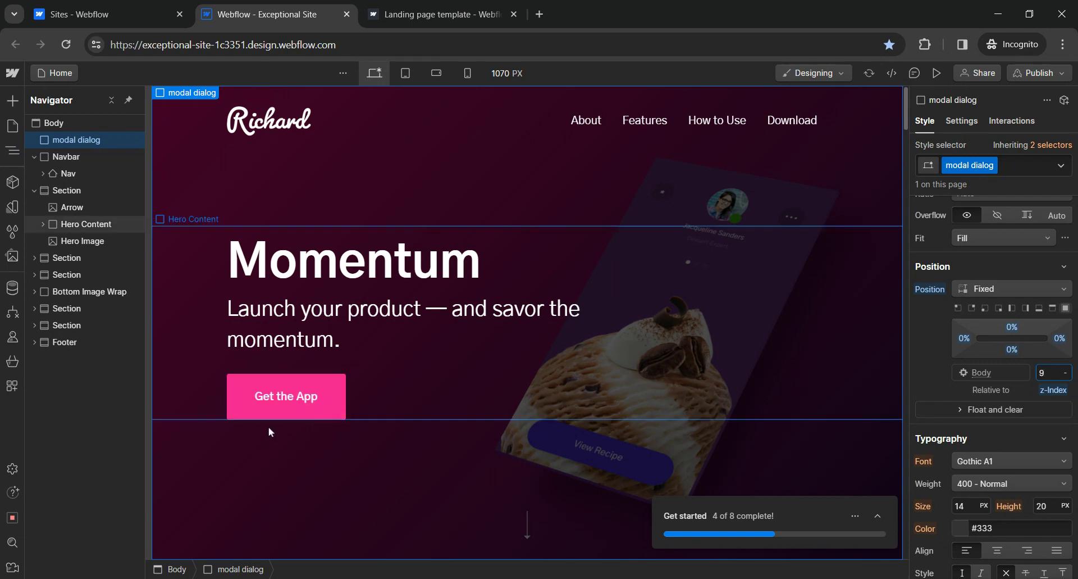
pyautogui.write('9')
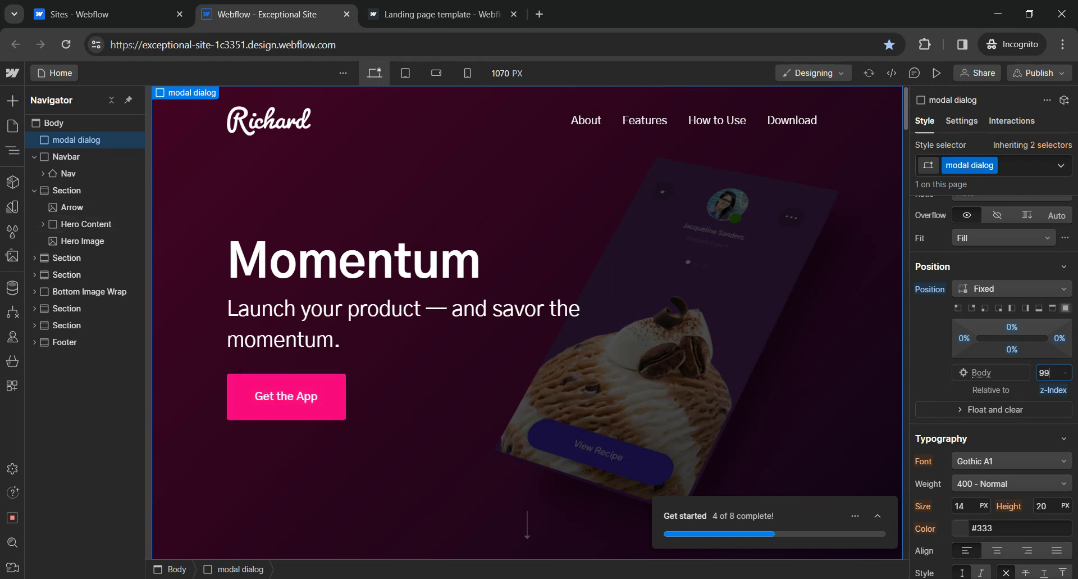
pyautogui.press('Return')
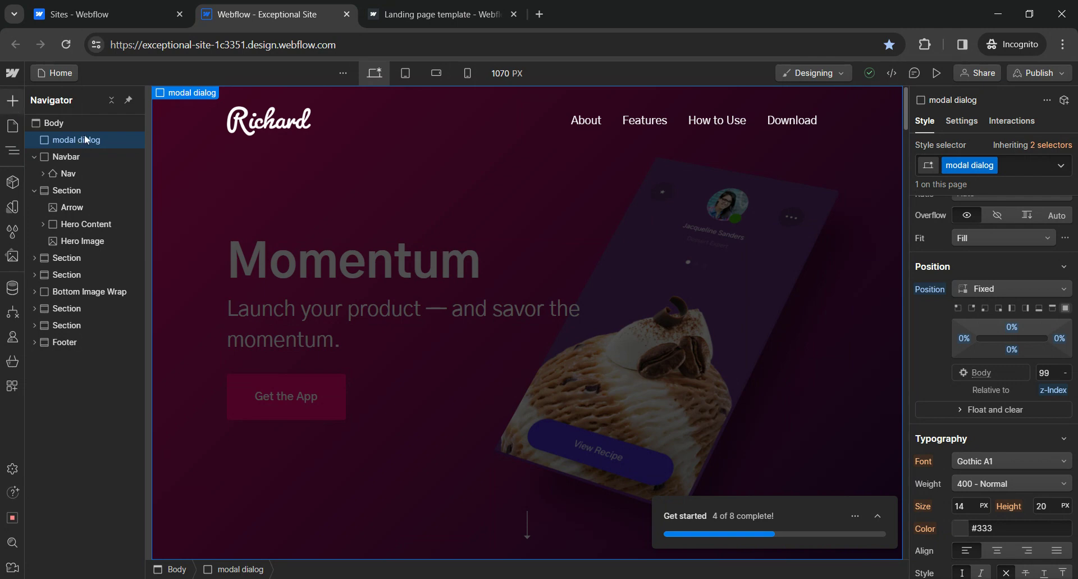
# Insert a Div Block nested inside the modal dialog
pyautogui.click(11, 103)
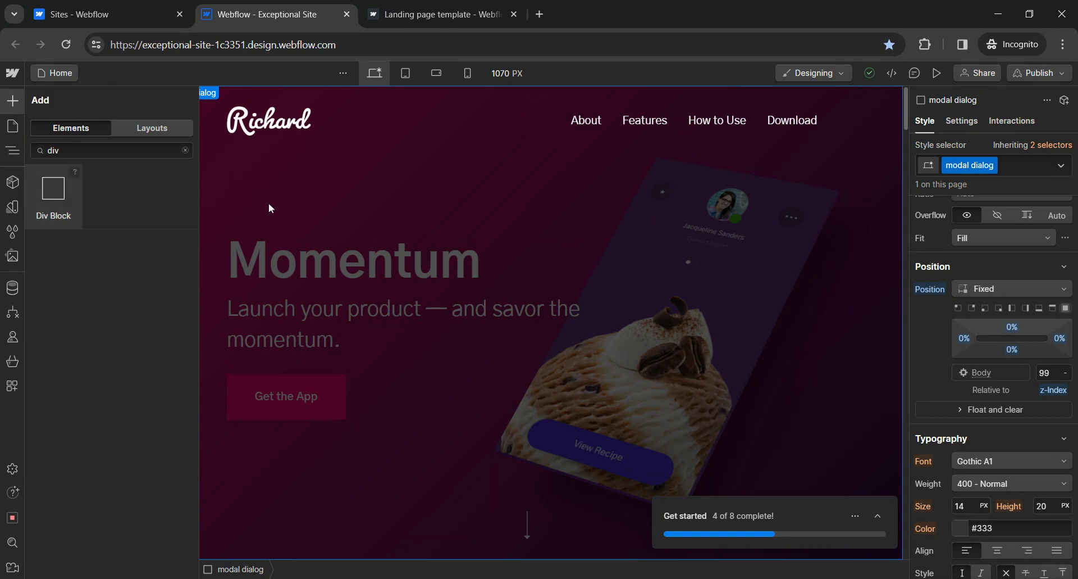
pyautogui.moveTo(54, 188); pyautogui.dragTo(119, 145)
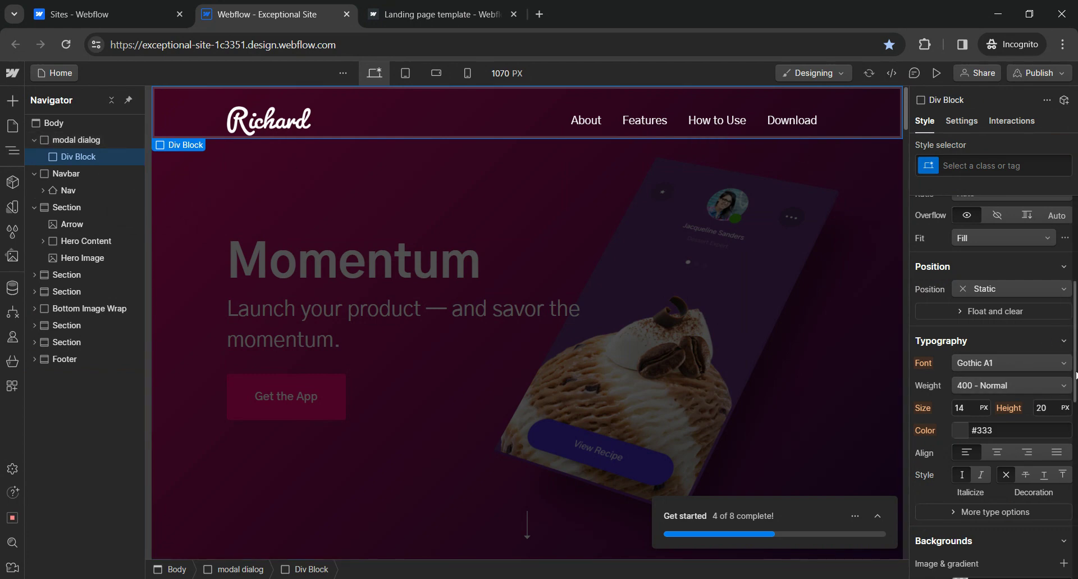
# Set the nested div block's maximum width to 600 px, height to 400 px and width to 100%
pyautogui.scroll(5, 1074, 277)
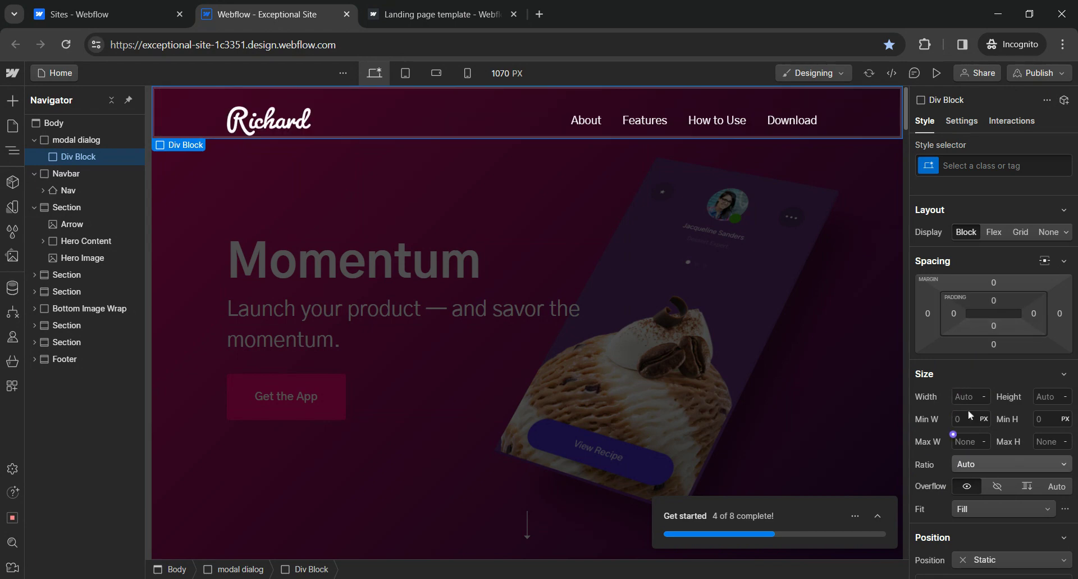
pyautogui.click(954, 435)
pyautogui.write('6')
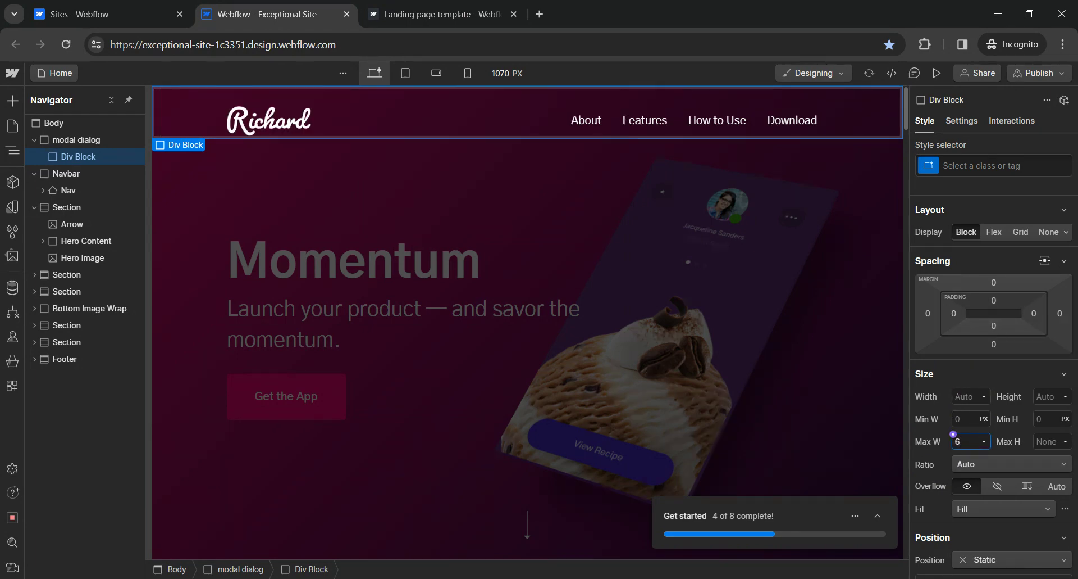
pyautogui.write('00')
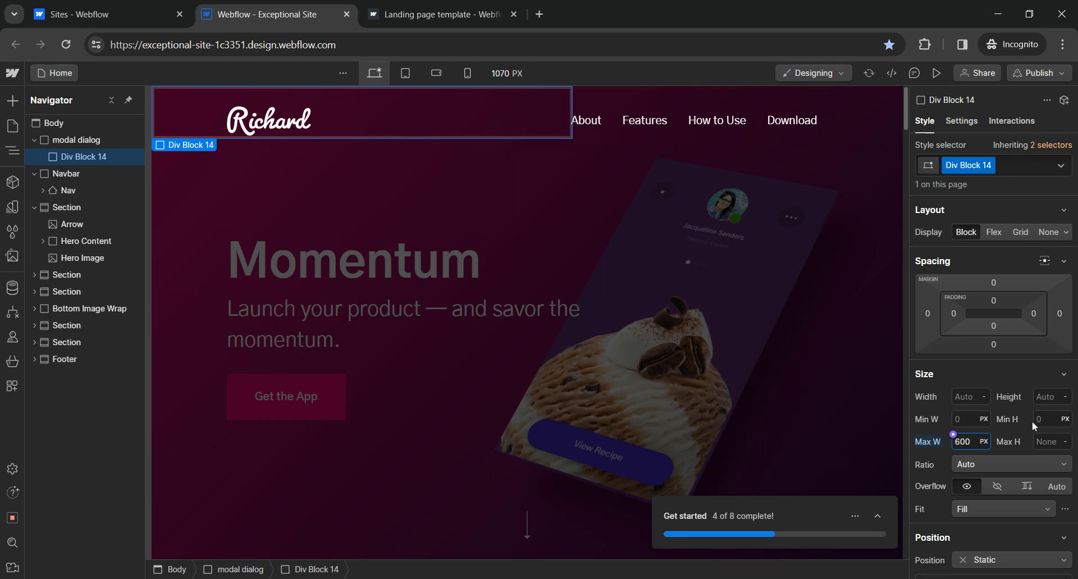
pyautogui.click(1034, 389)
pyautogui.write('400')
pyautogui.press('Return')
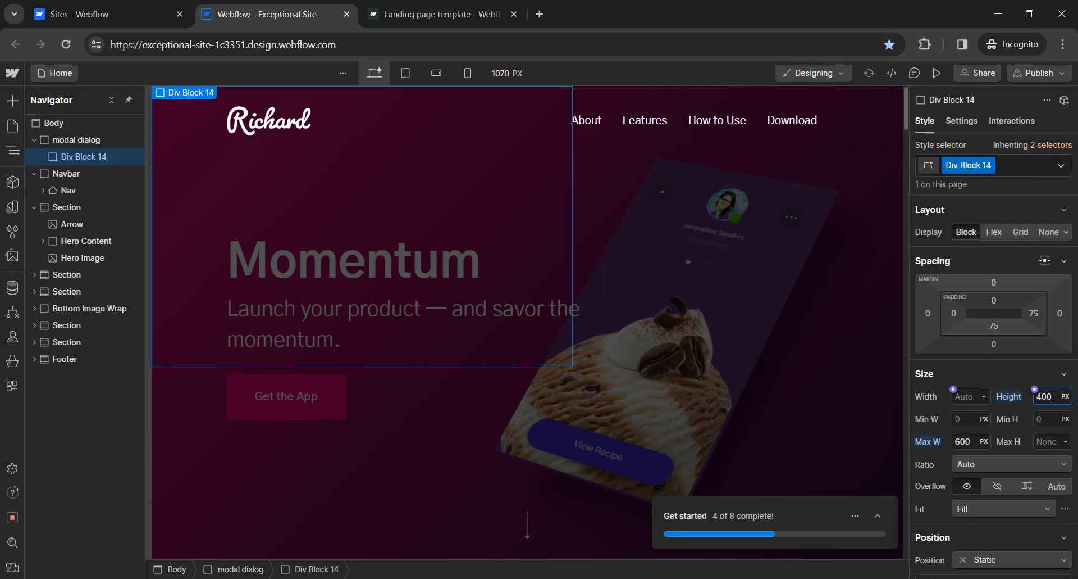
pyautogui.click(967, 396)
pyautogui.write('100%')
# Set the nested div block's position to Absolute with 0% offsets on all sides
pyautogui.scroll(-6, 1077, 397)
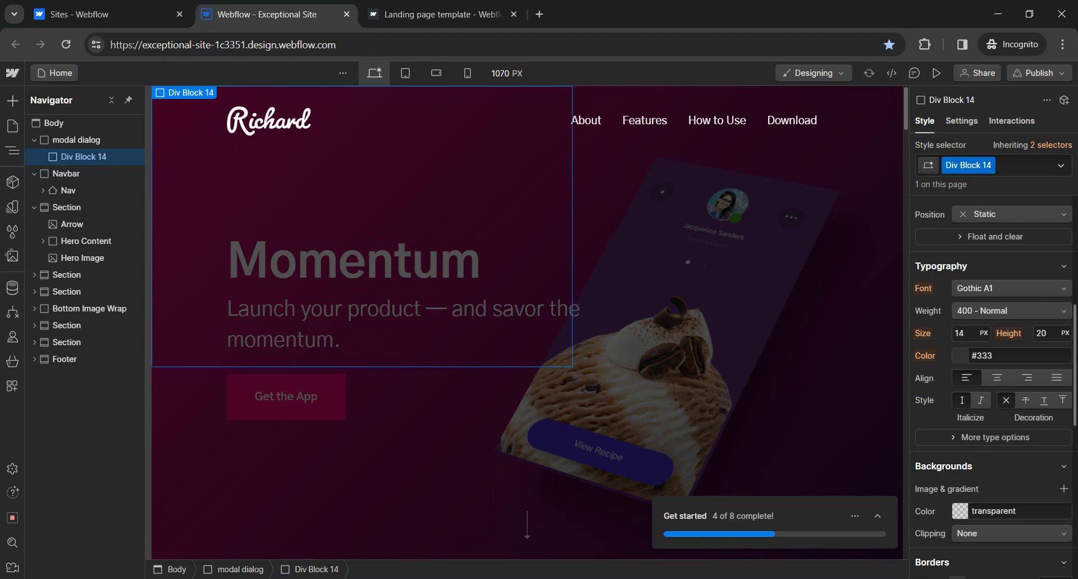
pyautogui.click(985, 214)
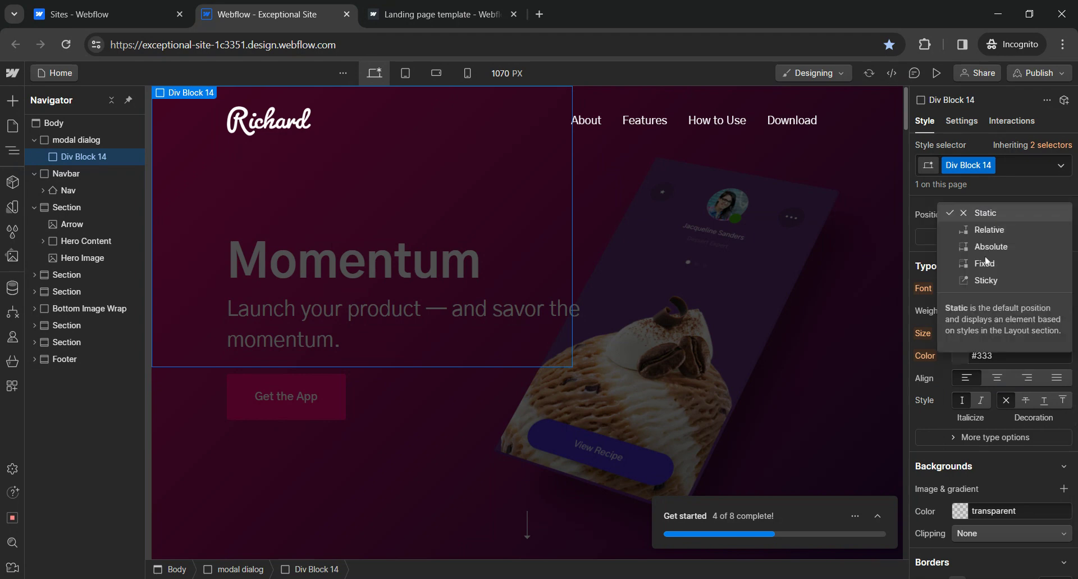
pyautogui.press('Escape')
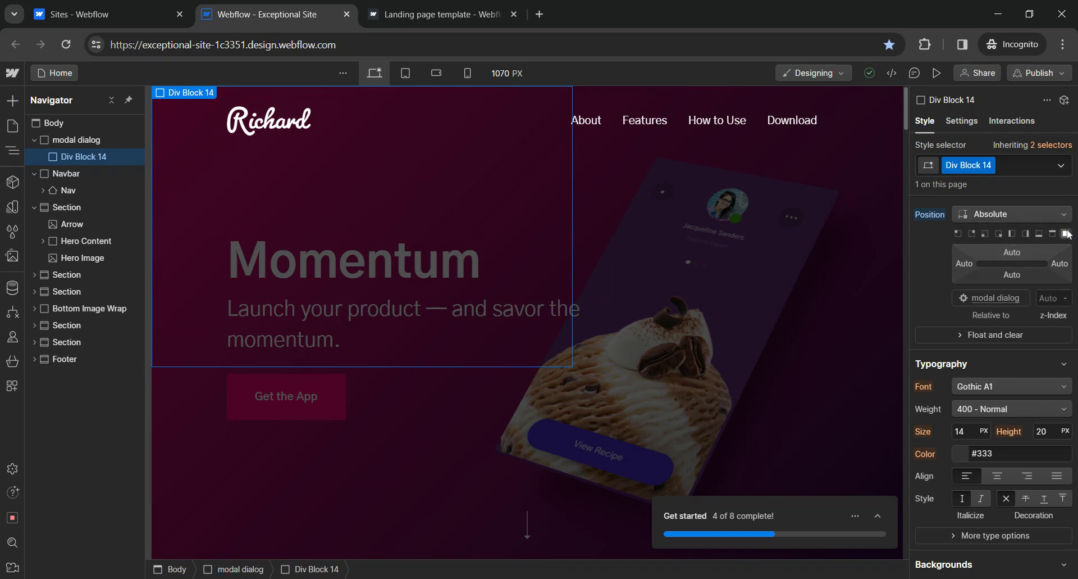
pyautogui.click(1067, 234)
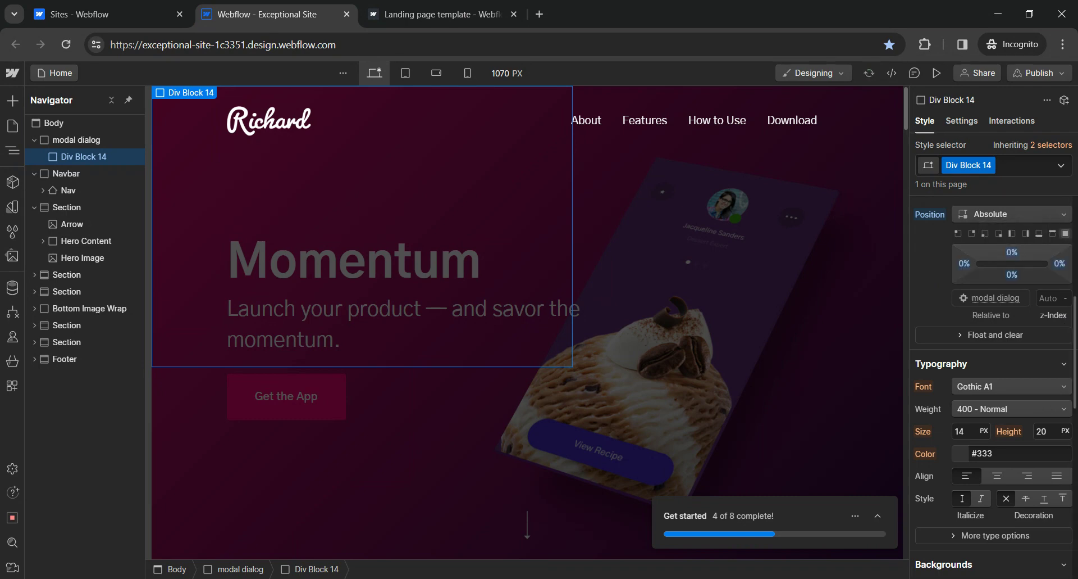
# Center the nested div block in the modal dialog by setting all four of its margins to Auto
pyautogui.scroll(6, 1076, 264)
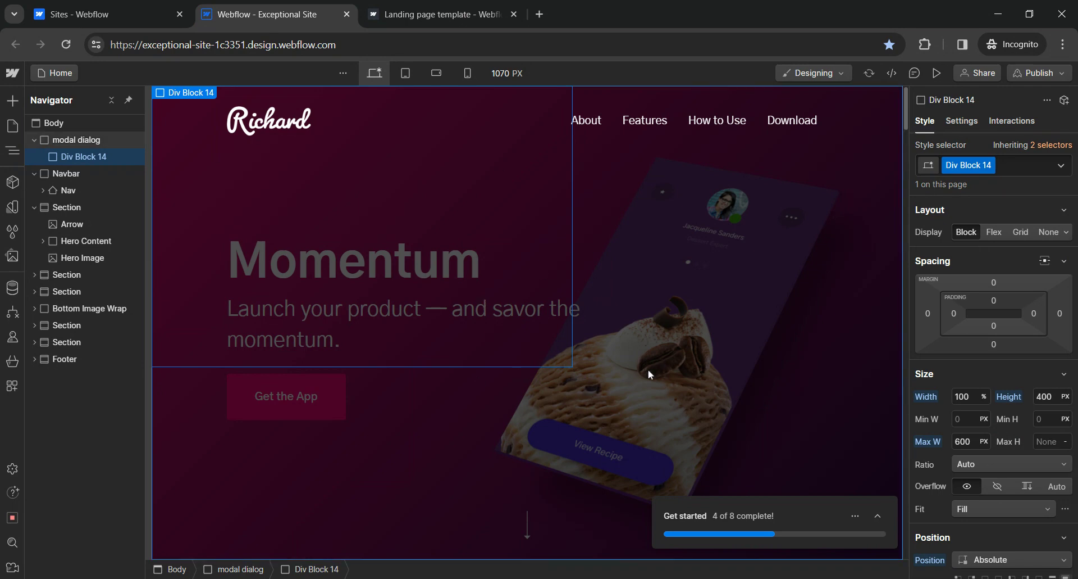
pyautogui.click(928, 312)
pyautogui.click(931, 373)
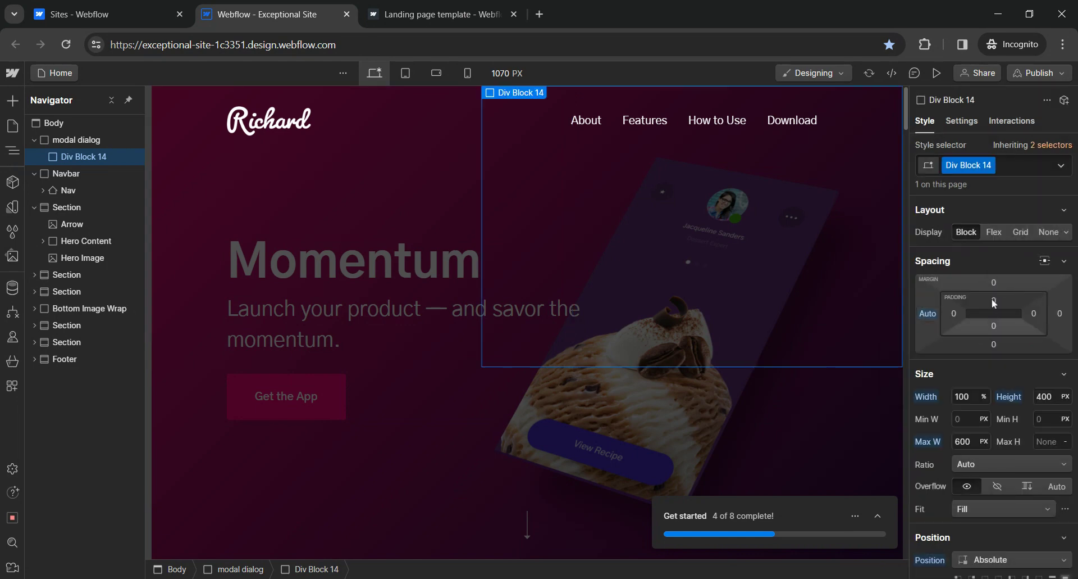
pyautogui.click(928, 313)
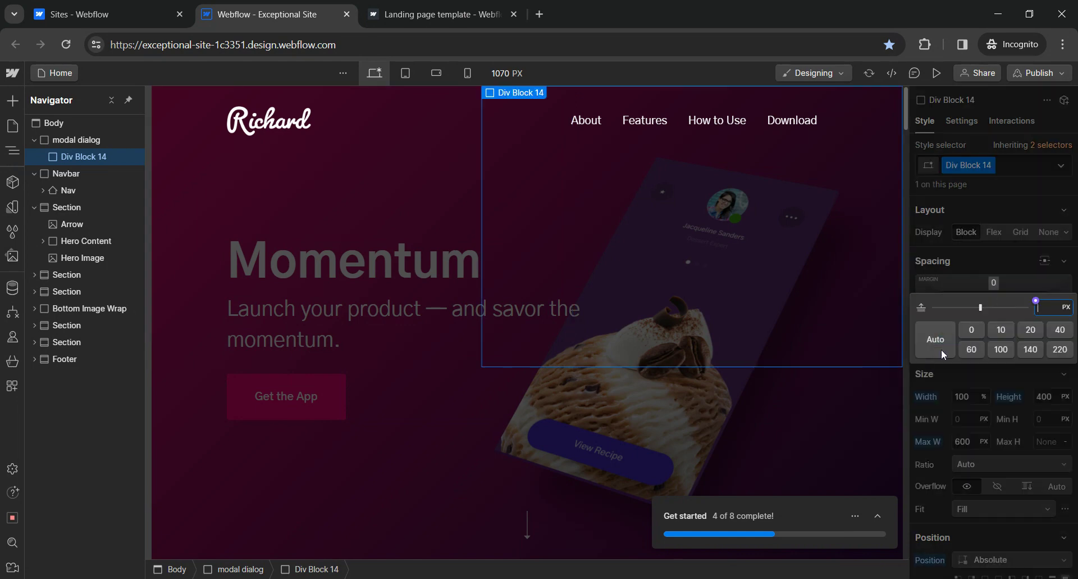
pyautogui.click(929, 345)
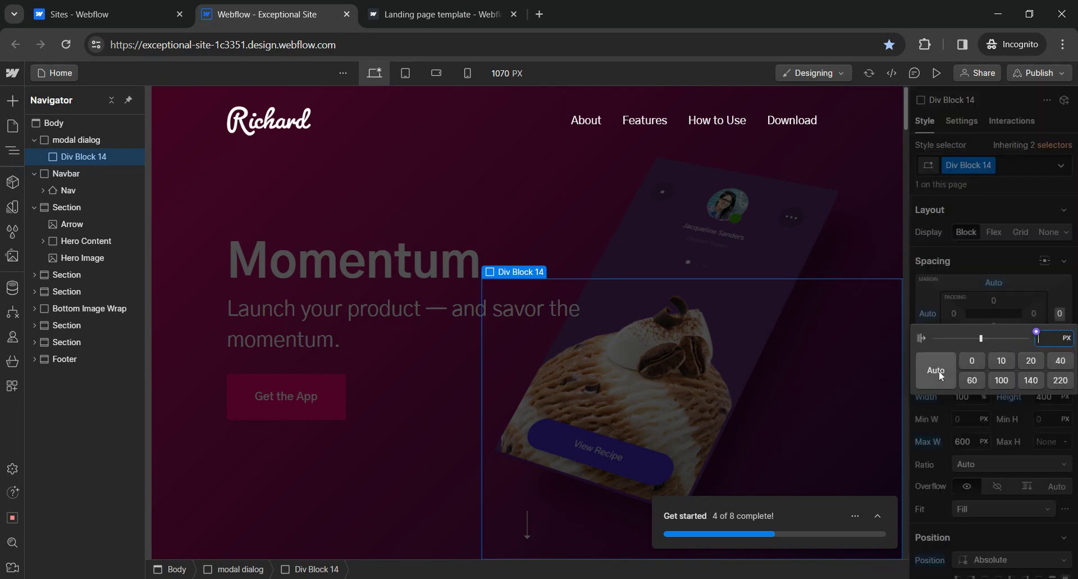
pyautogui.click(939, 371)
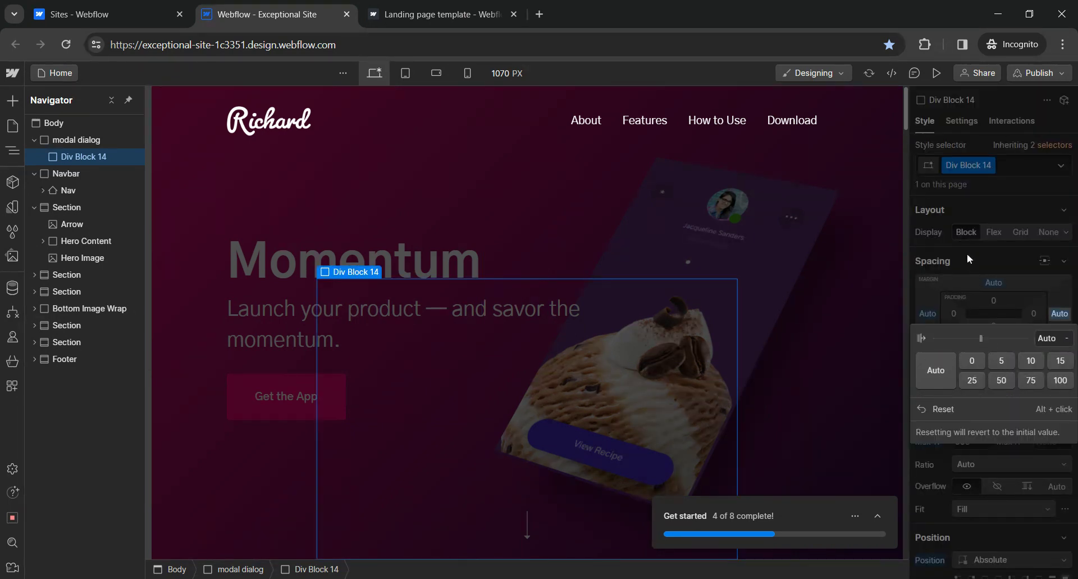
pyautogui.click(967, 254)
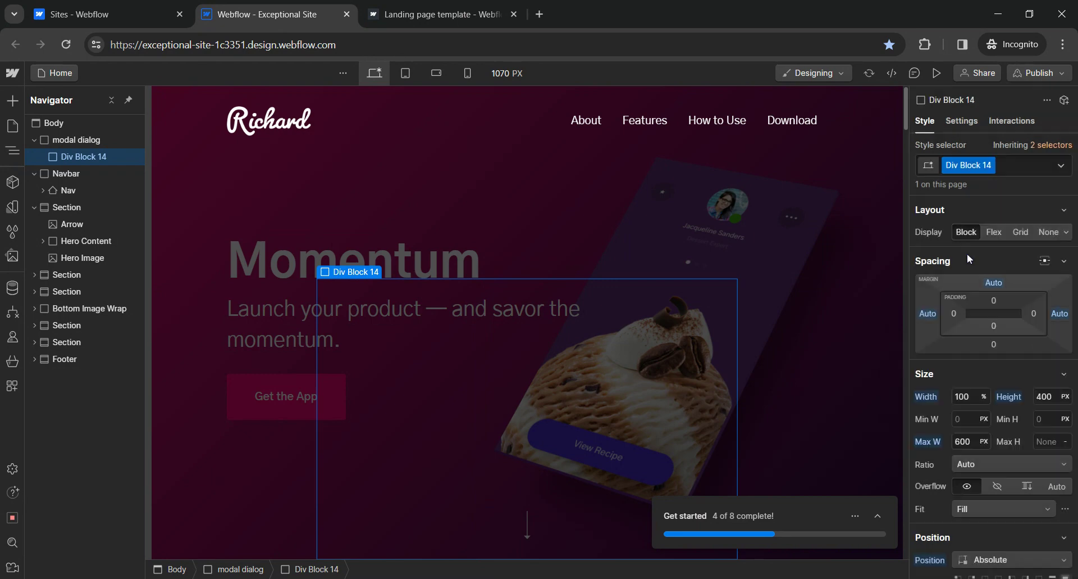
pyautogui.click(995, 329)
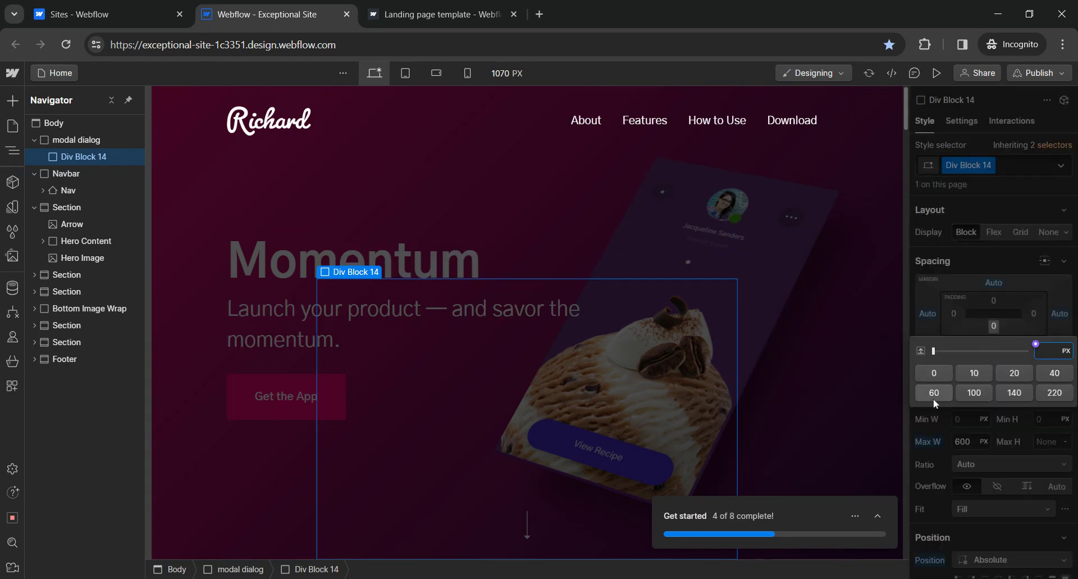
pyautogui.click(972, 325)
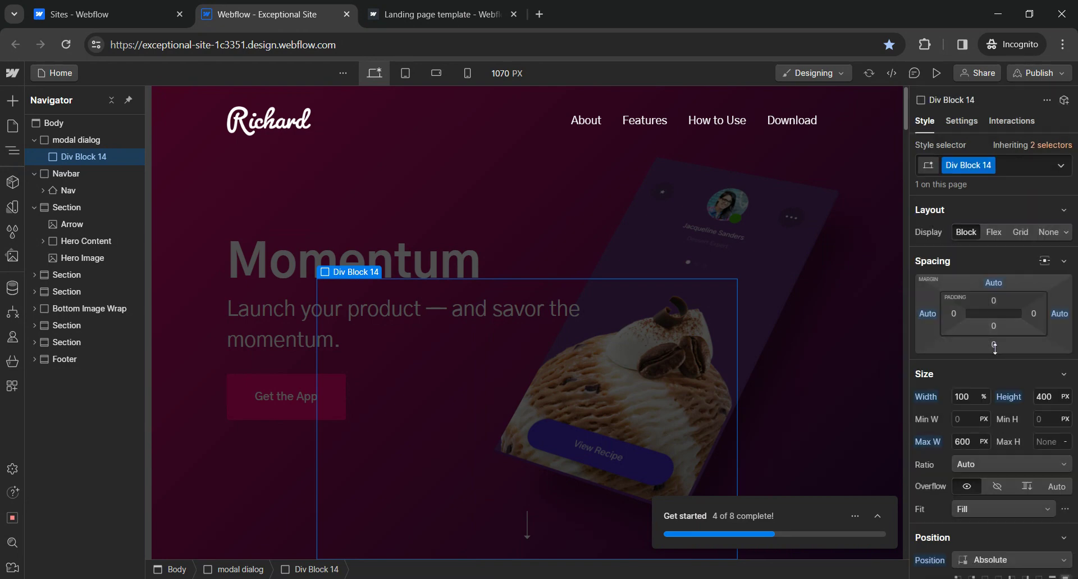
pyautogui.click(995, 345)
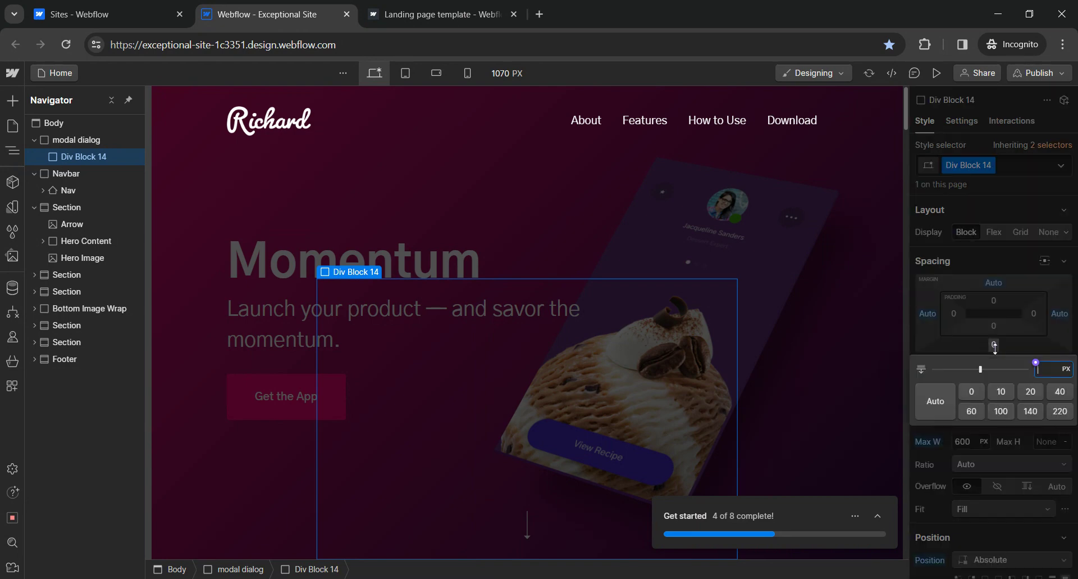
pyautogui.click(952, 406)
pyautogui.click(934, 340)
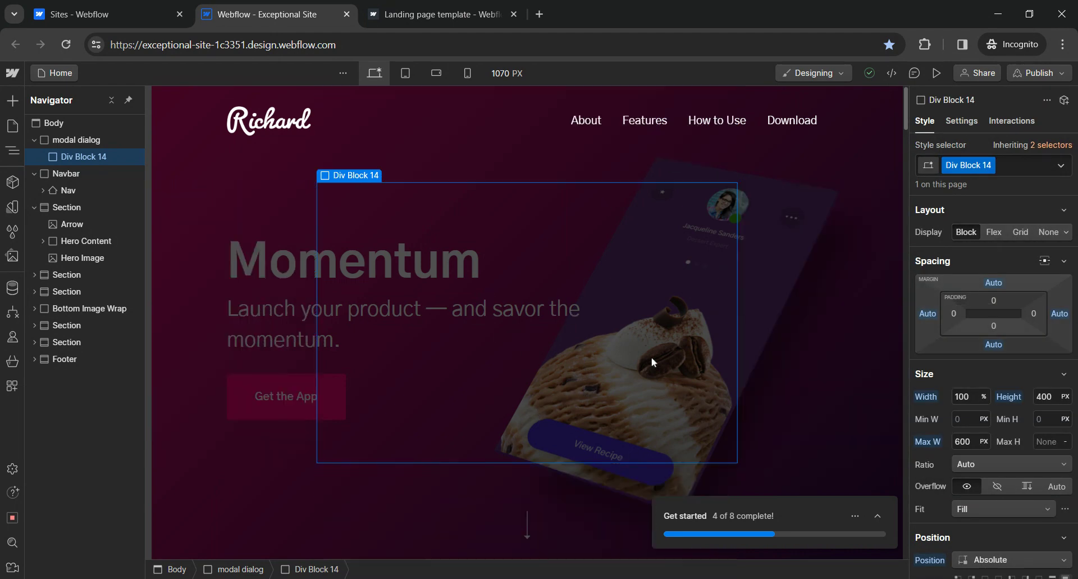
# Give the nested div block a white (#fff) background color
pyautogui.scroll(-5, 995, 337)
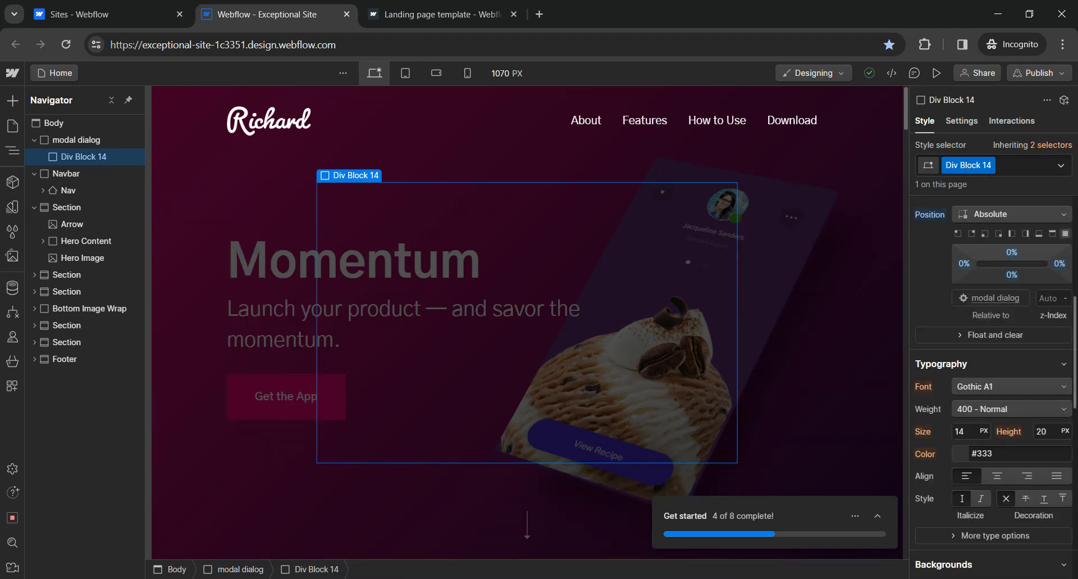
pyautogui.scroll(-5, 1076, 456)
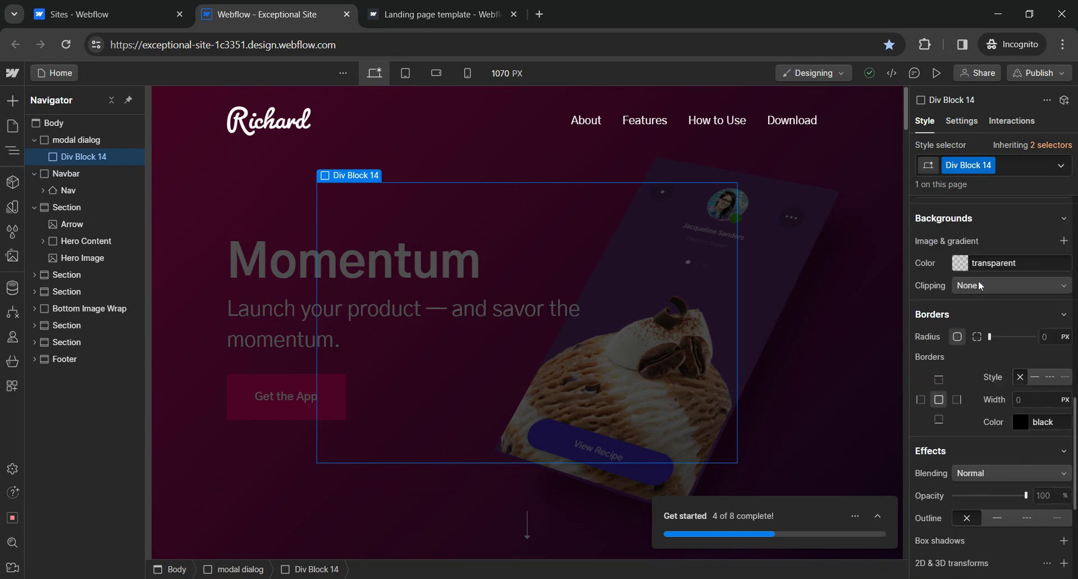
pyautogui.click(994, 263)
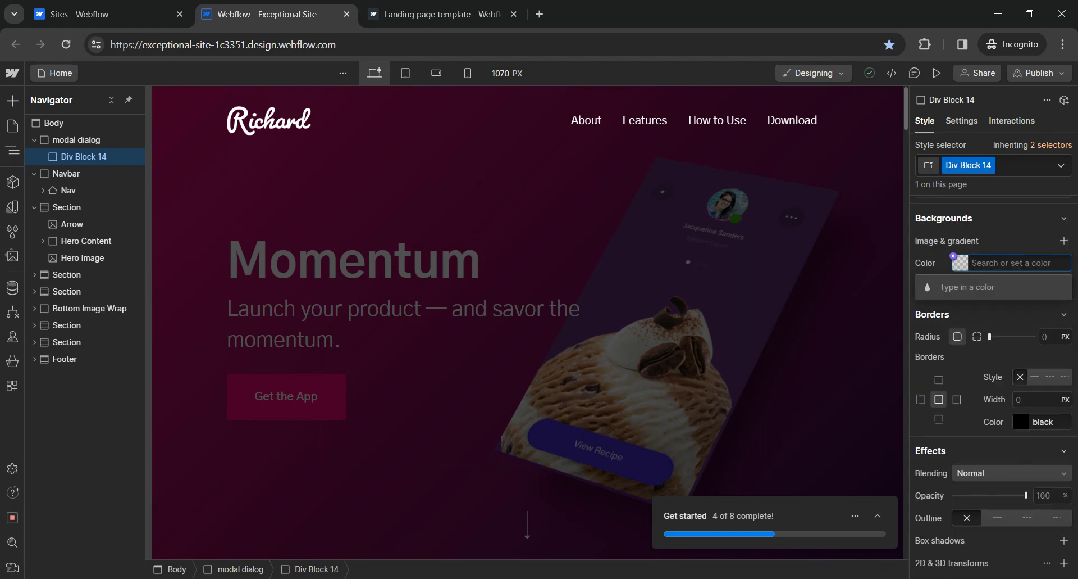
pyautogui.write('#ff')
pyautogui.write('f')
pyautogui.press('Return')
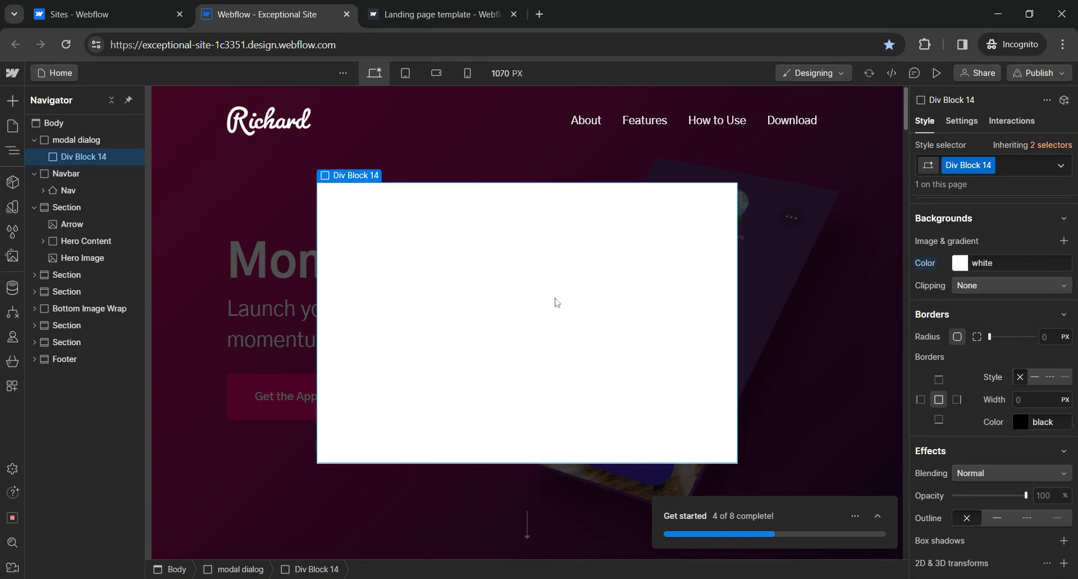
# Insert a Heading element inside the white div block, keeping it at heading level 1
pyautogui.click(11, 103)
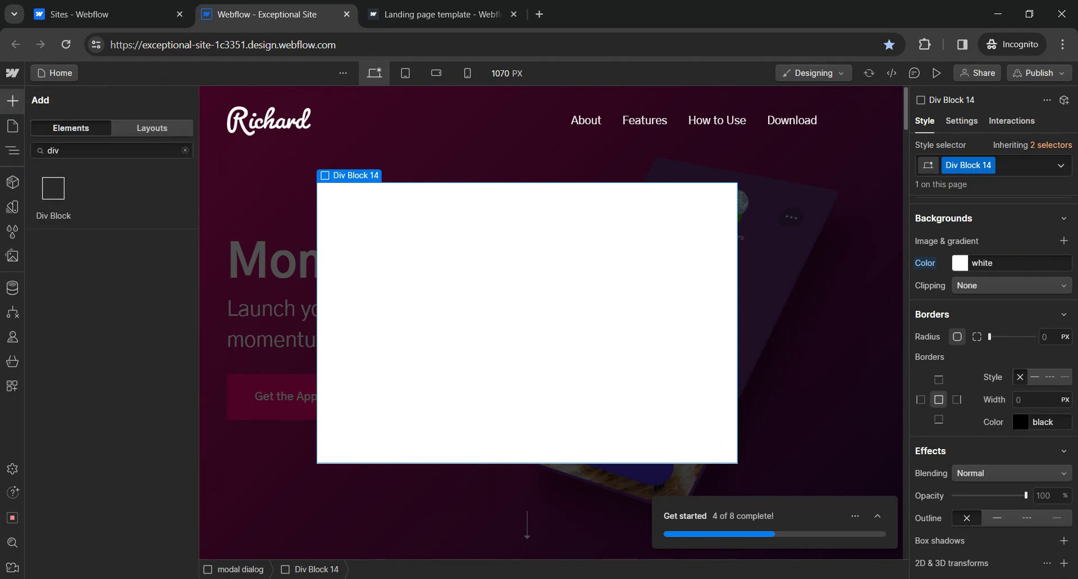
pyautogui.doubleClick(53, 150)
pyautogui.press('BackSpace')
pyautogui.write('head')
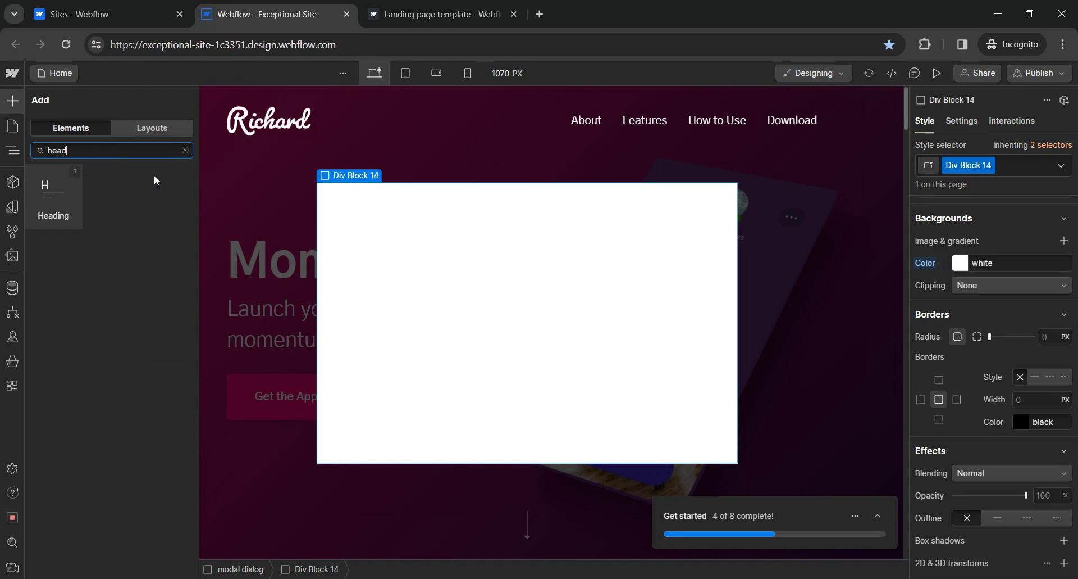
pyautogui.moveTo(466, 275); pyautogui.dragTo(467, 251)
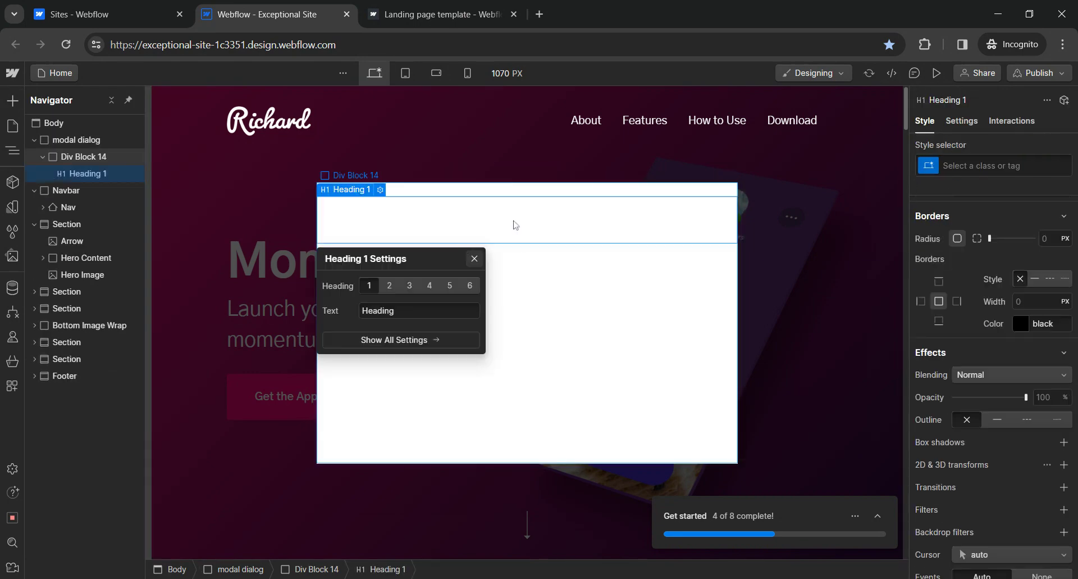
pyautogui.click(517, 230)
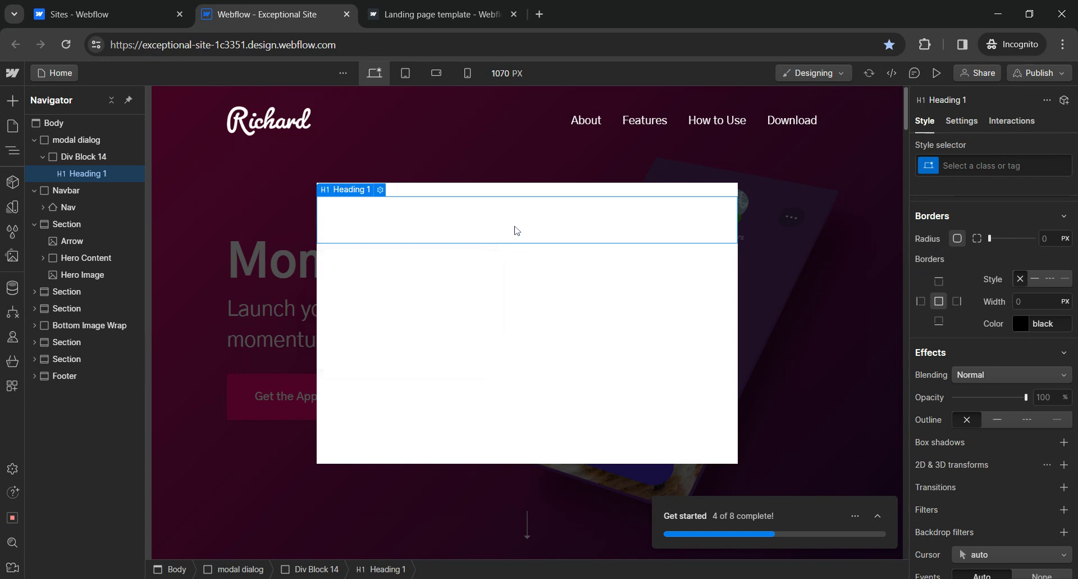
# Apply the existing Heading 4 class to the new heading in the modal
pyautogui.click(999, 165)
pyautogui.write('head')
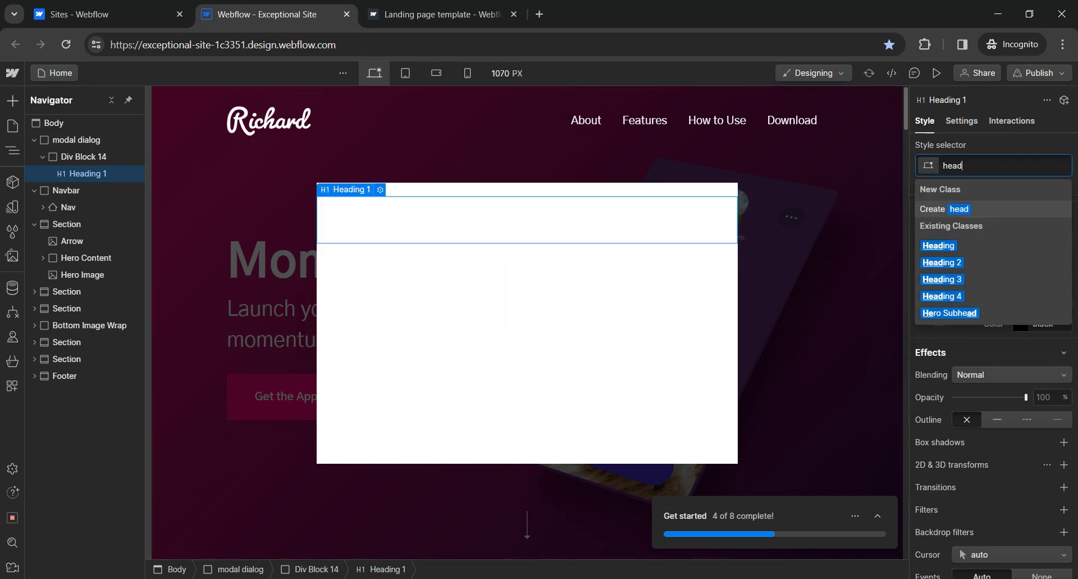
pyautogui.click(953, 296)
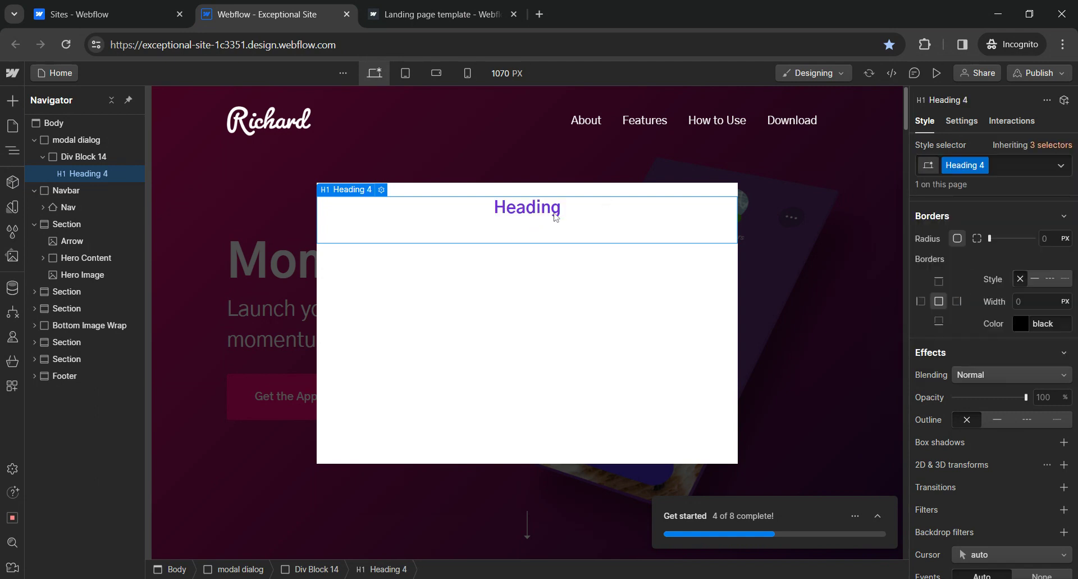
# Replace the modal heading's text with "Sign up for Our Newsletter" and reselect its parent div block
pyautogui.doubleClick(566, 212)
pyautogui.press('BackSpace')
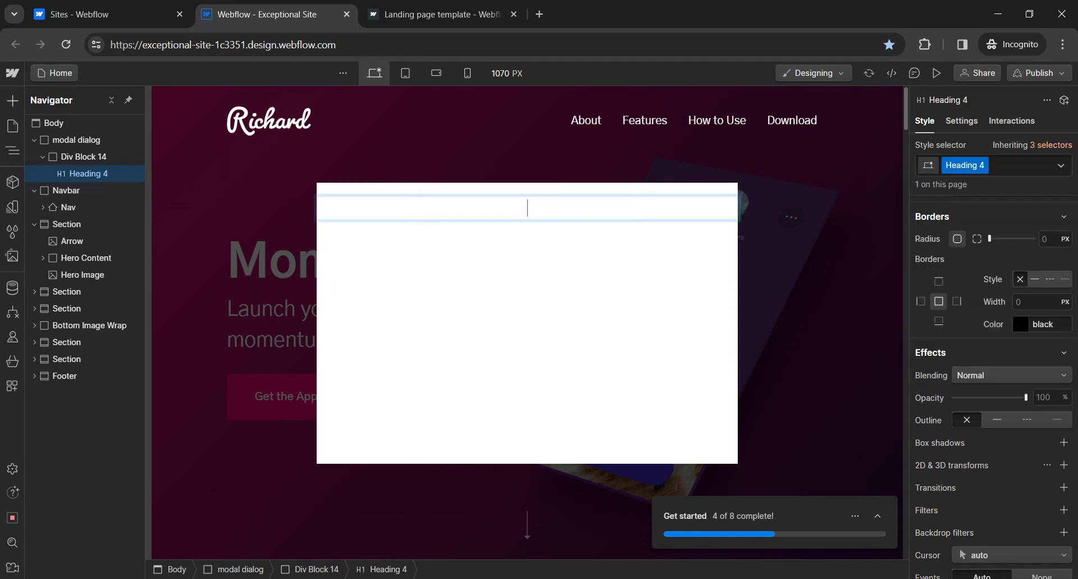
pyautogui.write('Sign up fo')
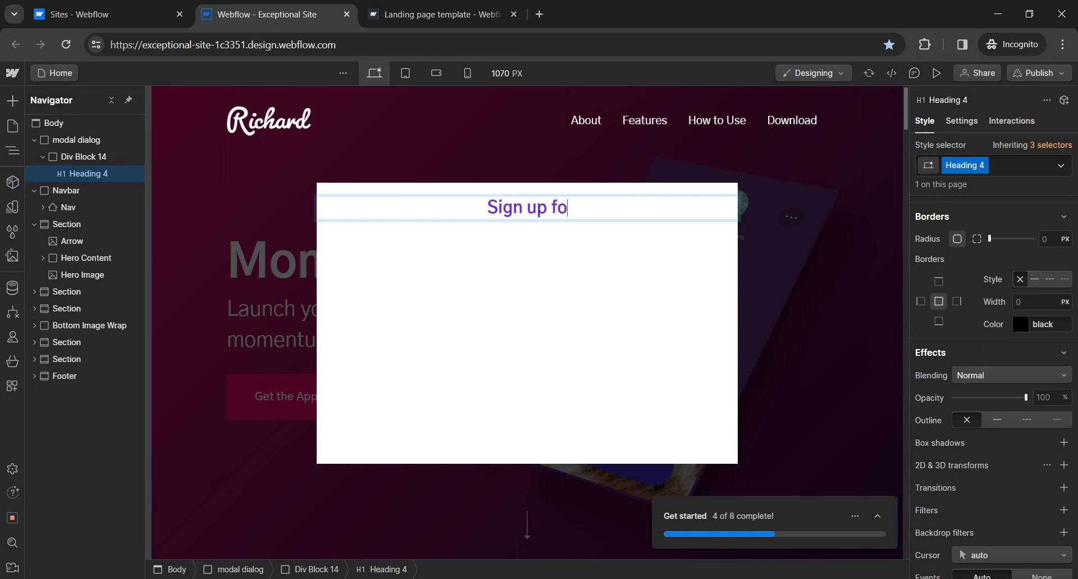
pyautogui.write('r Our Newsletter')
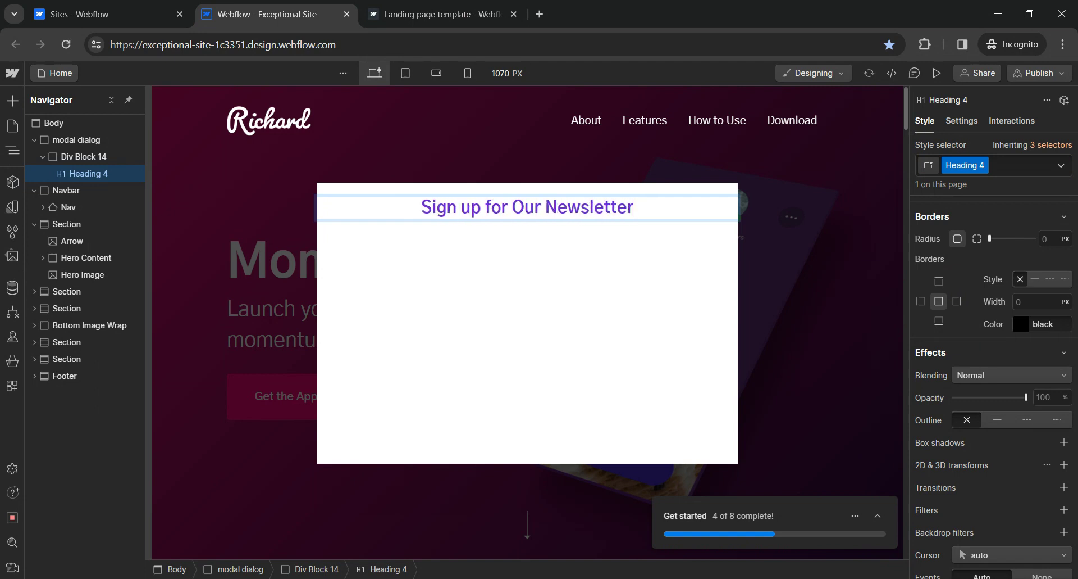
pyautogui.press('Escape')
pyautogui.press('Escape')
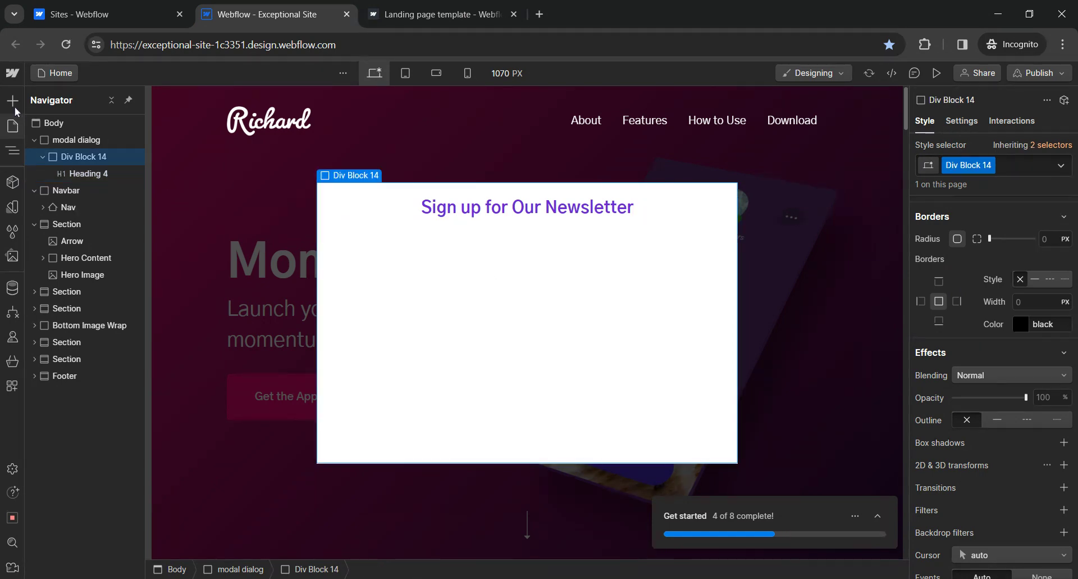
# Find the Form Block element and insert it below the heading in the white div block
pyautogui.click(12, 101)
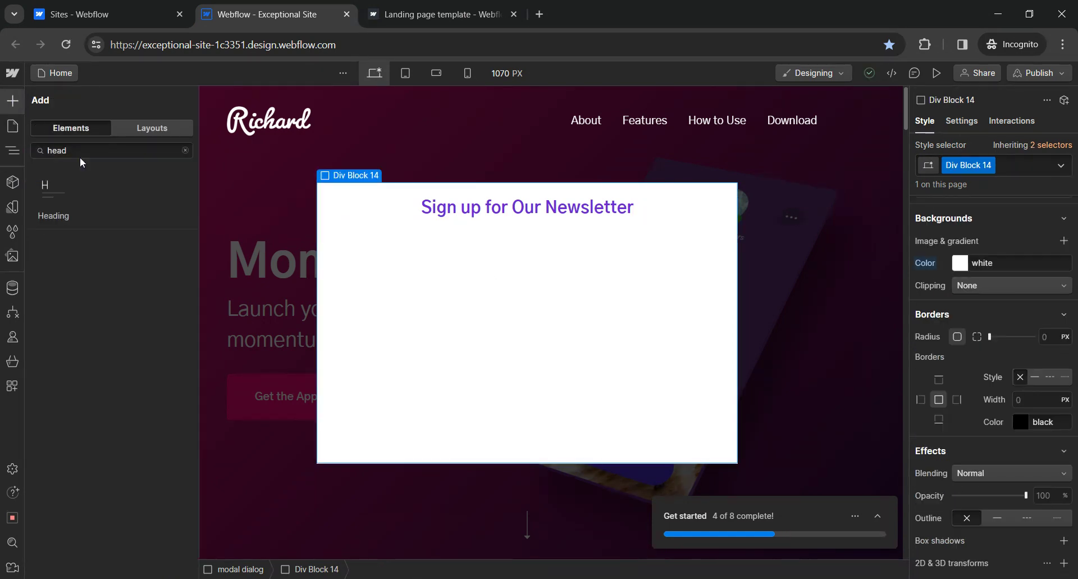
pyautogui.press('BackSpace')
pyautogui.press('BackSpace')
pyautogui.press('BackSpace')
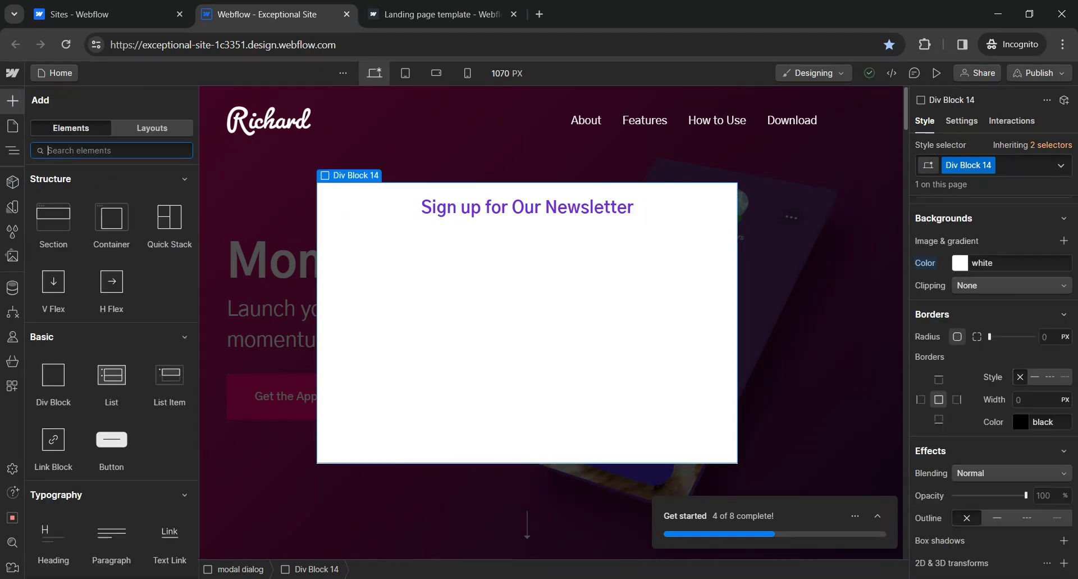
pyautogui.write('fm')
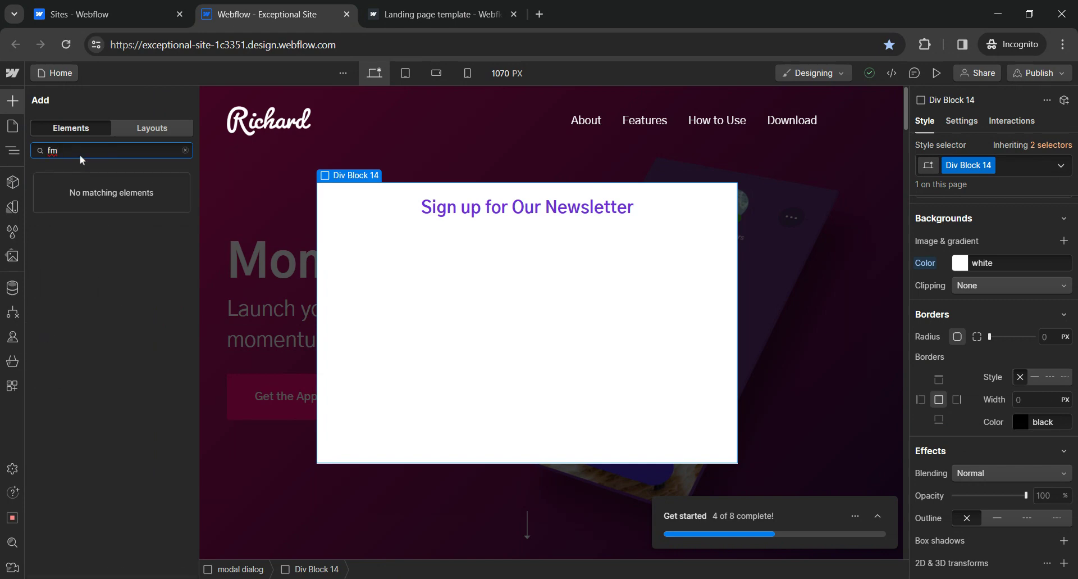
pyautogui.press('BackSpace')
pyautogui.press('BackSpace')
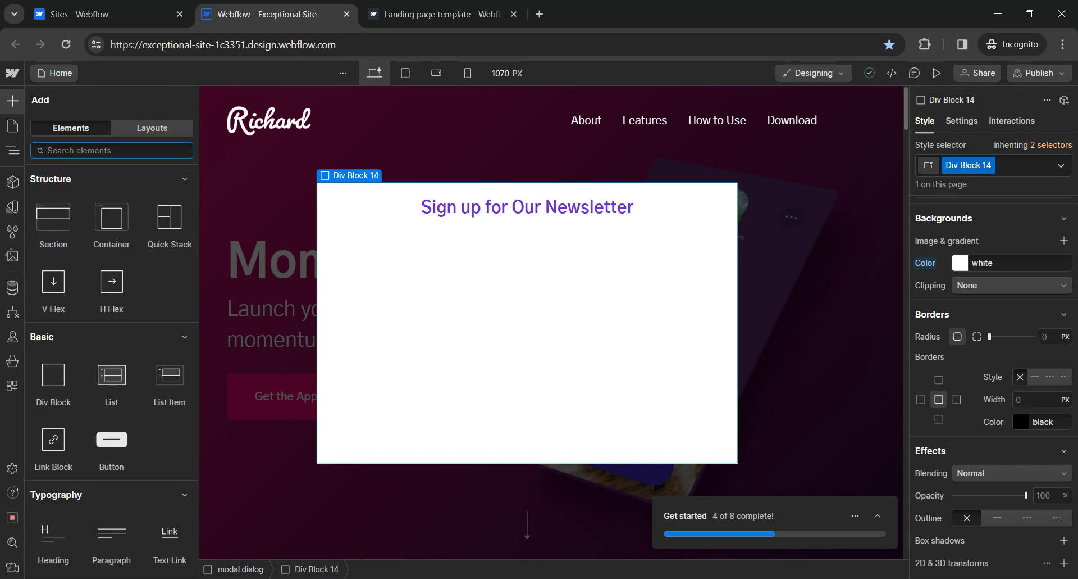
pyautogui.write('om')
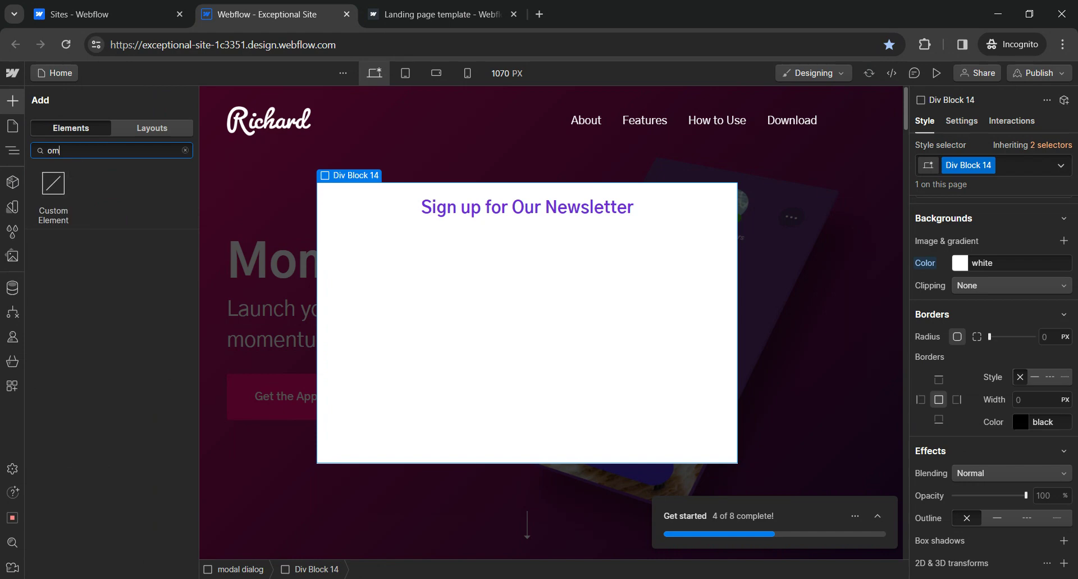
pyautogui.press('BackSpace')
pyautogui.press('BackSpace')
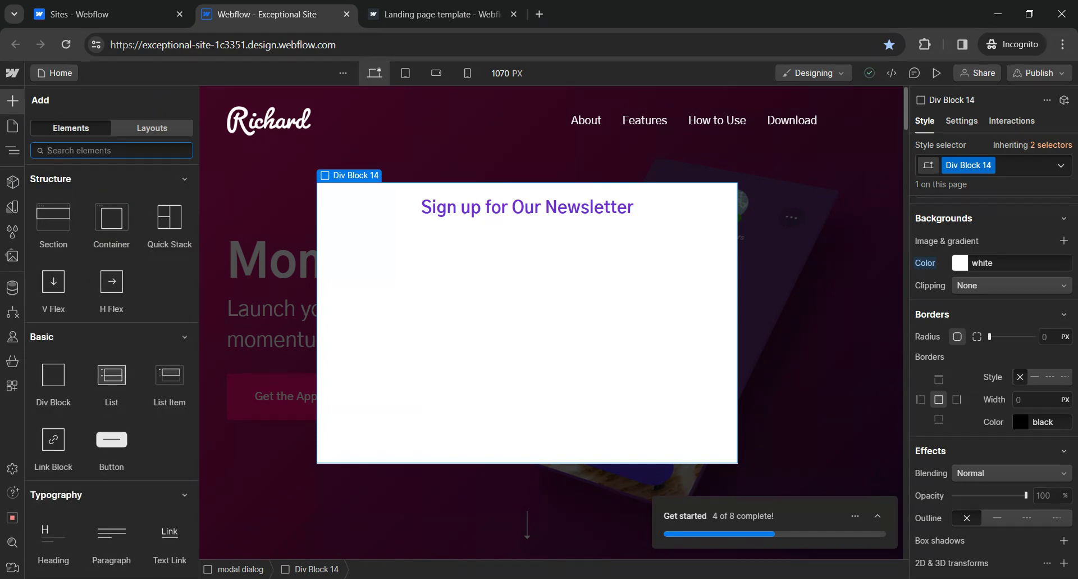
pyautogui.write('r')
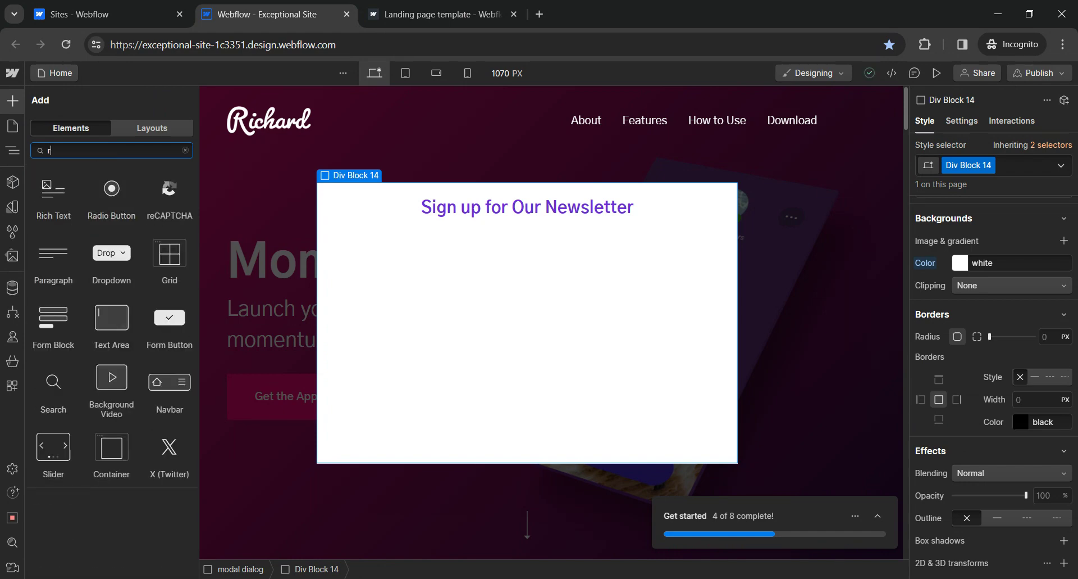
pyautogui.press('BackSpace')
pyautogui.write('f')
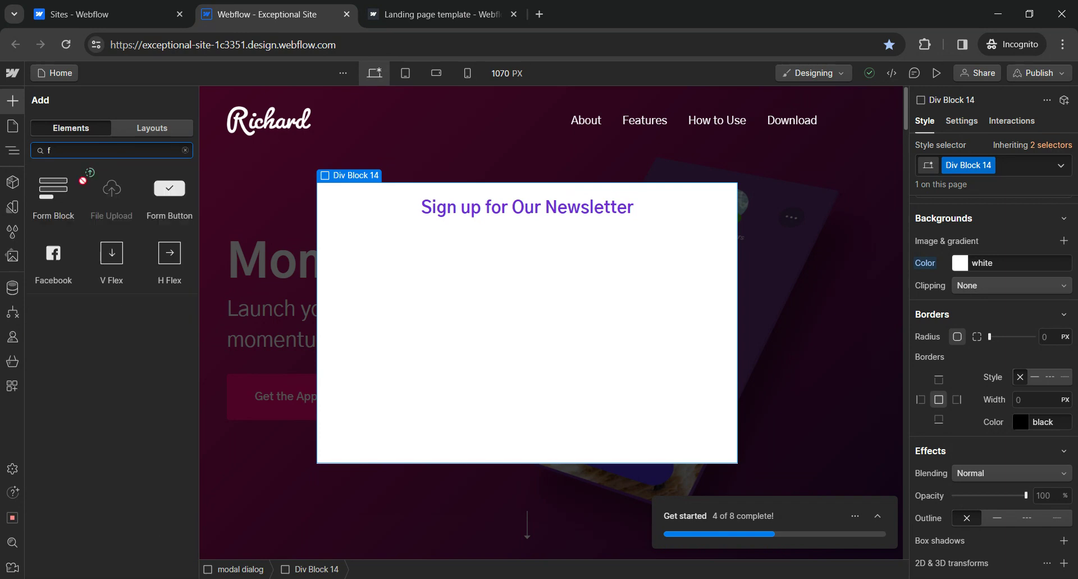
pyautogui.moveTo(50, 194); pyautogui.dragTo(499, 216)
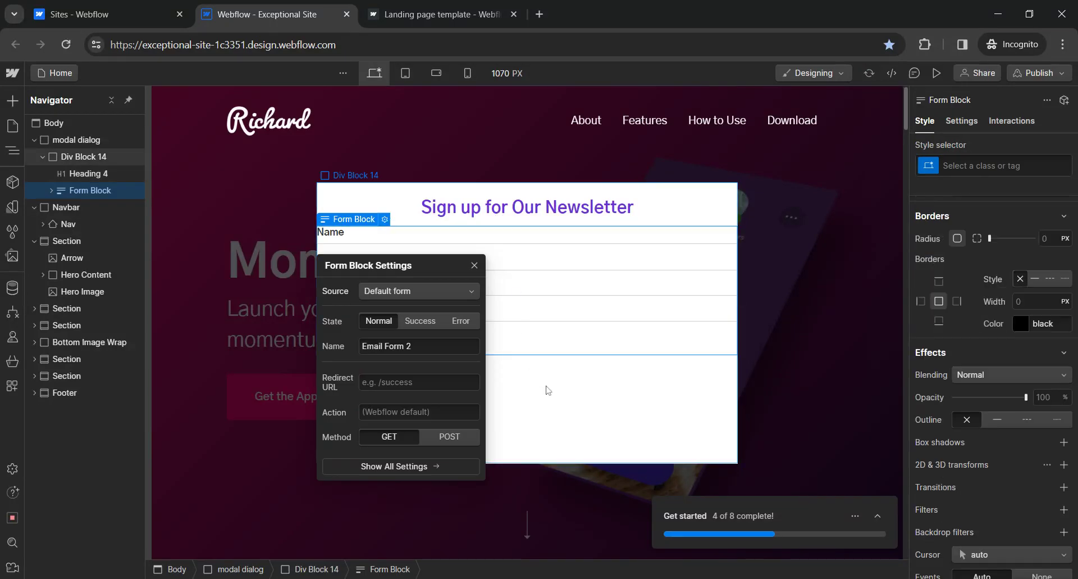
# Give the white div block 40 px of left and right padding
pyautogui.click(540, 233)
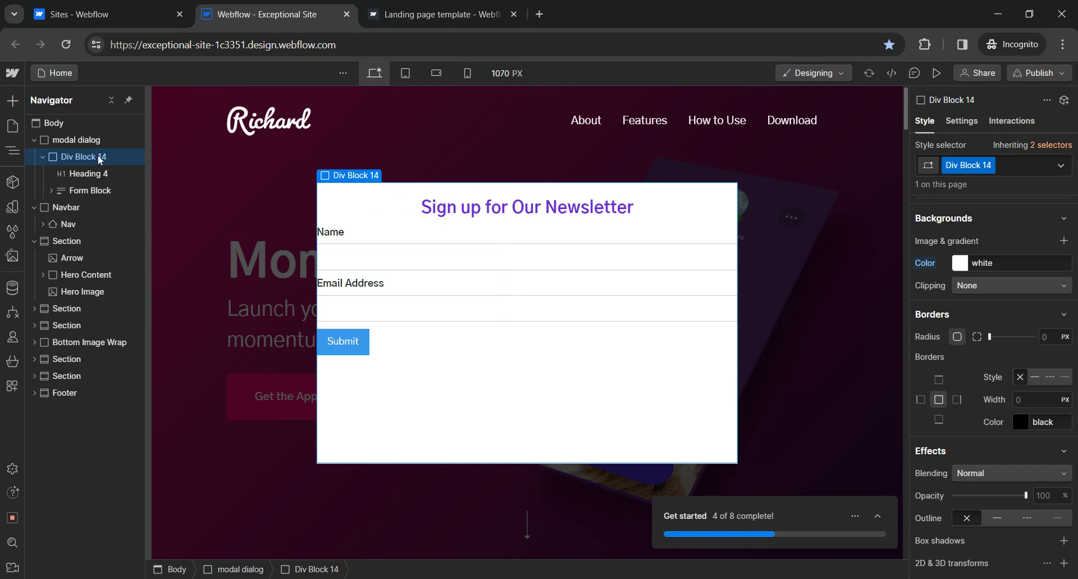
pyautogui.scroll(5, 995, 314)
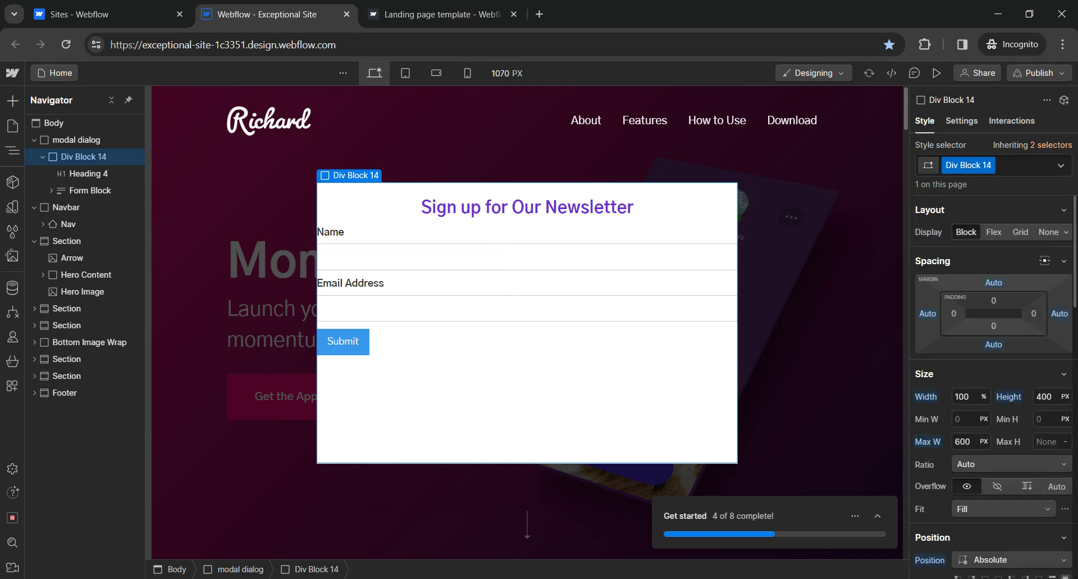
pyautogui.click(954, 314)
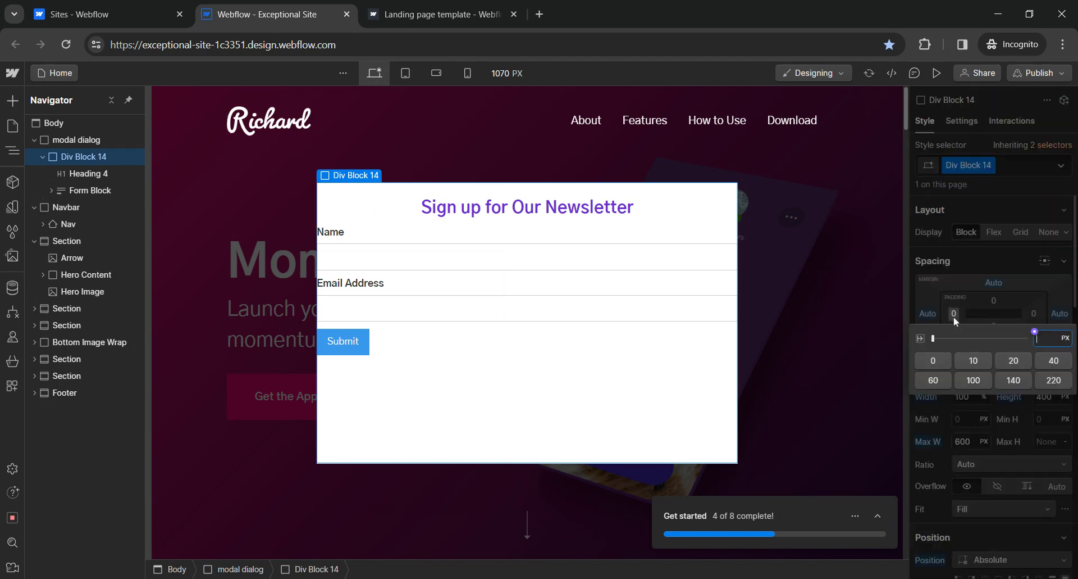
pyautogui.click(1051, 364)
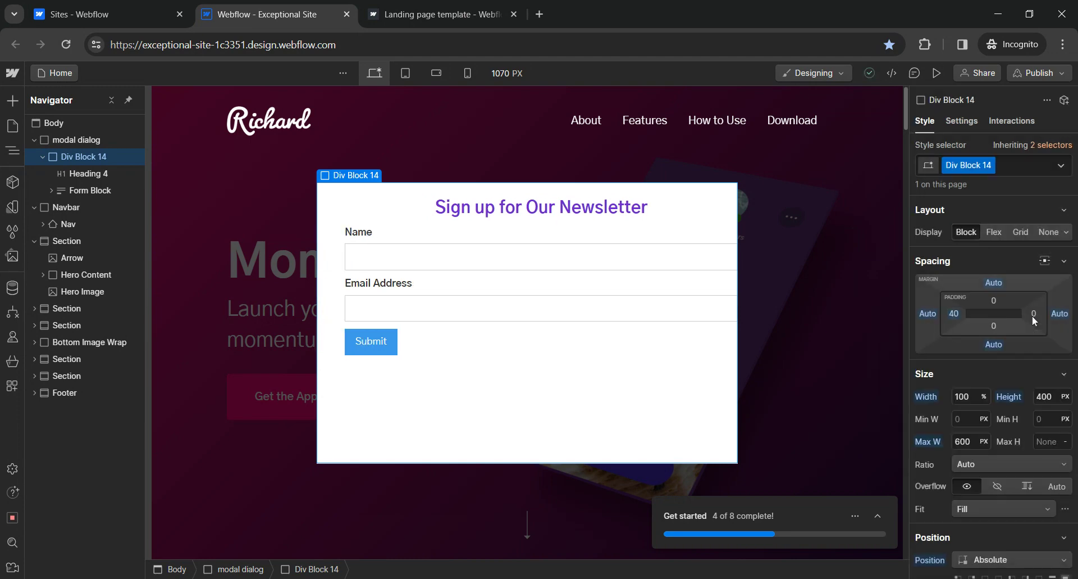
pyautogui.click(1033, 313)
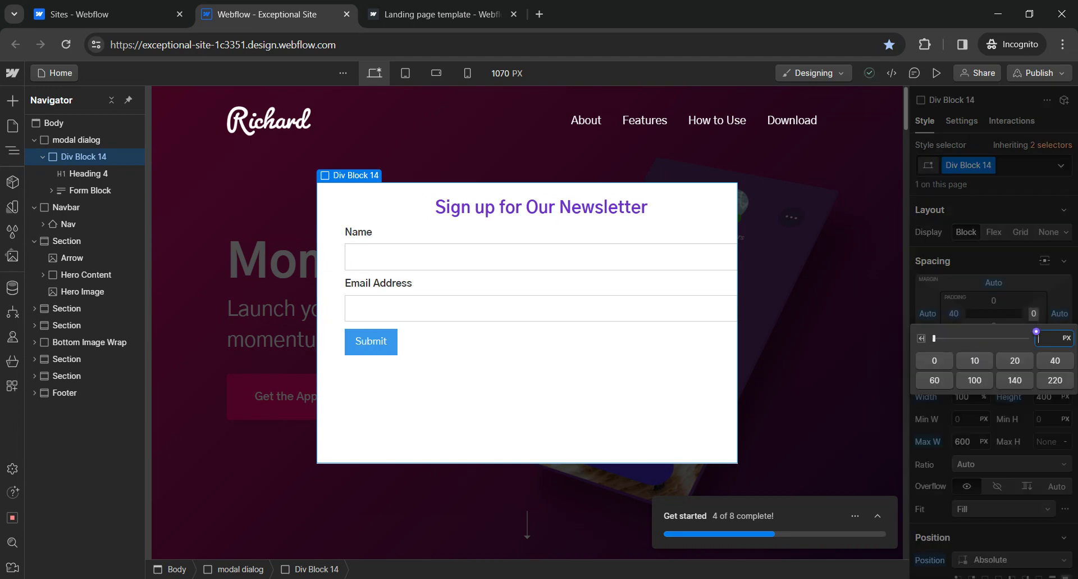
pyautogui.click(1056, 362)
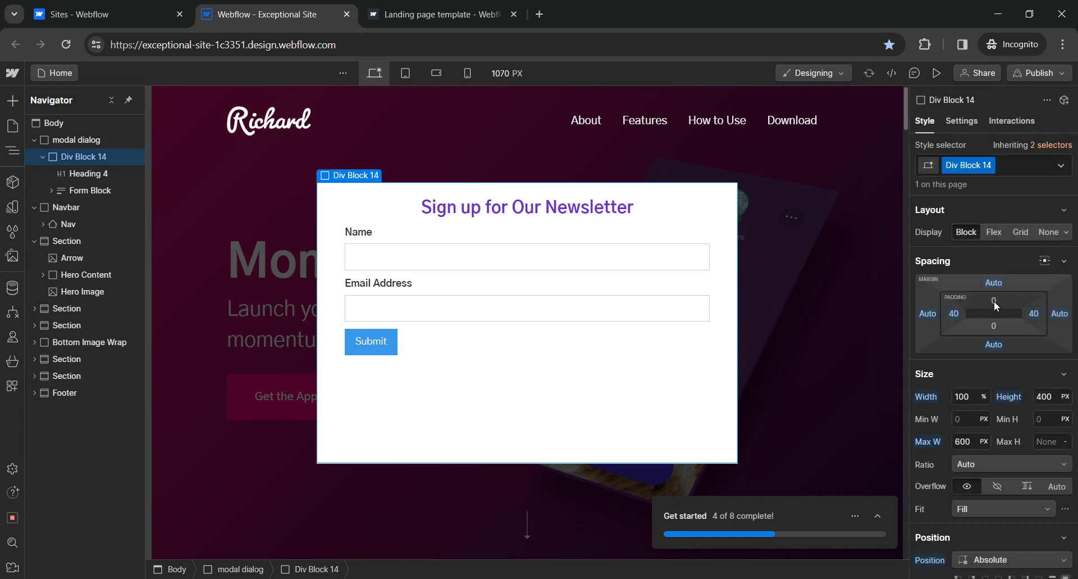
# Set the white div block's top and bottom padding to 40 px
pyautogui.click(995, 303)
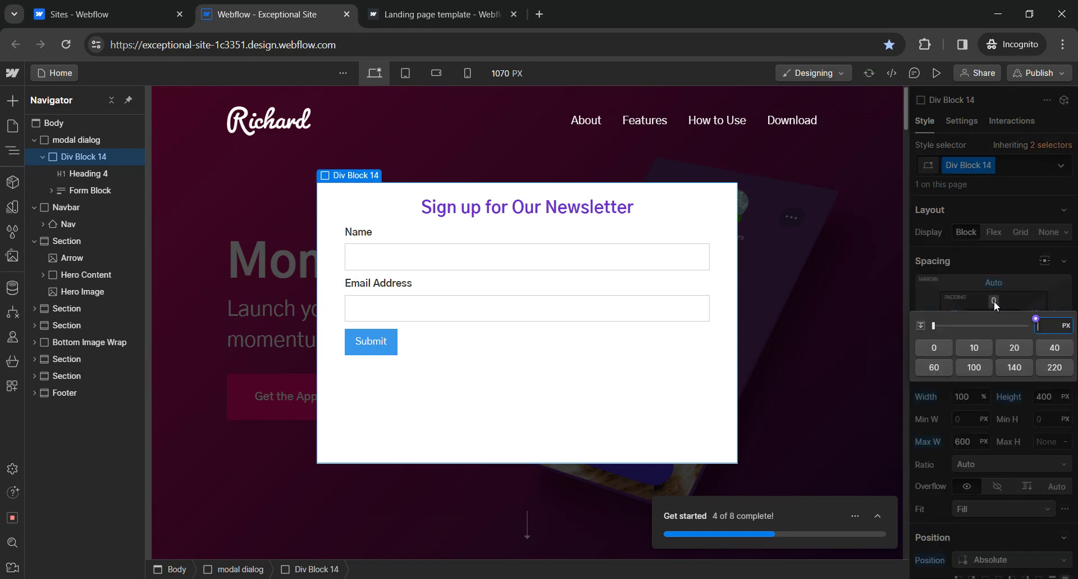
pyautogui.click(1054, 352)
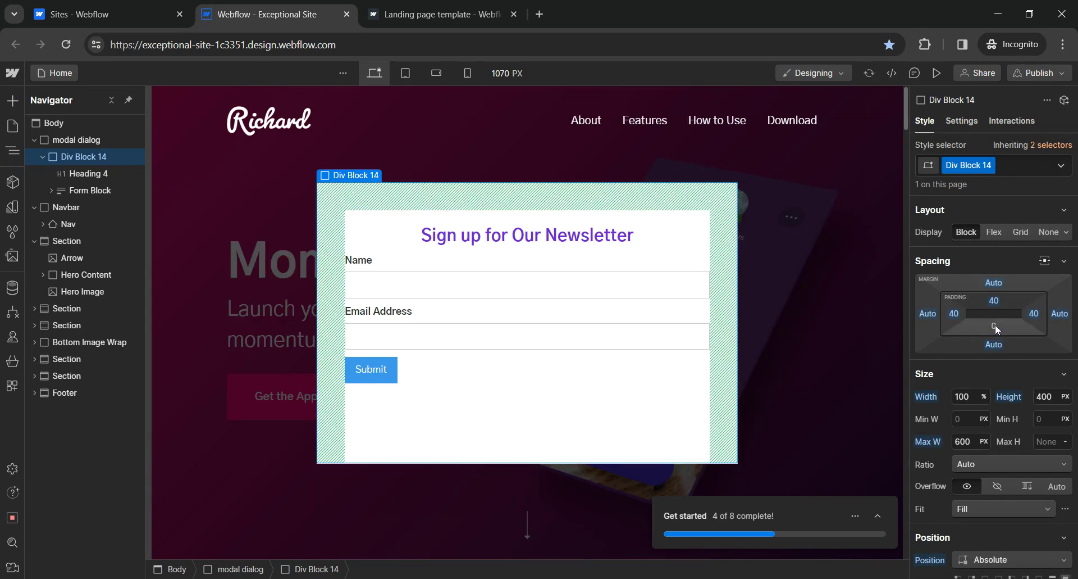
pyautogui.click(995, 326)
pyautogui.click(937, 394)
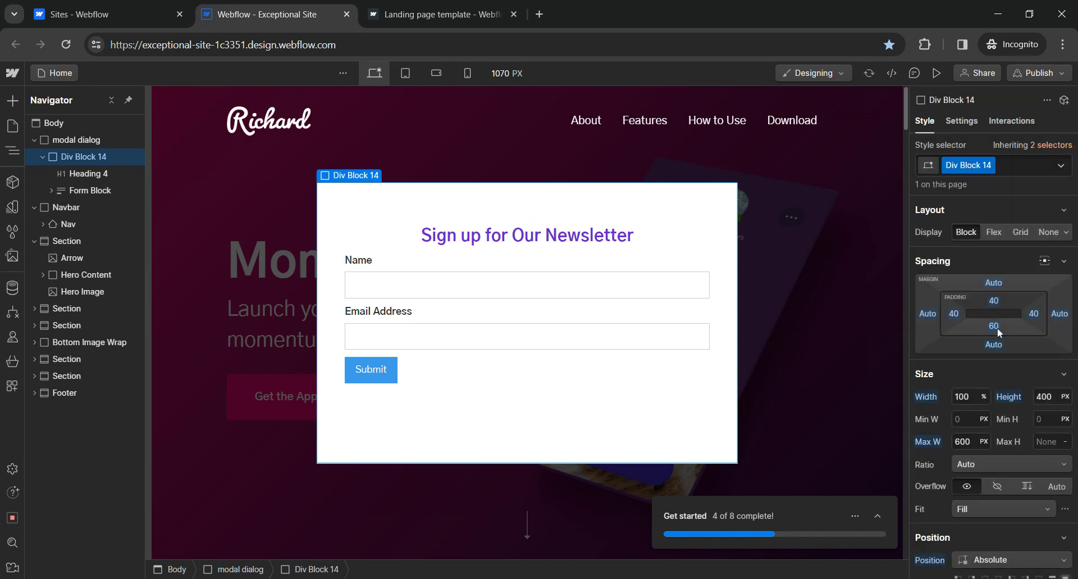
pyautogui.click(994, 326)
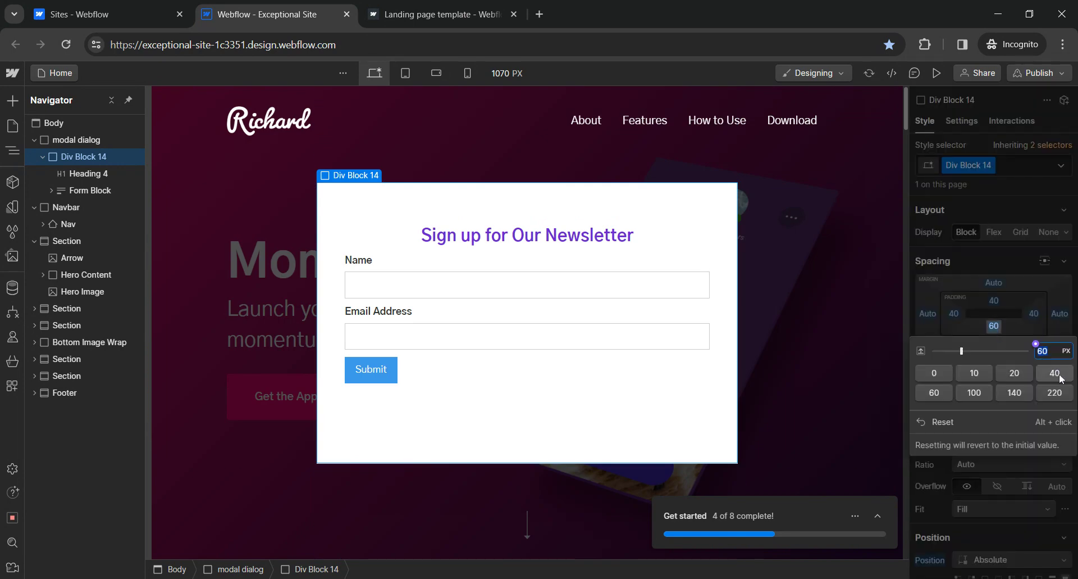
pyautogui.click(1054, 374)
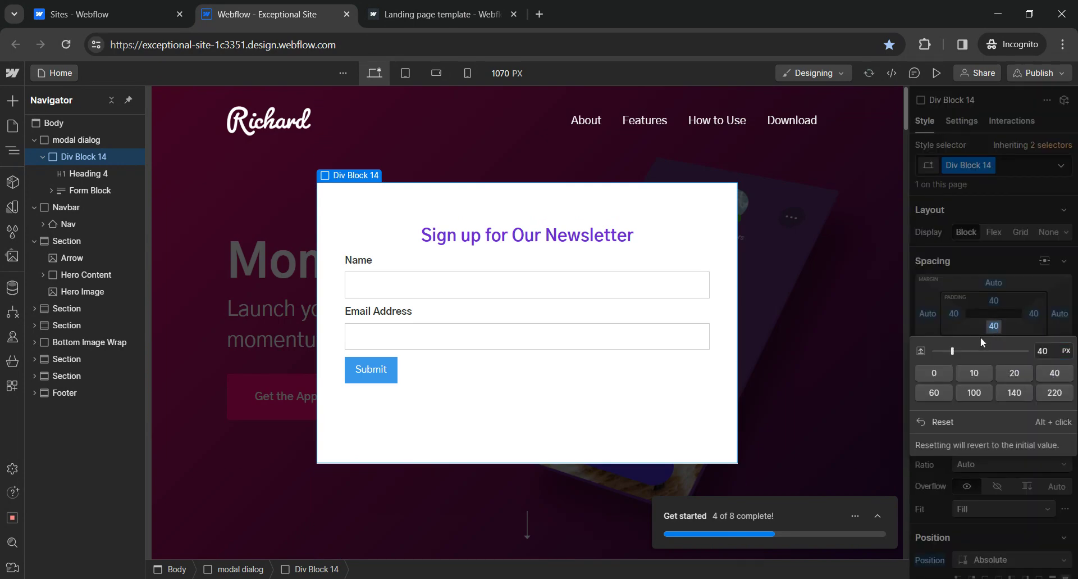
pyautogui.click(968, 326)
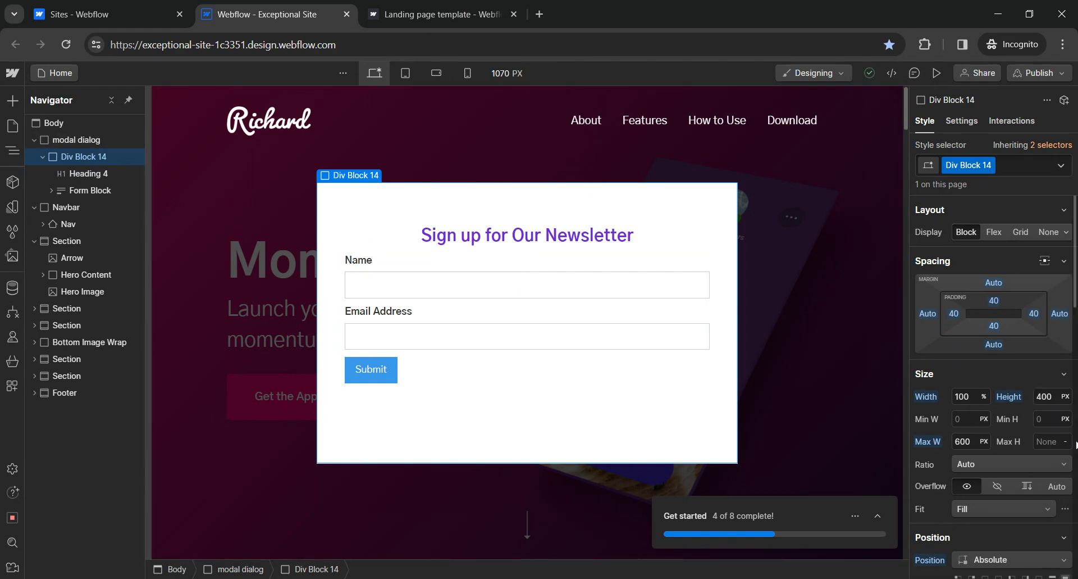
# Round the white div block's corners with a 15 px border radius
pyautogui.scroll(-5, 1075, 444)
pyautogui.scroll(-5, 1076, 444)
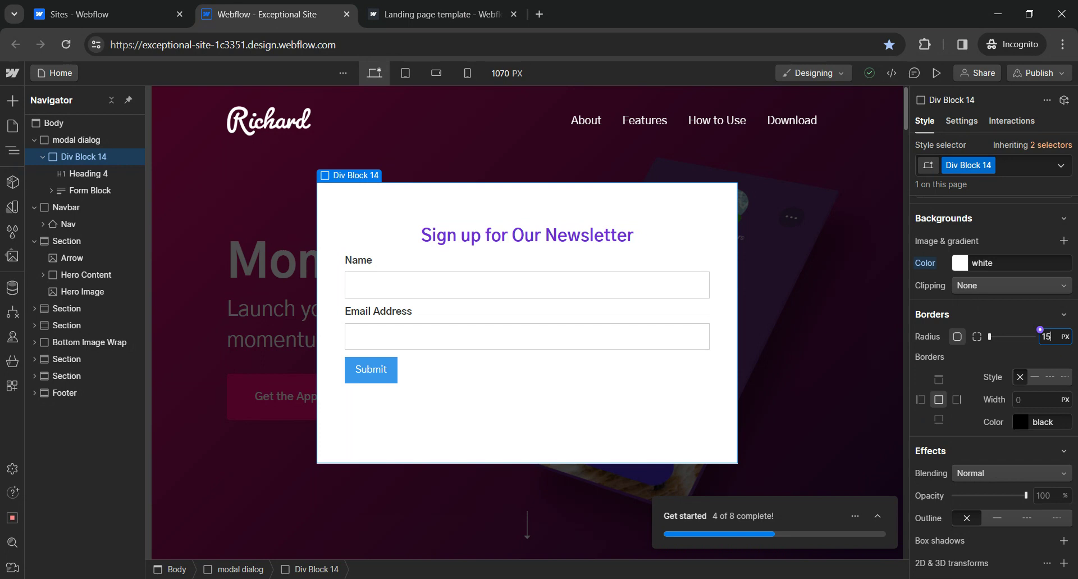
pyautogui.press('Return')
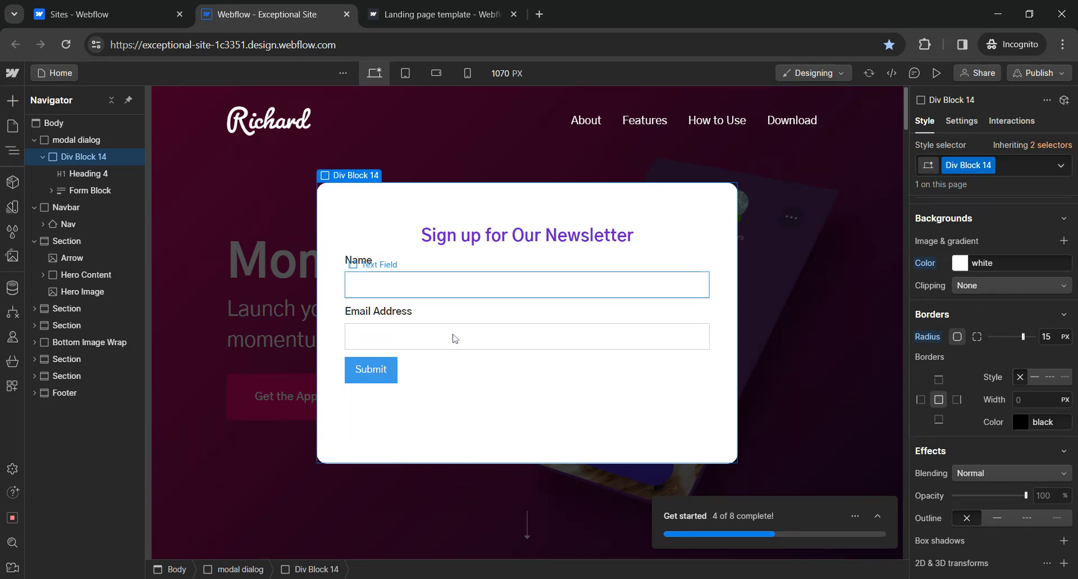
pyautogui.click(449, 300)
pyautogui.click(434, 341)
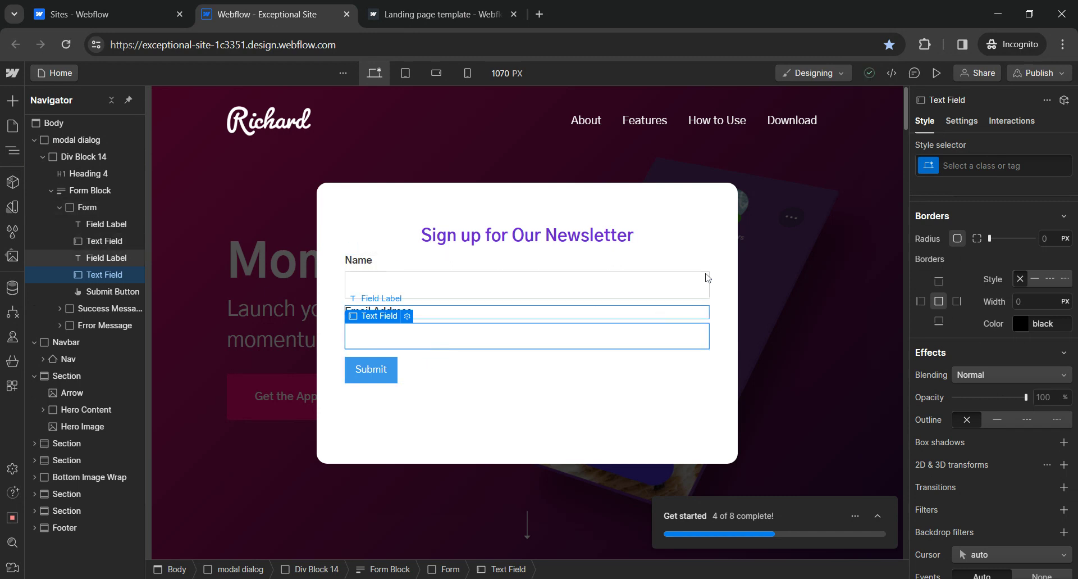
# Hide the whole modal dialog overlay by setting its display to None
pyautogui.click(85, 141)
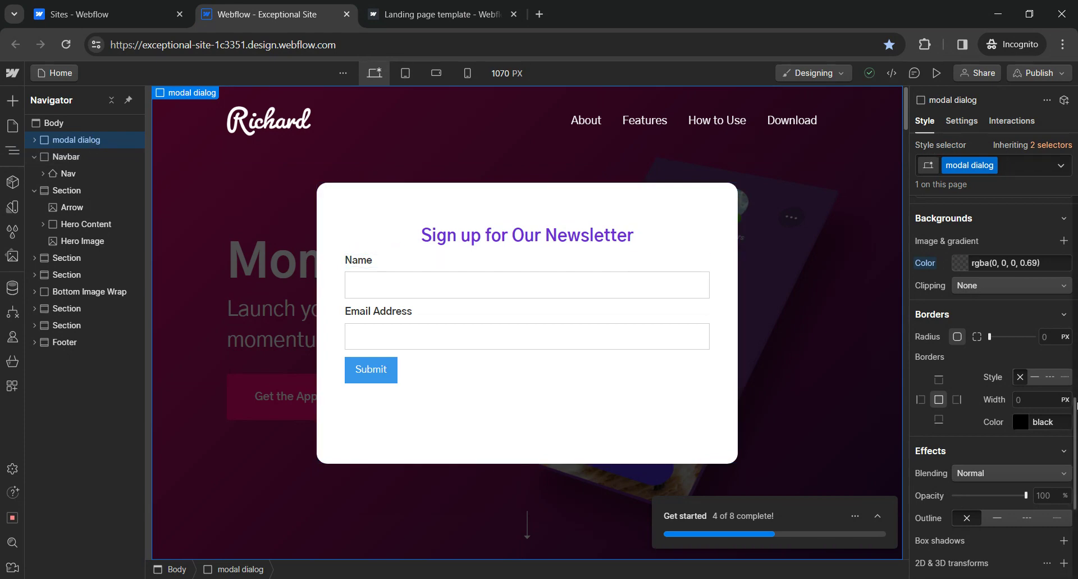
pyautogui.scroll(10, 1075, 320)
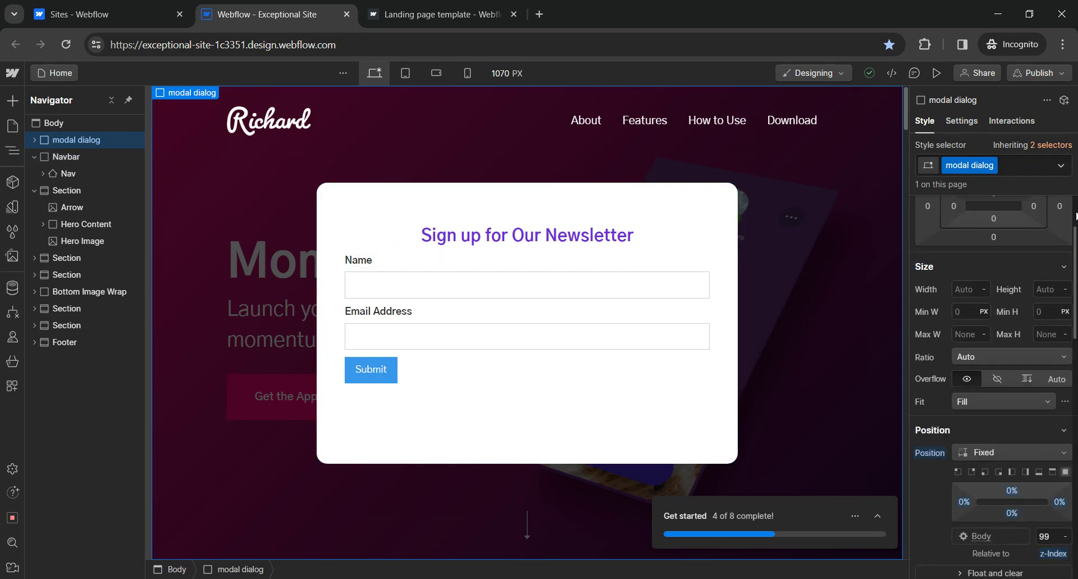
pyautogui.scroll(2, 1076, 213)
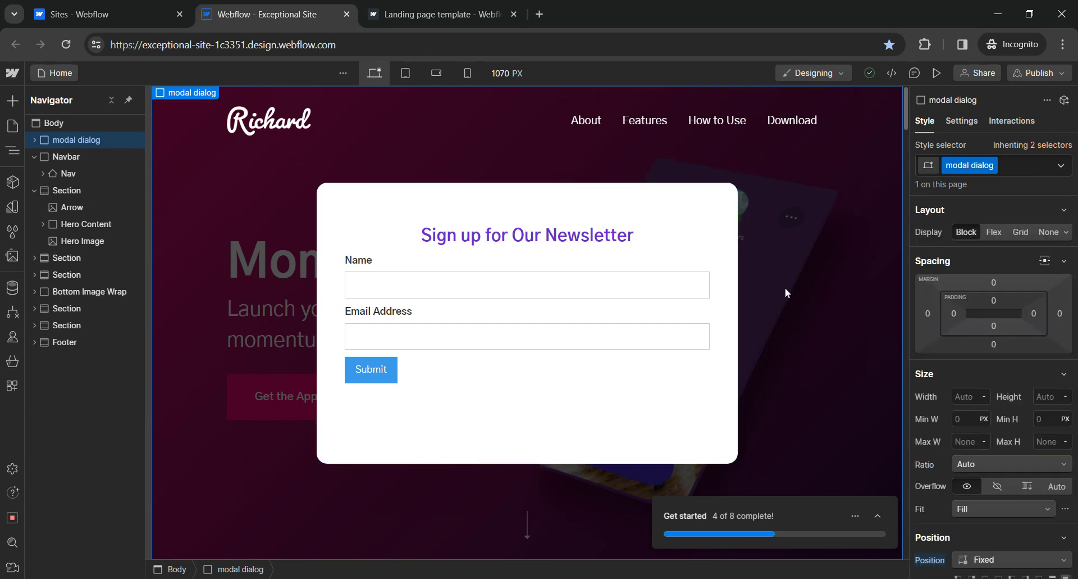
pyautogui.click(1048, 237)
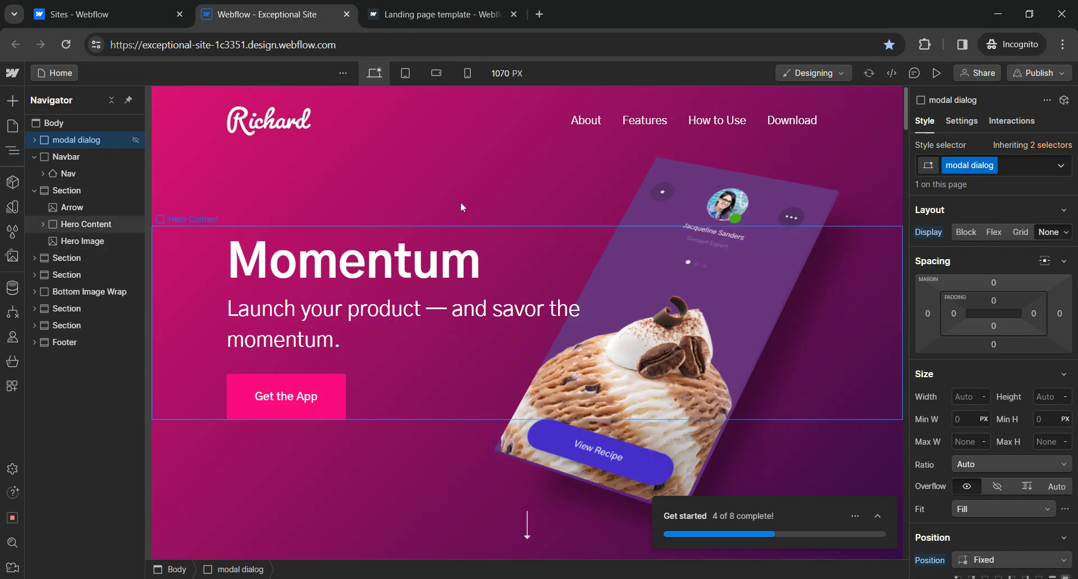
# Look through the landing page's sections on the design canvas and on the published page
pyautogui.click(907, 383)
pyautogui.click(908, 382)
pyautogui.click(908, 382)
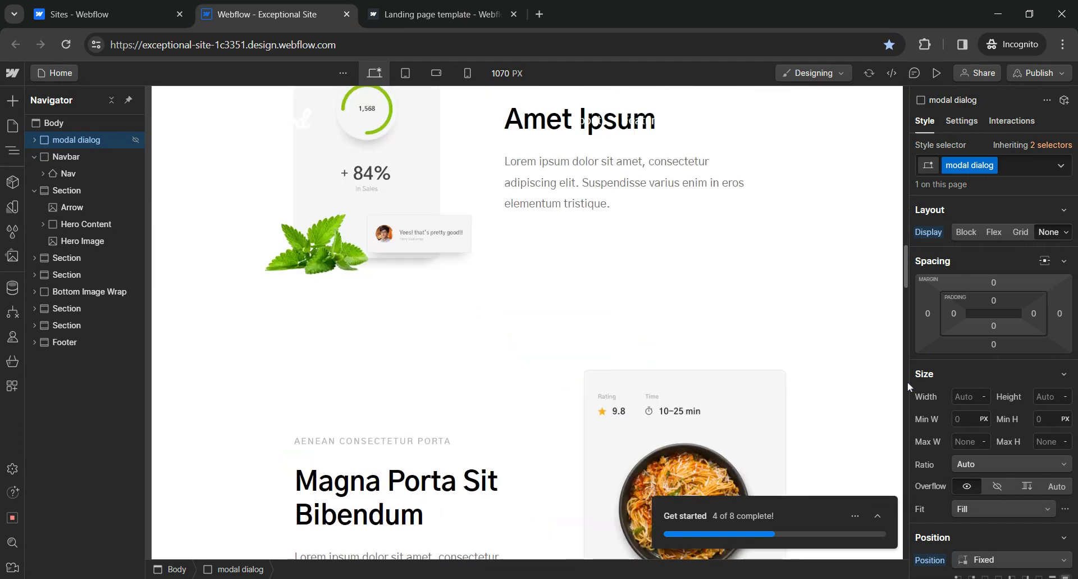
pyautogui.click(907, 382)
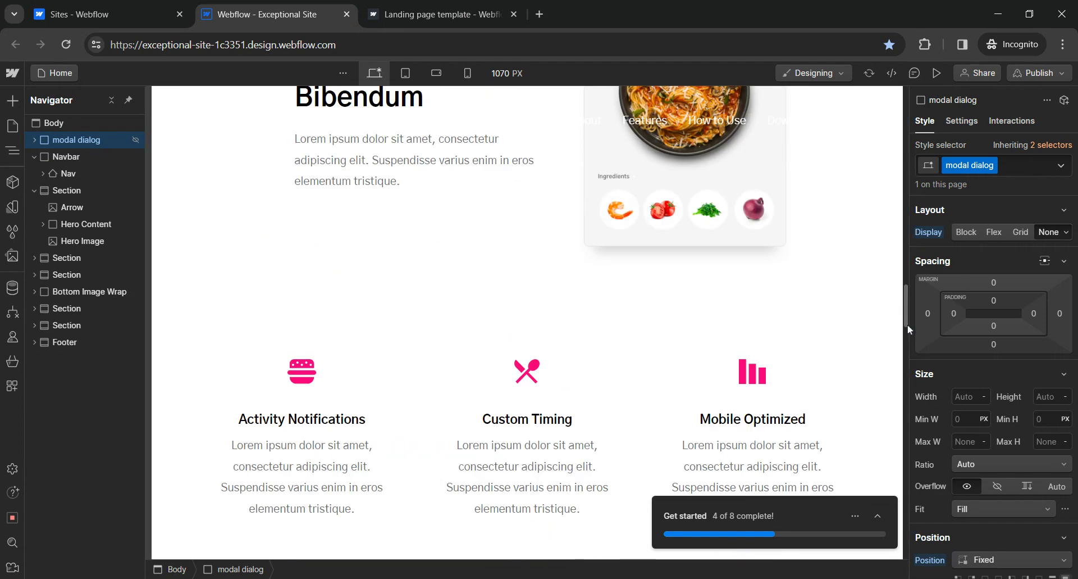
pyautogui.moveTo(908, 323); pyautogui.dragTo(909, 306)
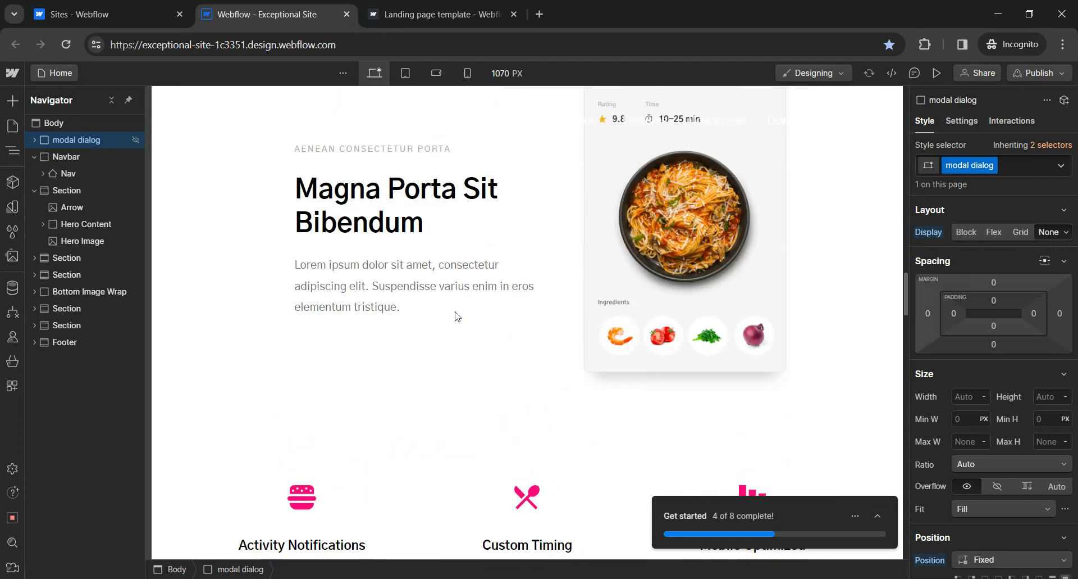
pyautogui.click(436, 9)
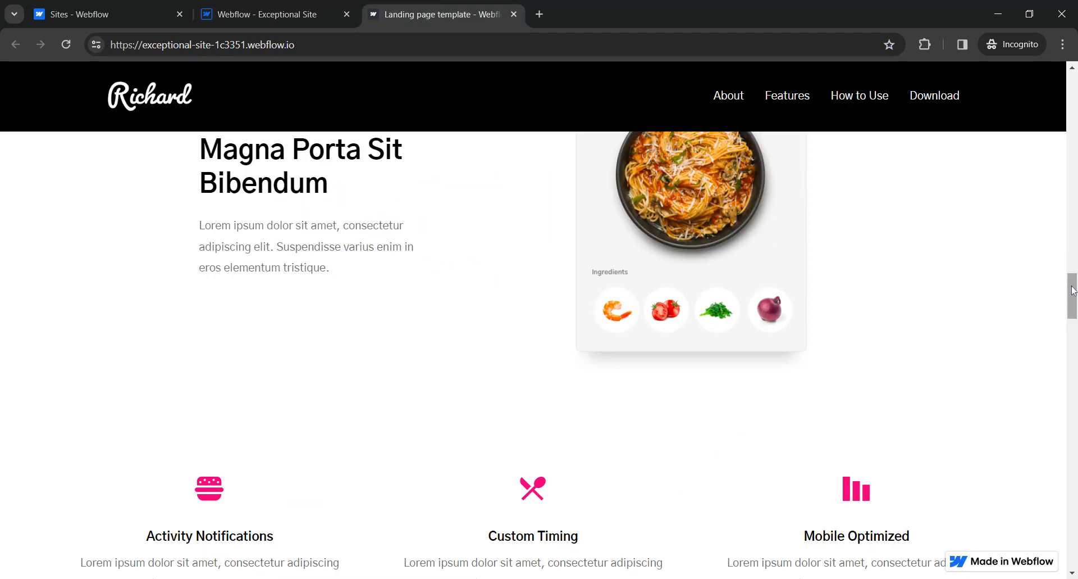
pyautogui.moveTo(1073, 300); pyautogui.dragTo(1074, 173)
pyautogui.scroll(-15, 359, 339)
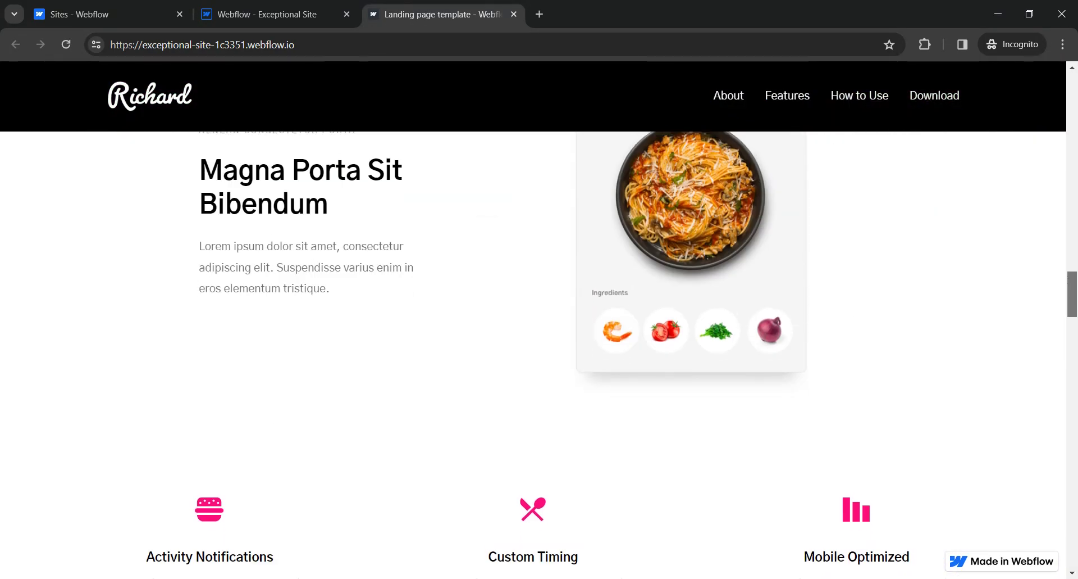
# Switch back to the Webflow Designer and examine which Navigator section matches each part of the landing page
pyautogui.click(241, 14)
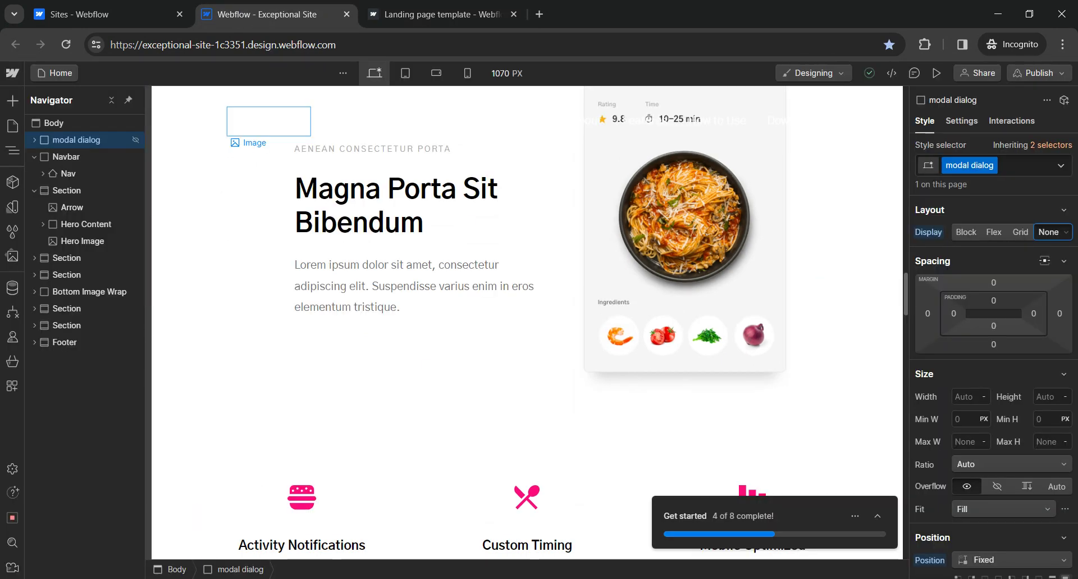
pyautogui.click(85, 258)
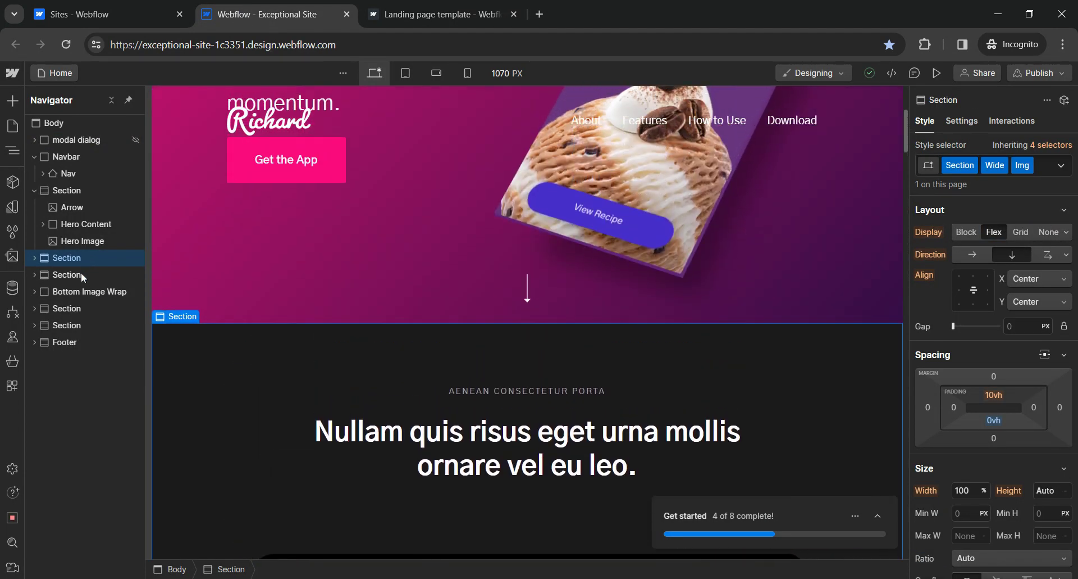
pyautogui.click(80, 274)
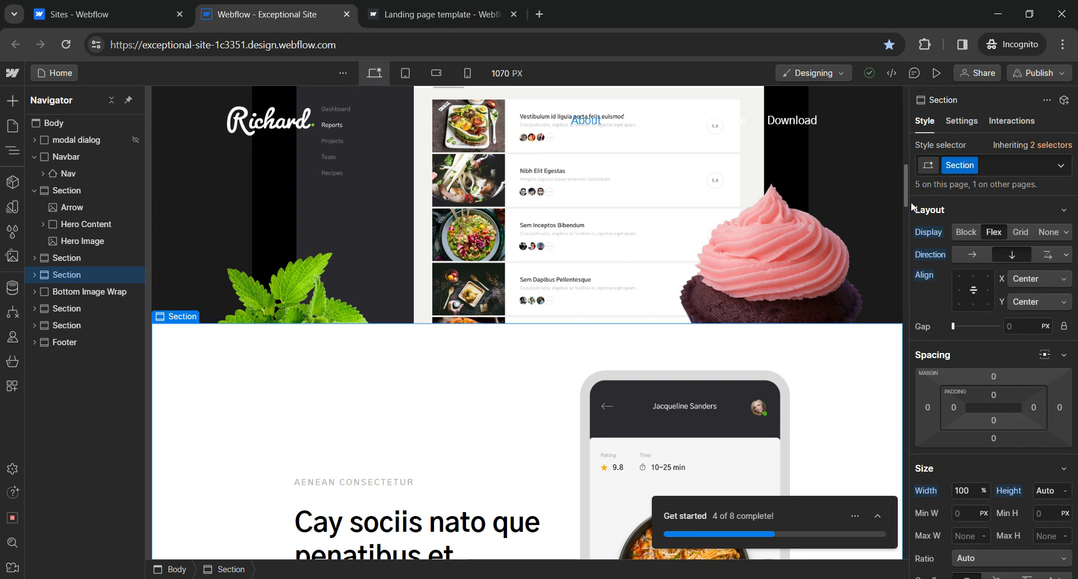
pyautogui.moveTo(906, 202); pyautogui.dragTo(916, 312)
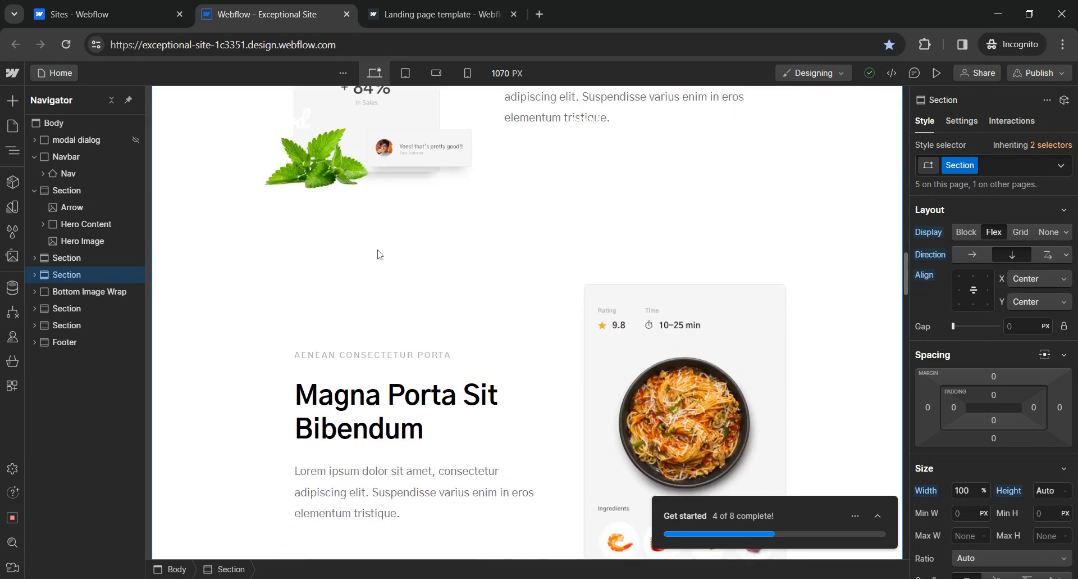
pyautogui.click(81, 296)
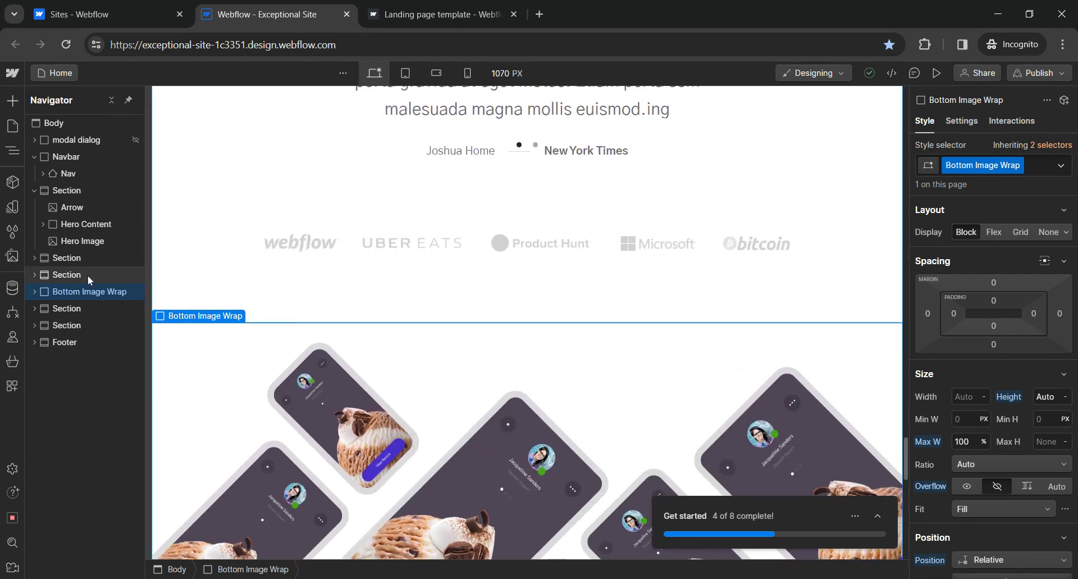
pyautogui.click(88, 275)
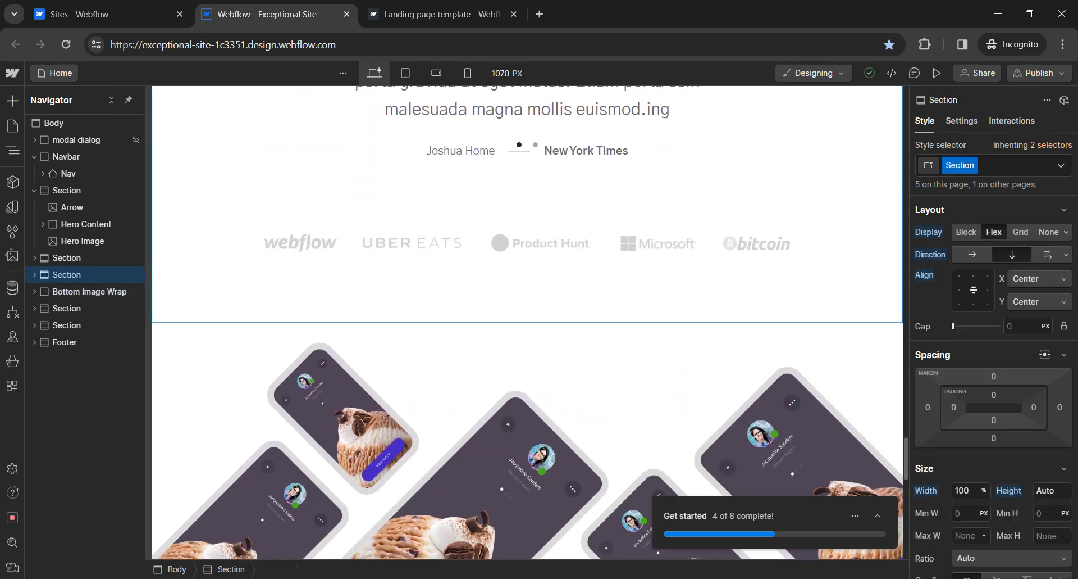
pyautogui.click(84, 258)
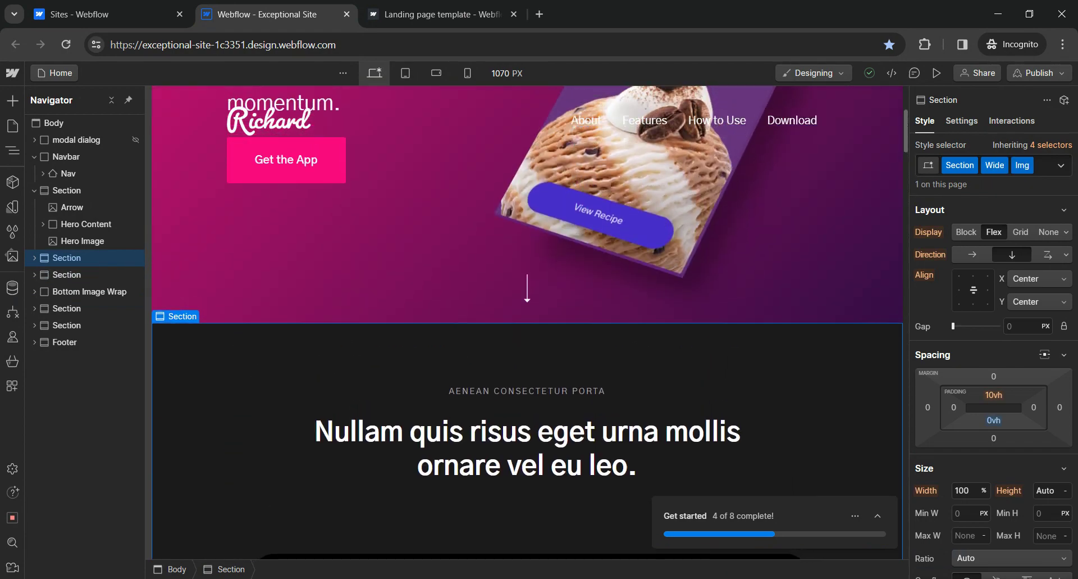
# Add a Scroll into view trigger to the feature section below the dark section, with Start an animation when scrolled into view
pyautogui.click(85, 275)
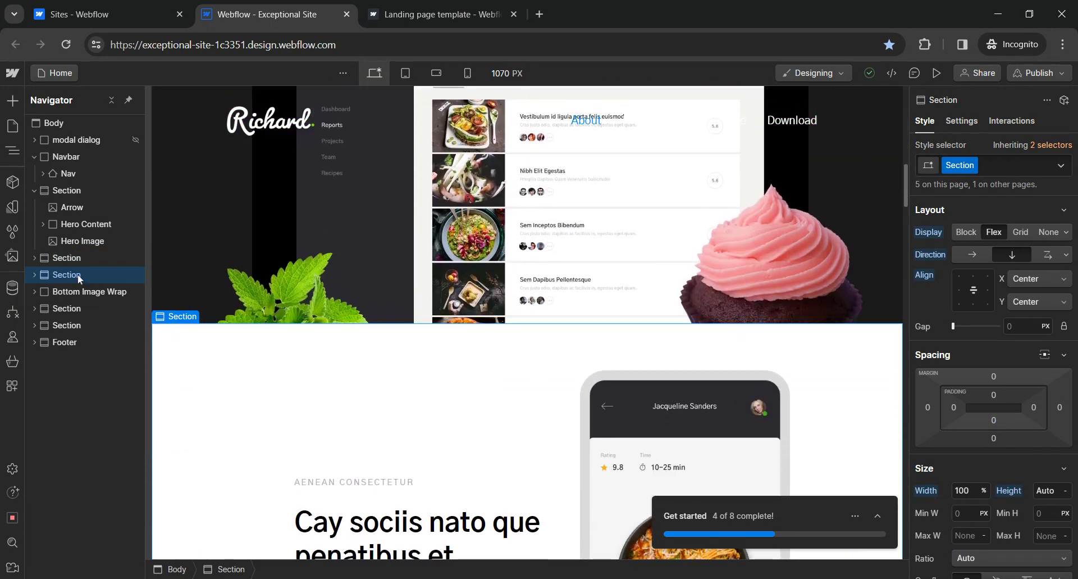
pyautogui.click(995, 127)
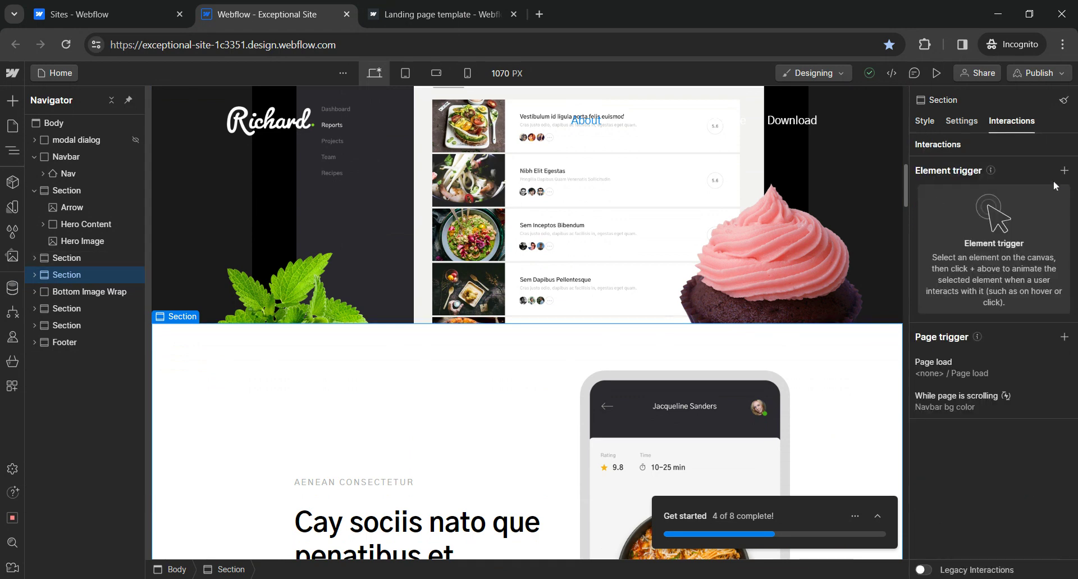
pyautogui.click(1065, 170)
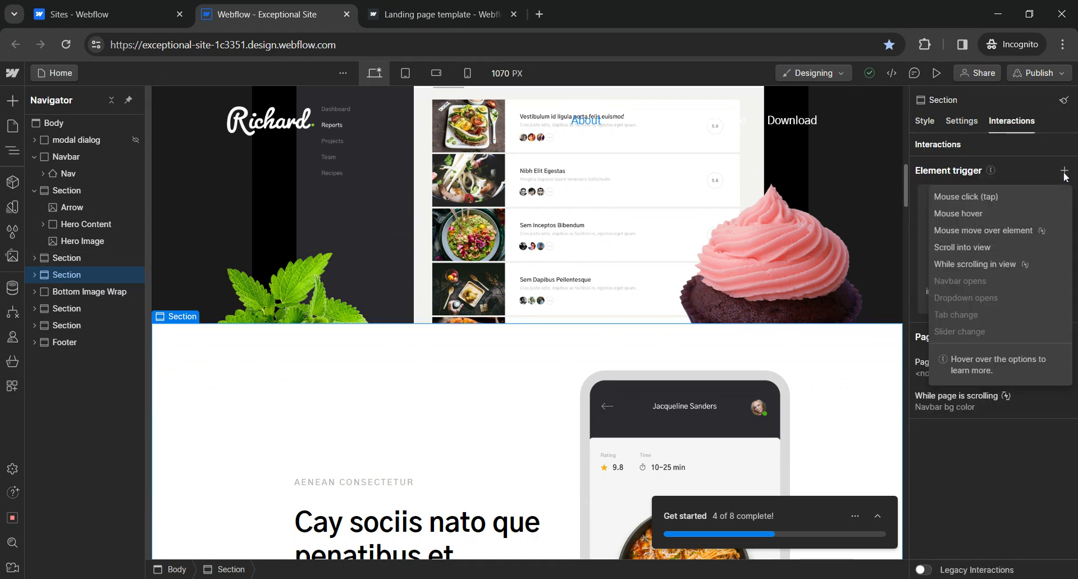
pyautogui.click(975, 247)
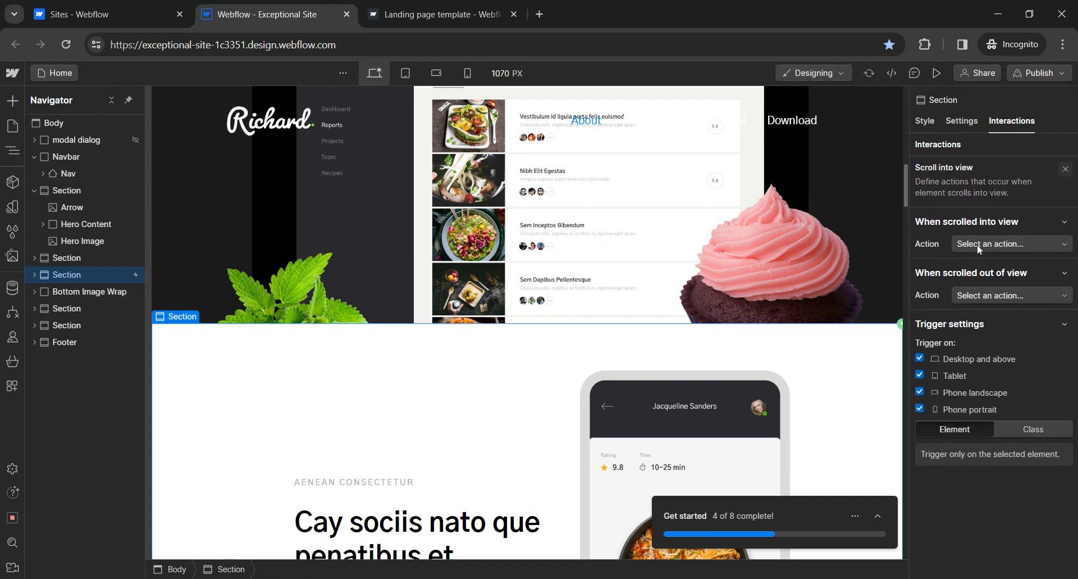
pyautogui.click(978, 246)
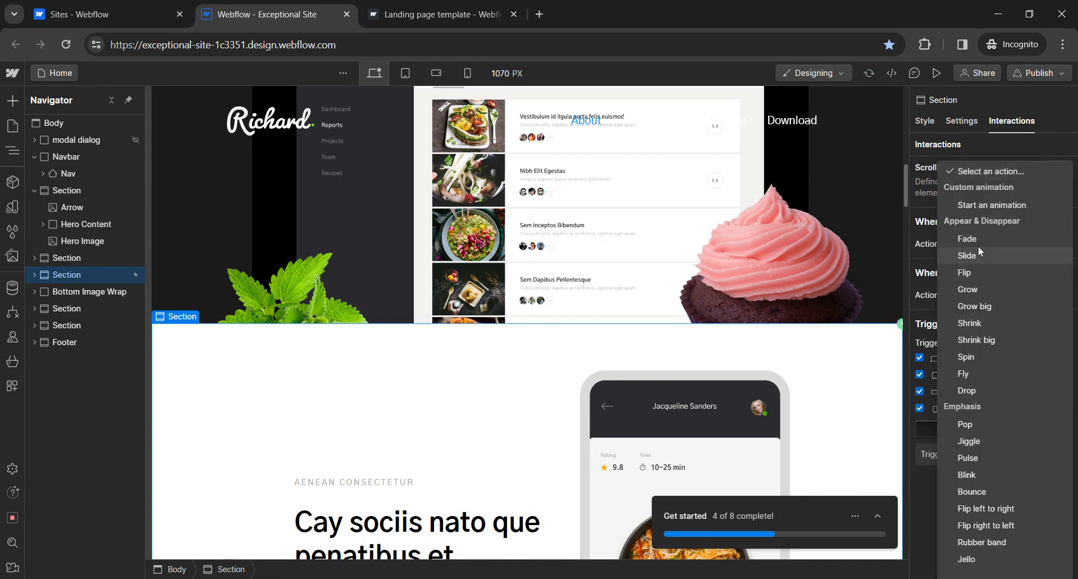
pyautogui.click(988, 205)
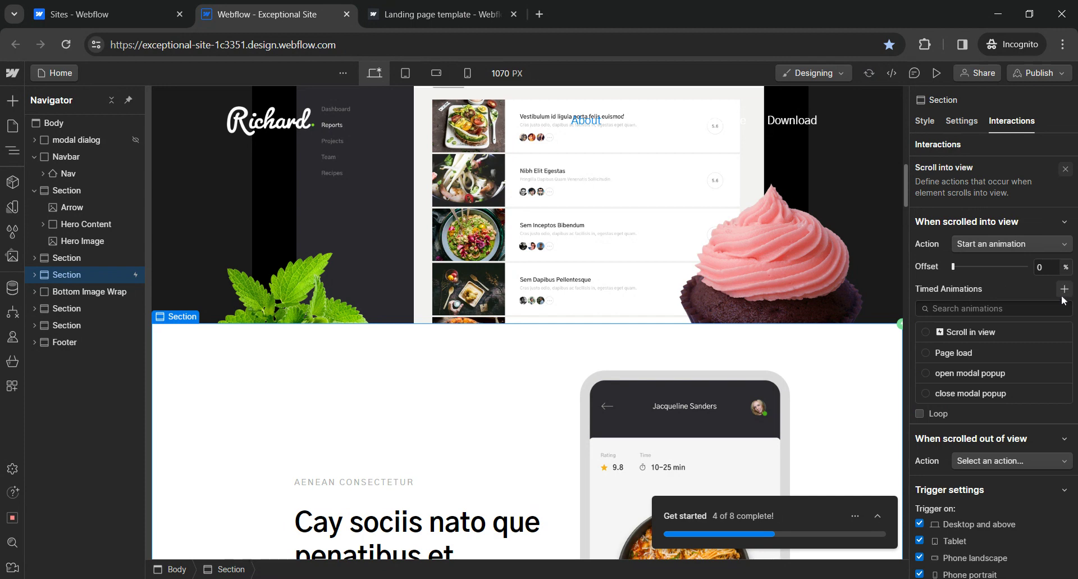
# Create a new timed animation named "Open popup dialog" for when the section scrolls into view
pyautogui.click(1065, 289)
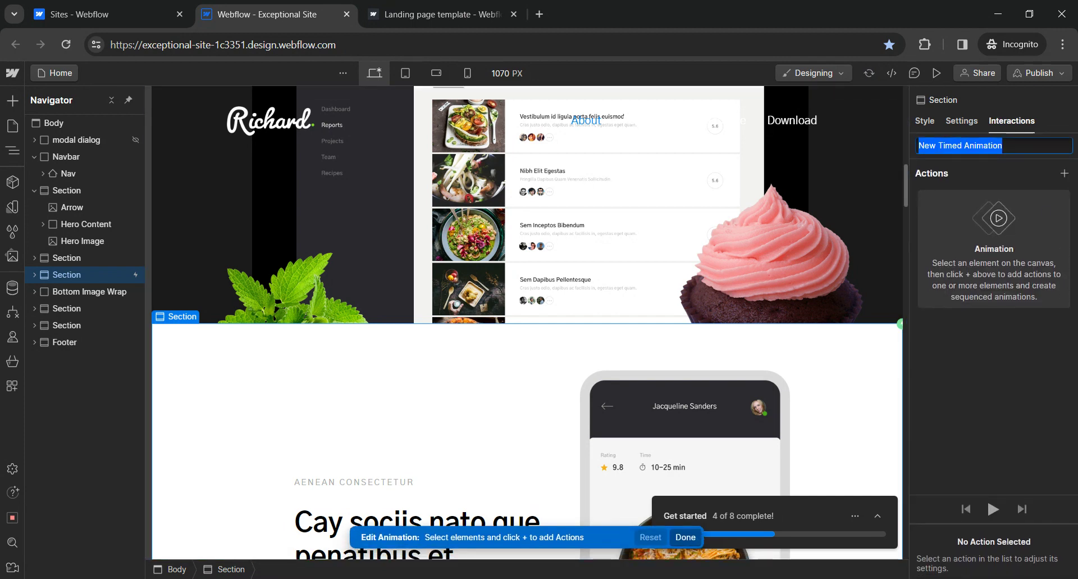
pyautogui.press('BackSpace')
pyautogui.write('Open po')
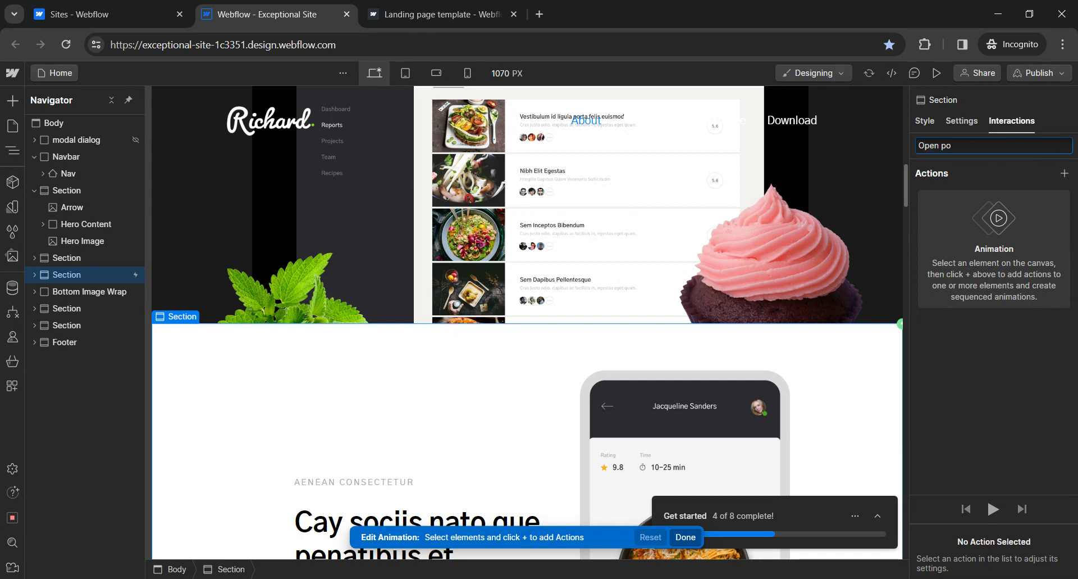
pyautogui.write('pup dialog')
pyautogui.press('Return')
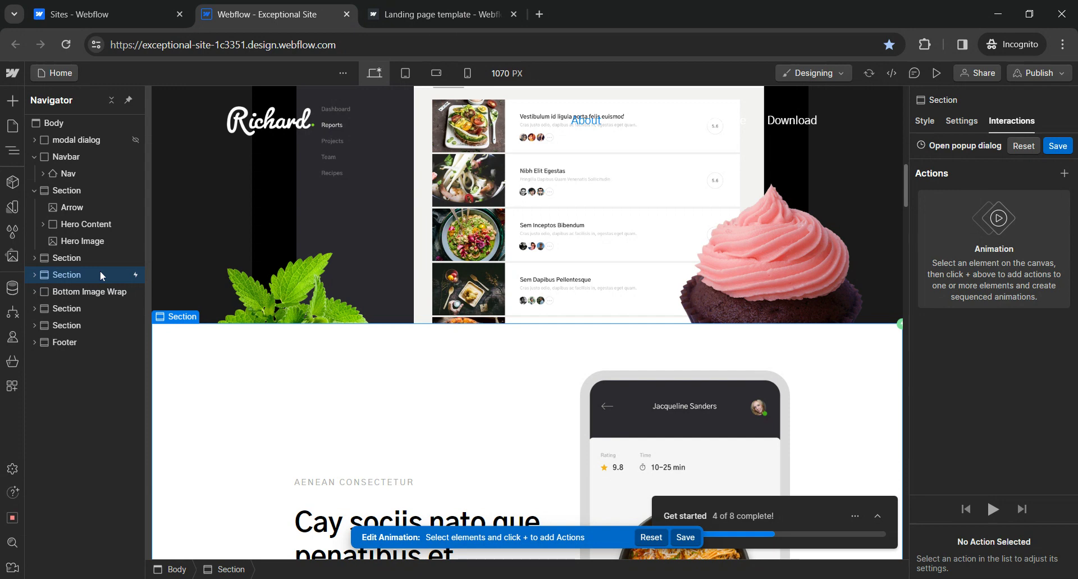
# Add an Opacity action for the modal dialog, set as initial state with 0% opacity
pyautogui.click(95, 142)
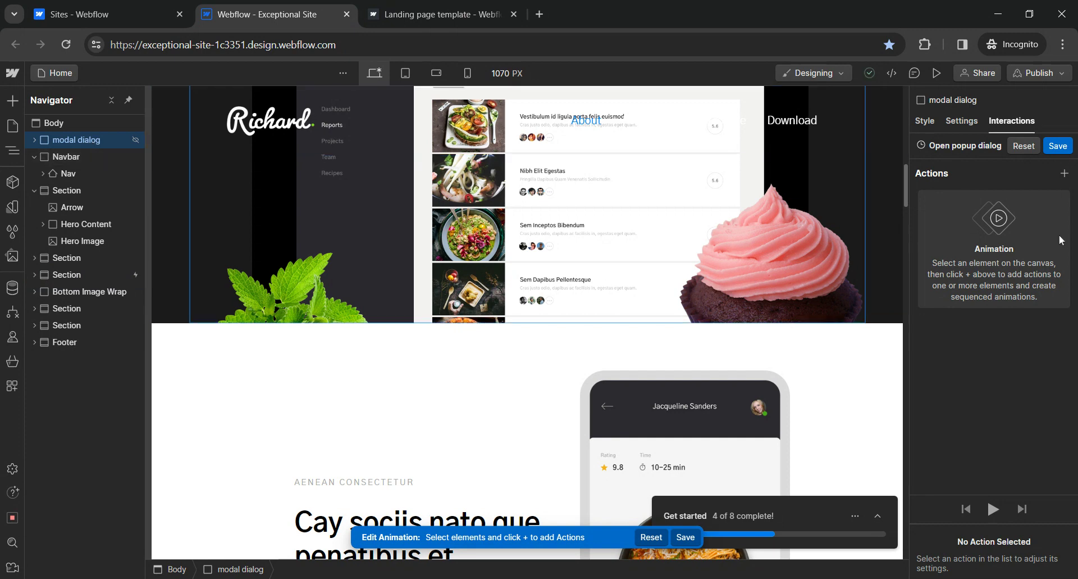
pyautogui.click(1065, 174)
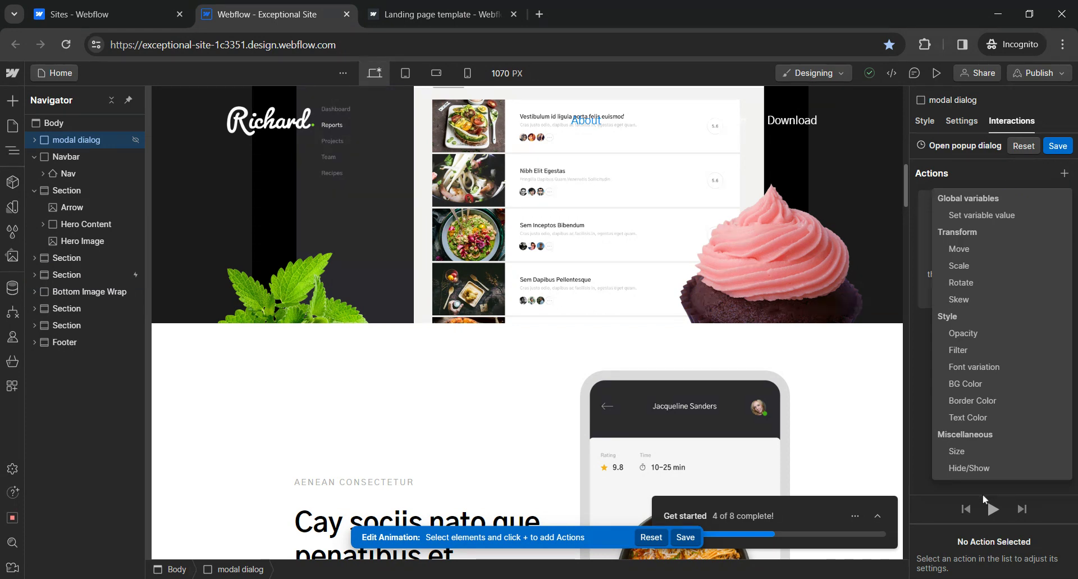
pyautogui.press('Escape')
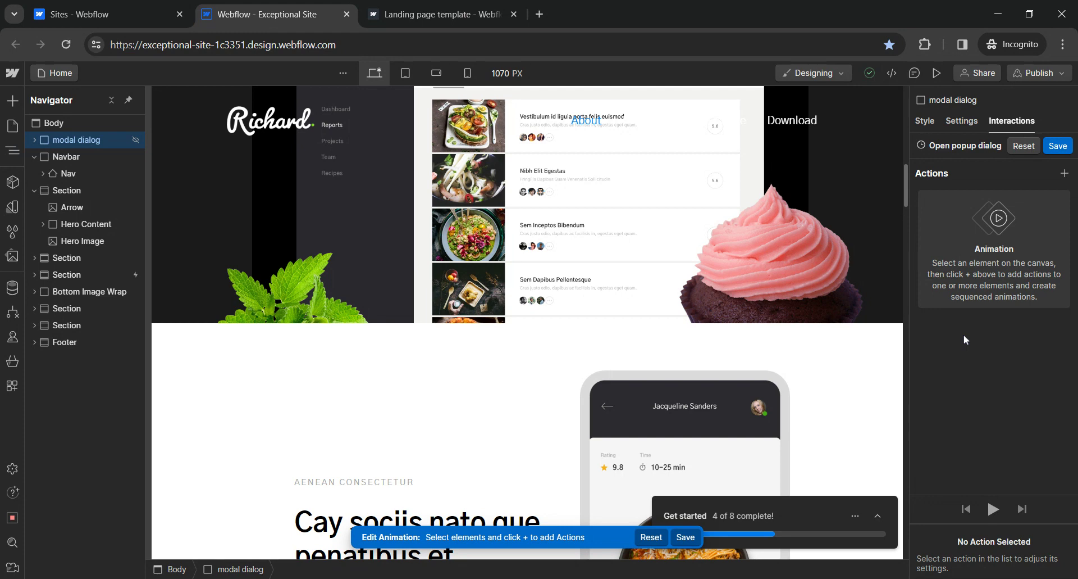
pyautogui.click(921, 494)
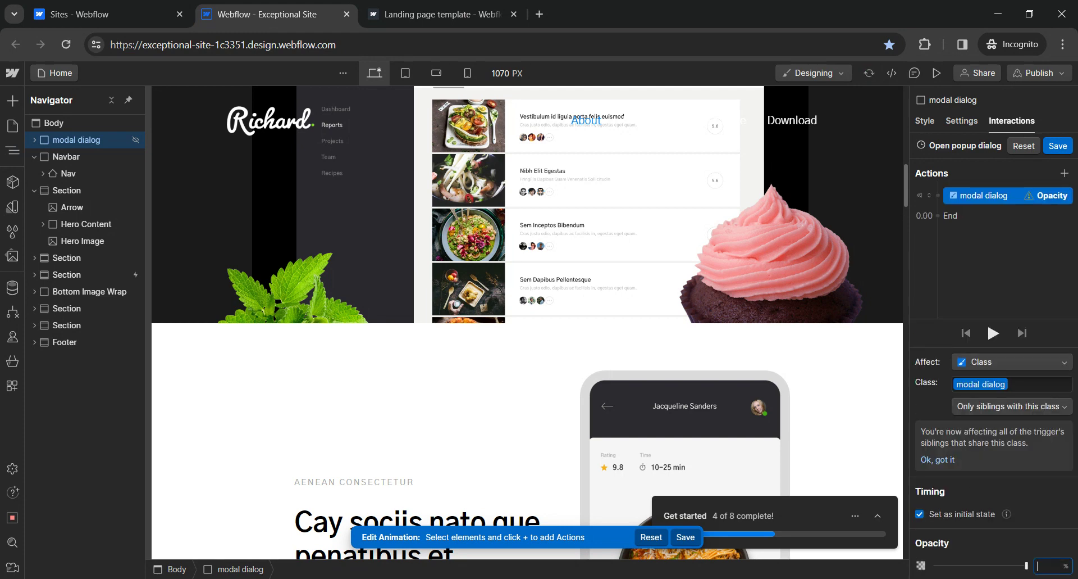
pyautogui.press('Return')
# Add a Hide/Show action for the modal dialog, set as initial state with display None
pyautogui.click(1065, 173)
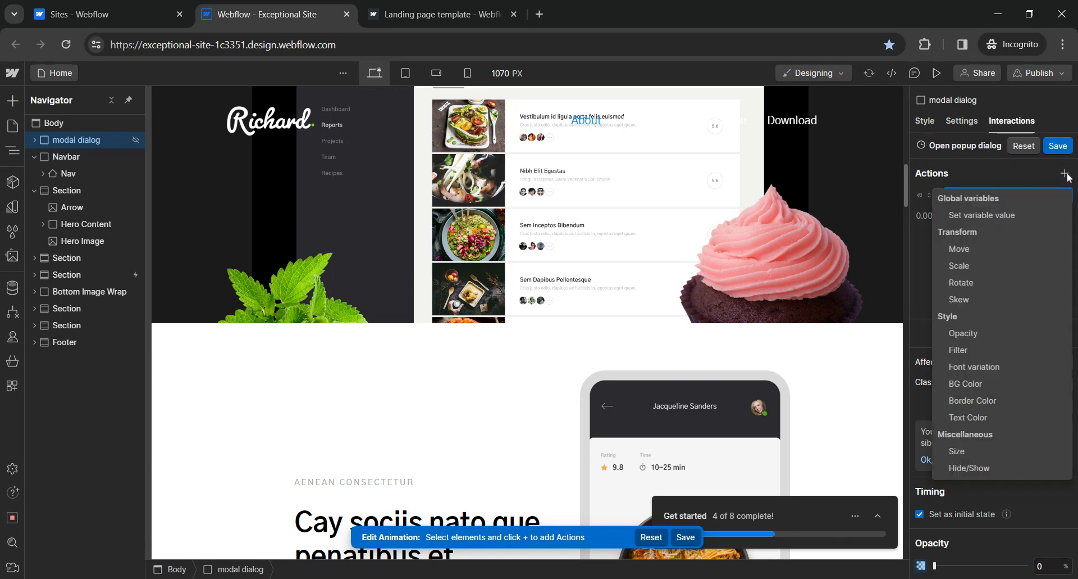
pyautogui.click(978, 470)
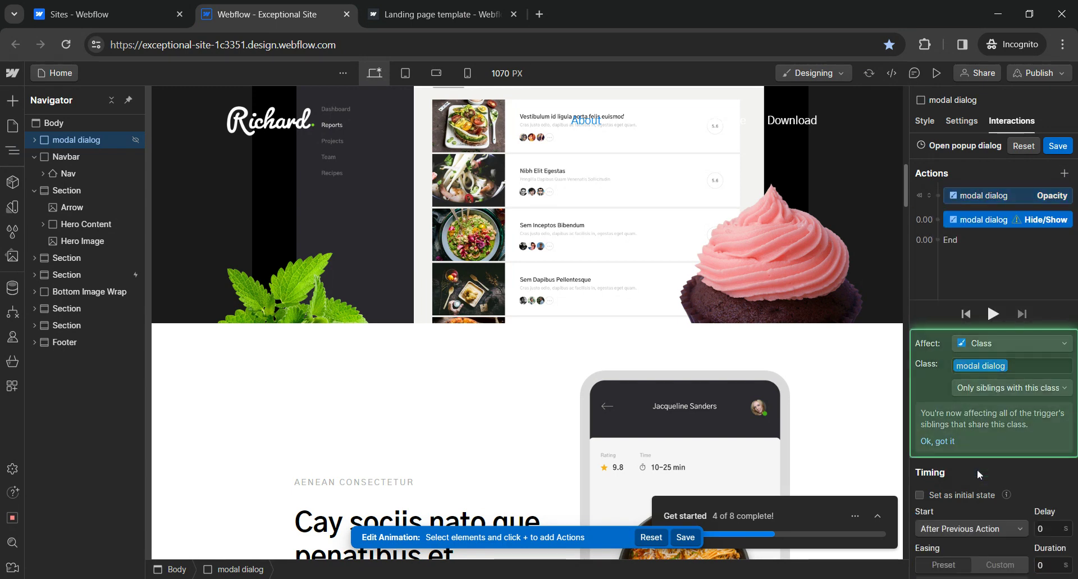
pyautogui.click(921, 497)
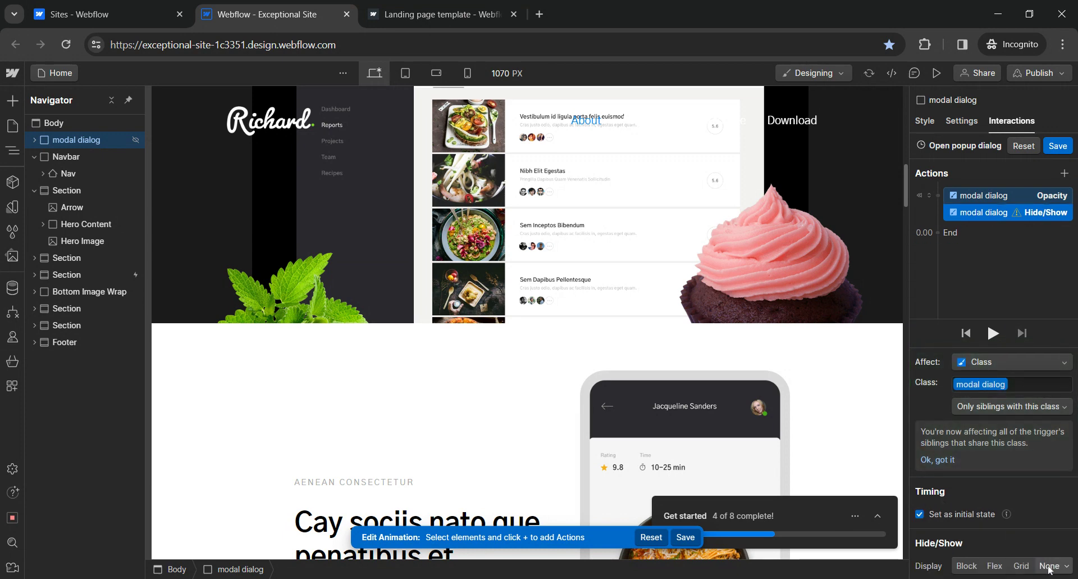
pyautogui.click(1049, 566)
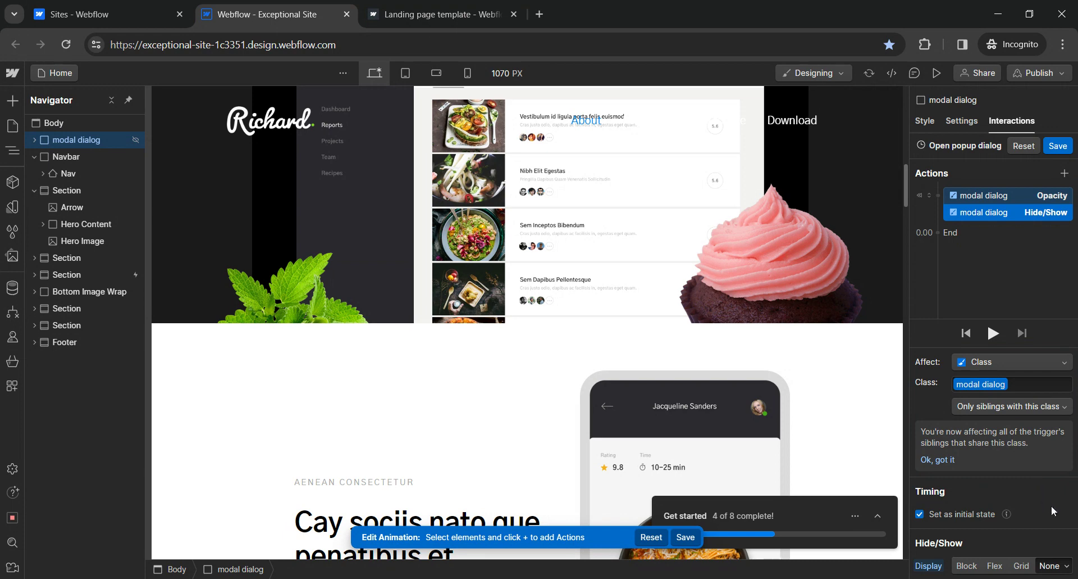
# Add a second Opacity action for the modal dialog with the default 100% opacity, not set as initial state
pyautogui.click(1066, 179)
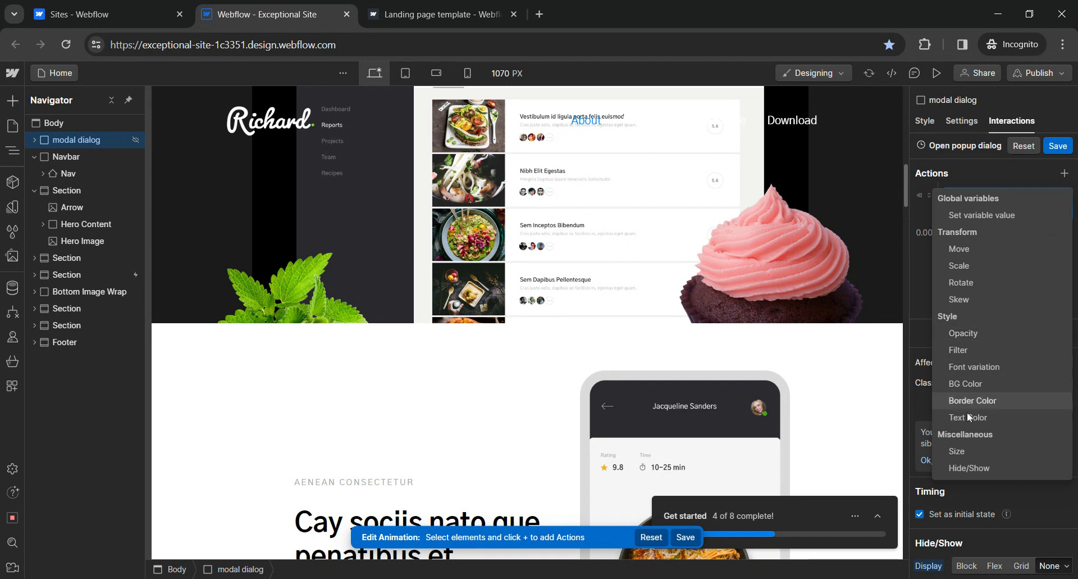
pyautogui.click(971, 333)
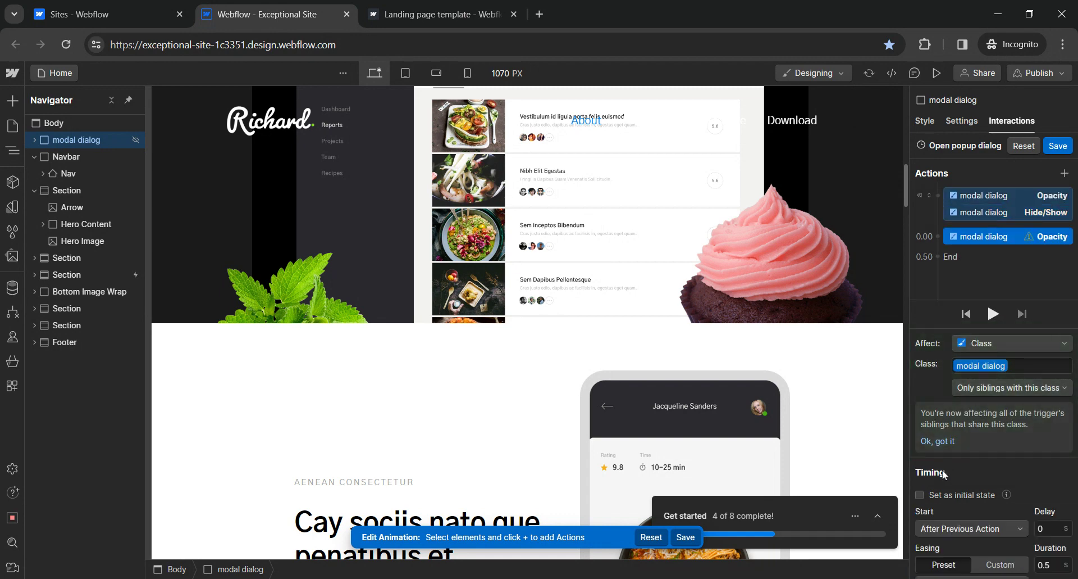
pyautogui.click(920, 495)
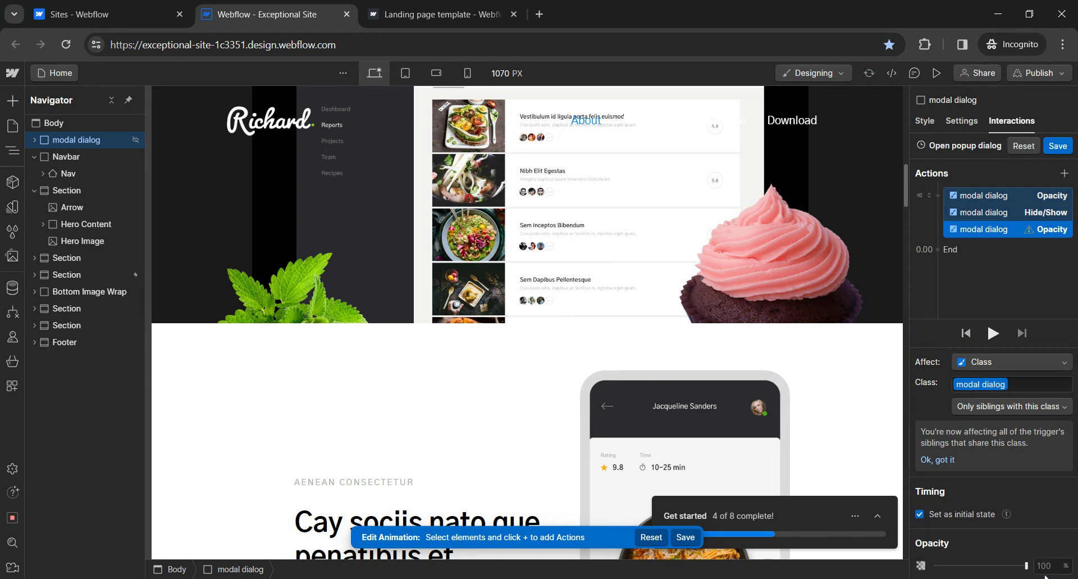
pyautogui.click(920, 514)
# Add a Hide/Show action with display Block for the modal dialog, placed before the timed Opacity action and not set as initial state
pyautogui.click(1064, 173)
pyautogui.click(981, 464)
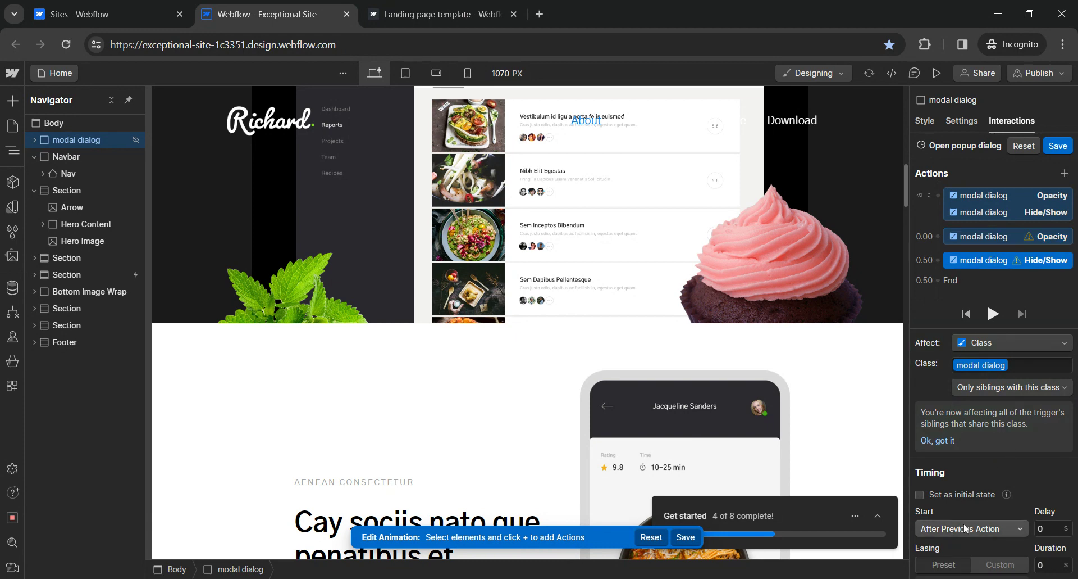
pyautogui.click(920, 494)
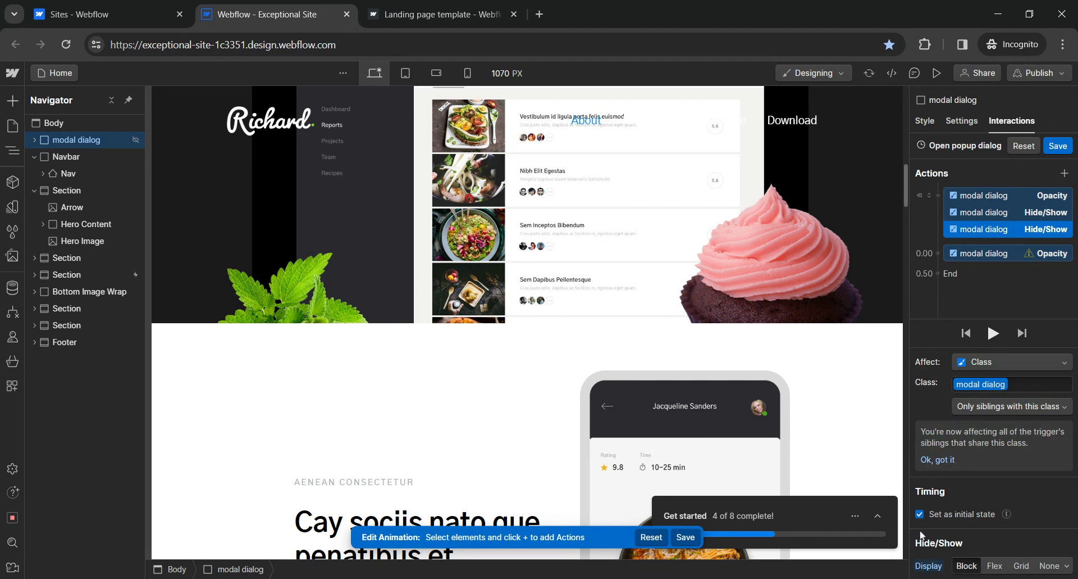
pyautogui.click(920, 513)
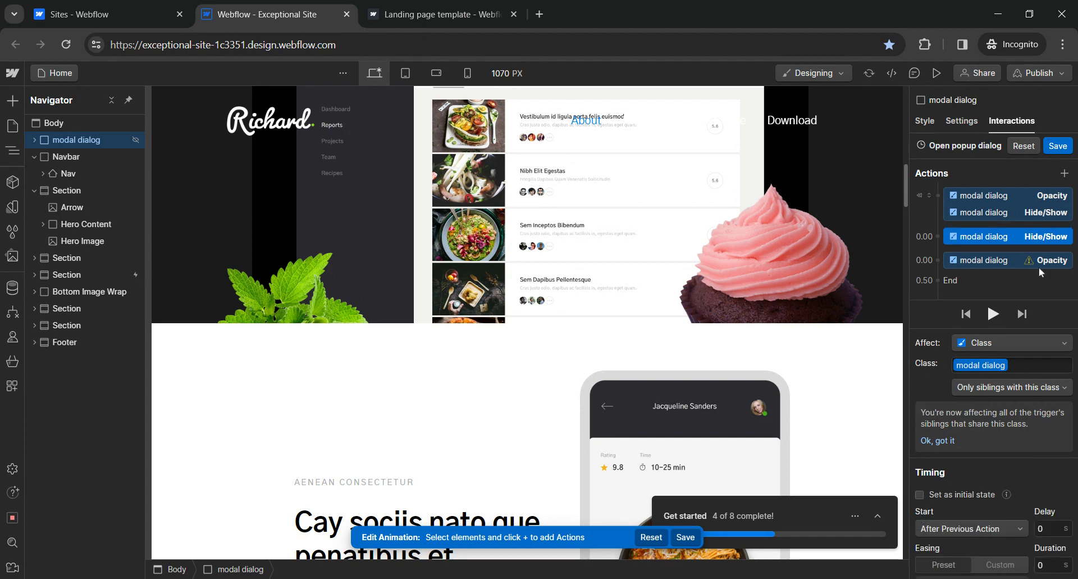
# Preview the "Open popup dialog" animation on the canvas and save it
pyautogui.click(992, 316)
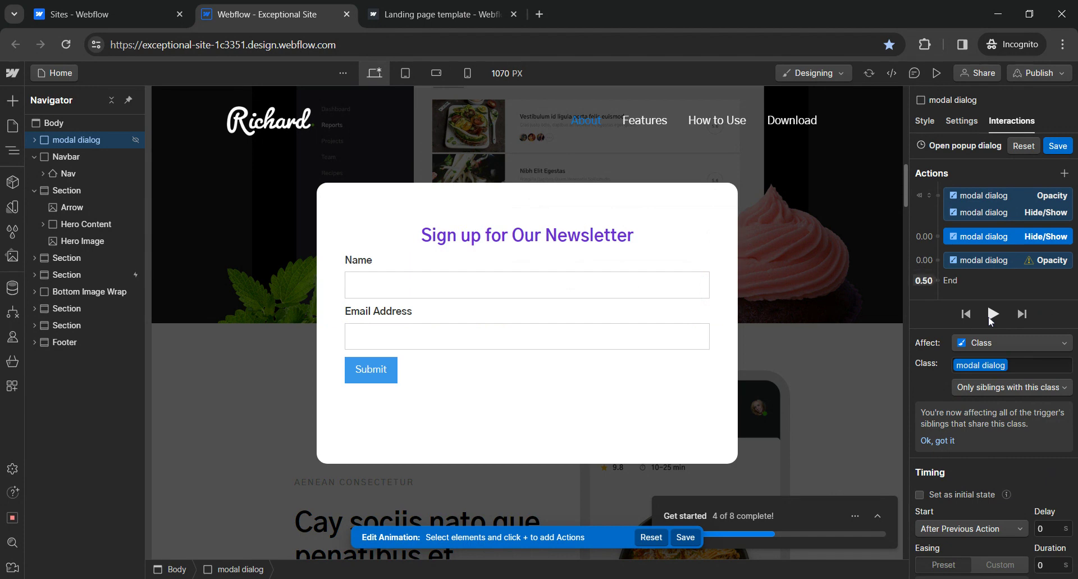
pyautogui.click(993, 315)
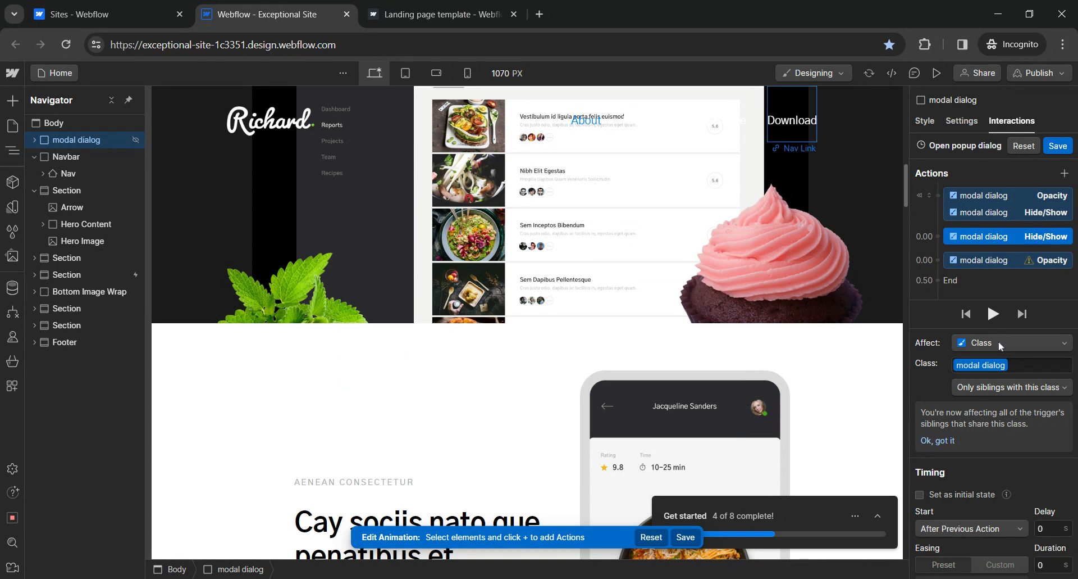
pyautogui.click(1054, 149)
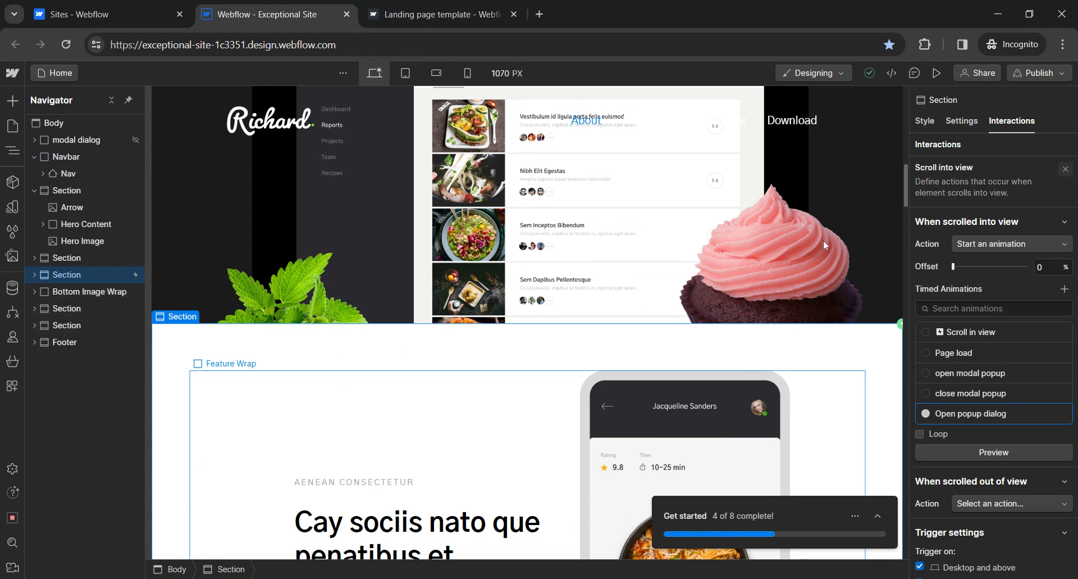
# Publish the site to its webflow.io staging domain
pyautogui.click(1069, 78)
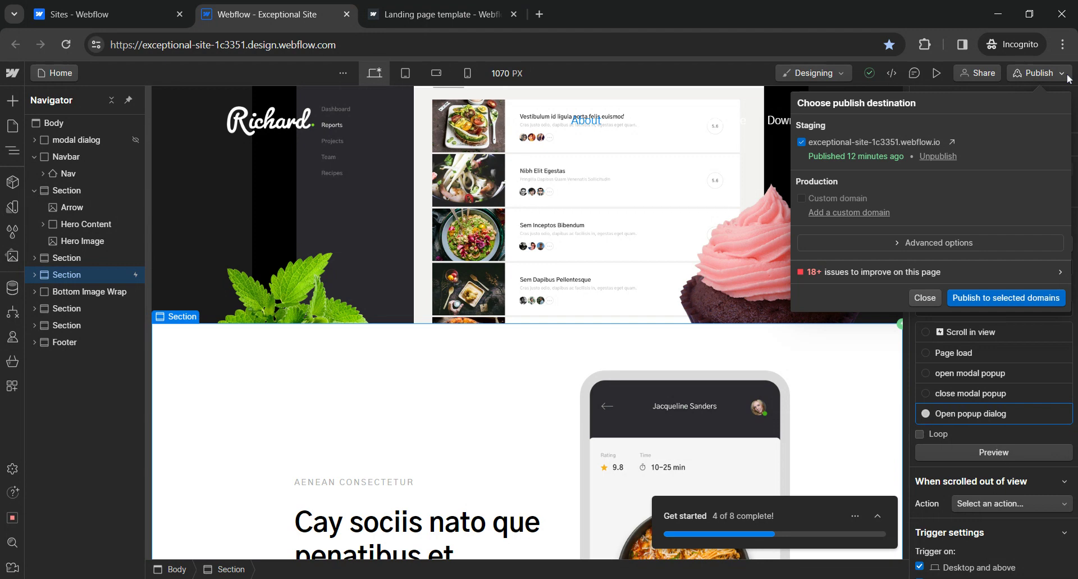
pyautogui.click(993, 299)
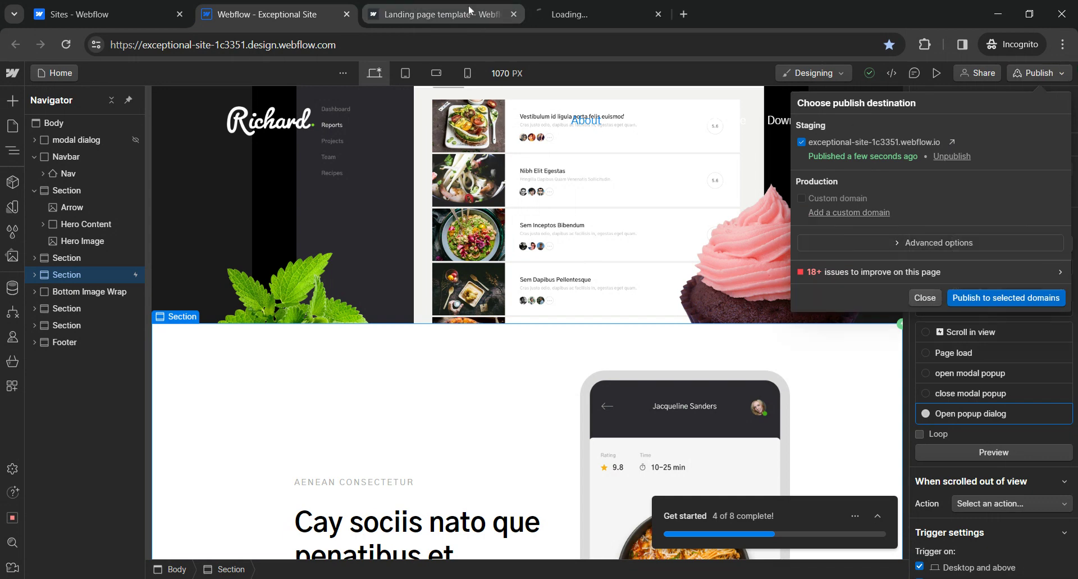
# Scroll through the published staging site to check how the newsletter popup behaves across the page sections
pyautogui.click(565, 13)
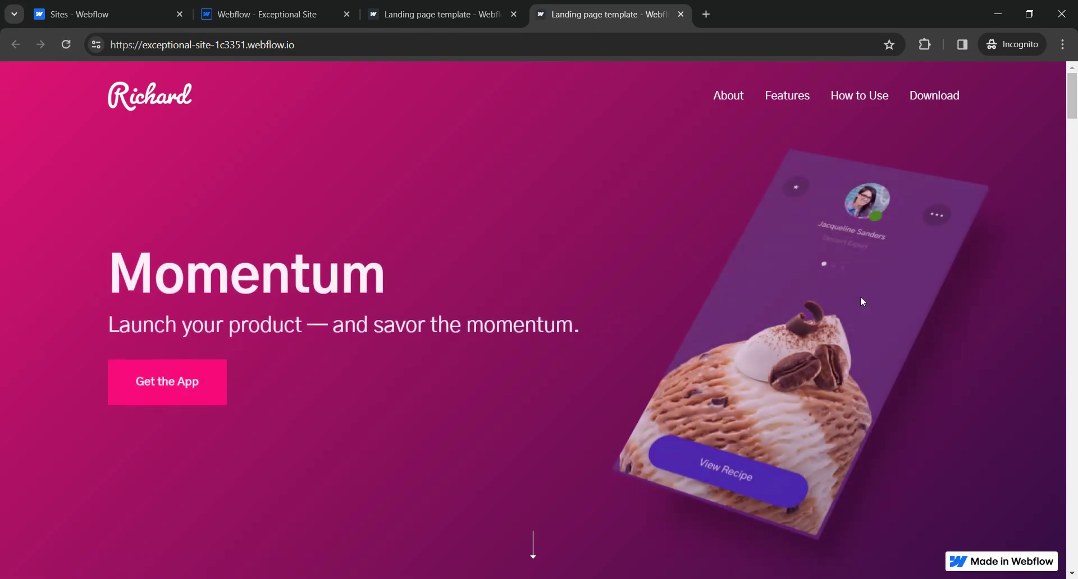
pyautogui.scroll(-15, 1018, 429)
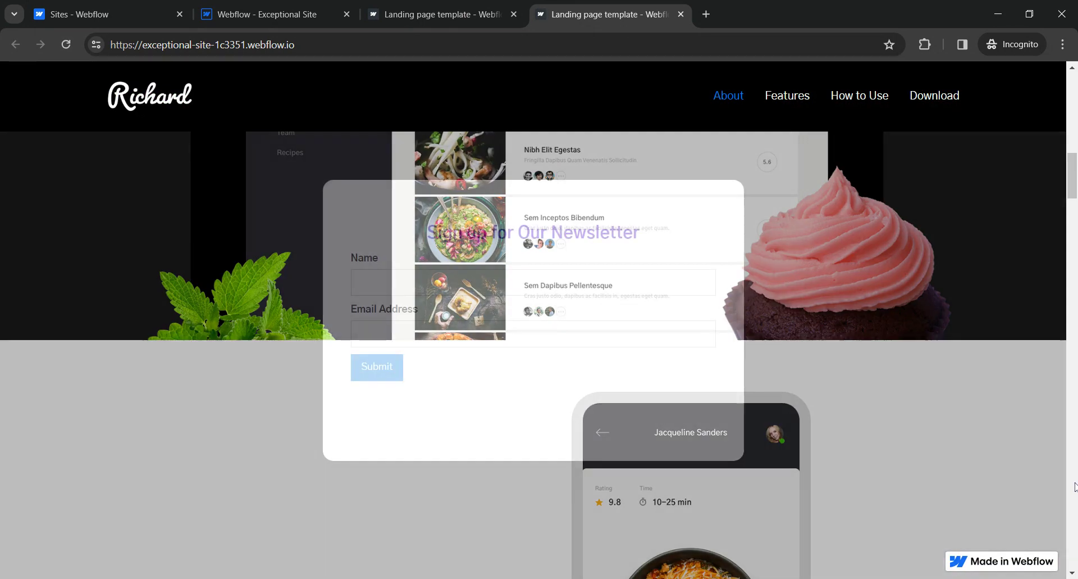
pyautogui.scroll(-7, 1075, 486)
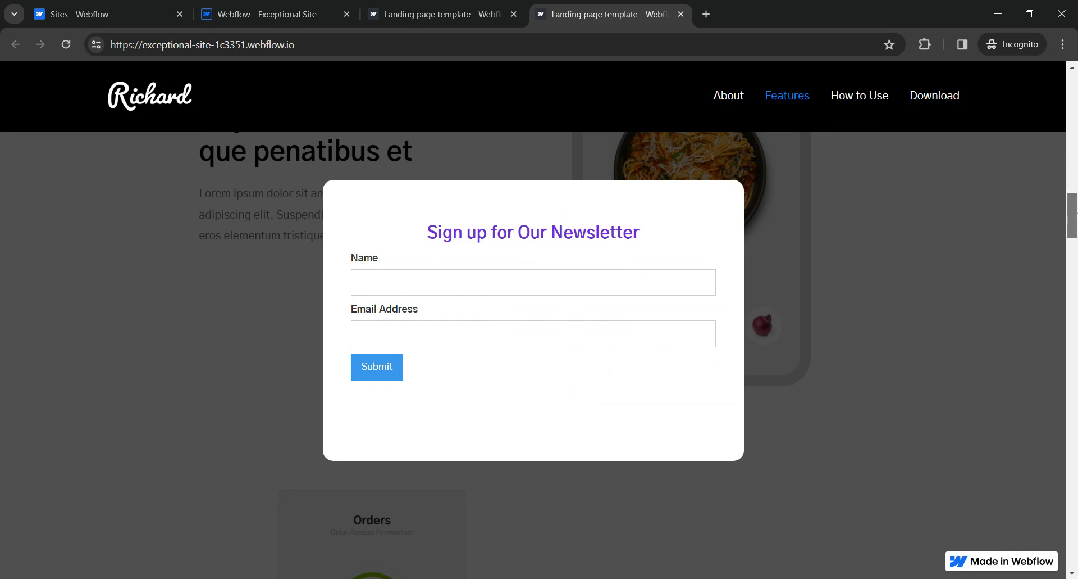
pyautogui.scroll(10, 1076, 216)
pyautogui.scroll(-4, 1076, 216)
pyautogui.scroll(1, 1075, 217)
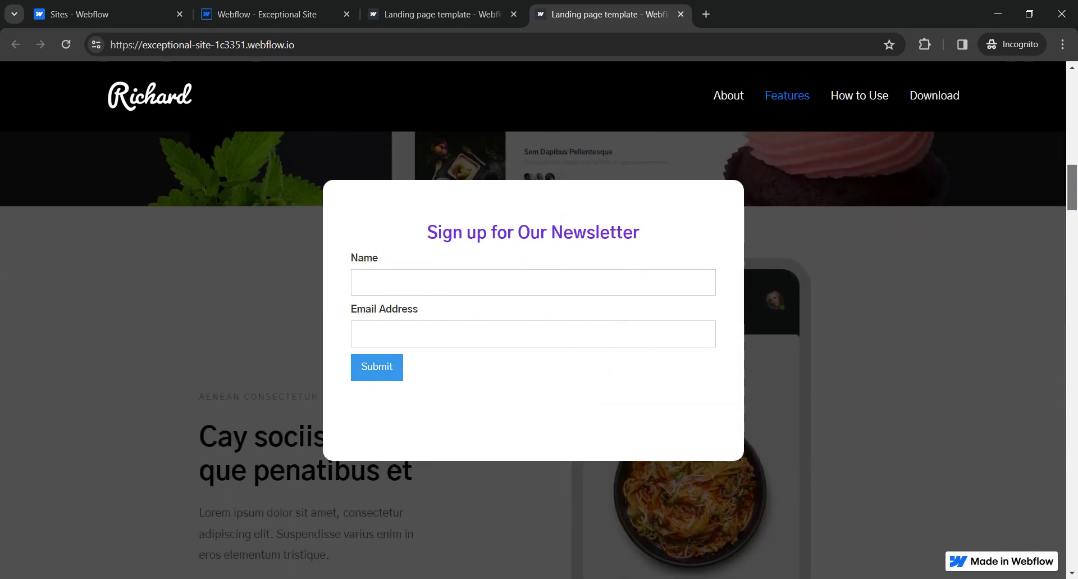
pyautogui.moveTo(1072, 187); pyautogui.dragTo(1074, 317)
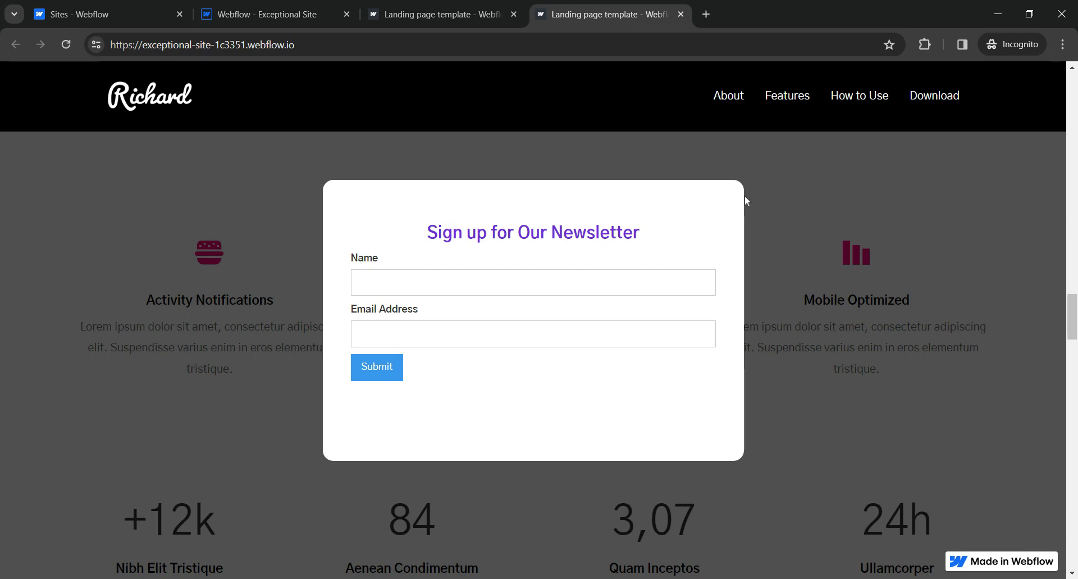
pyautogui.click(463, 6)
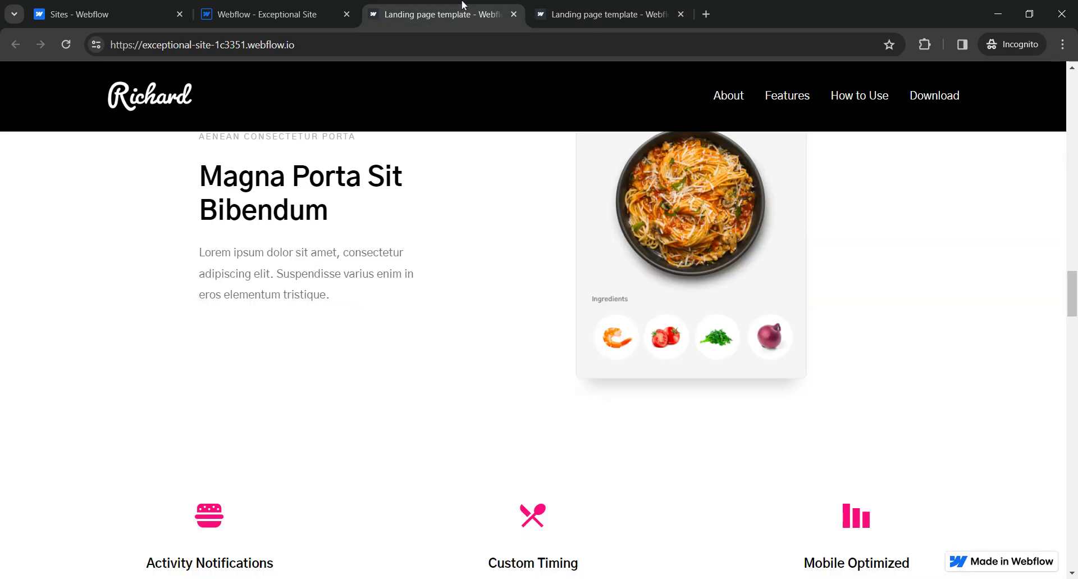
# Back in the Webflow Designer, dismiss the publish dialog and add a Div Block inside Div Block 14, above the newsletter heading
pyautogui.click(272, 17)
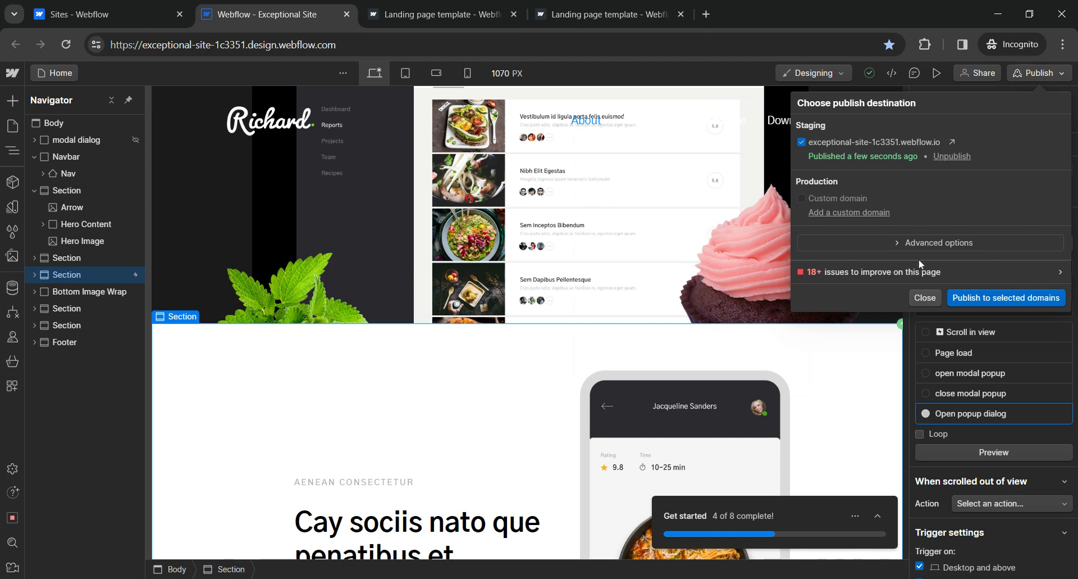
pyautogui.click(919, 297)
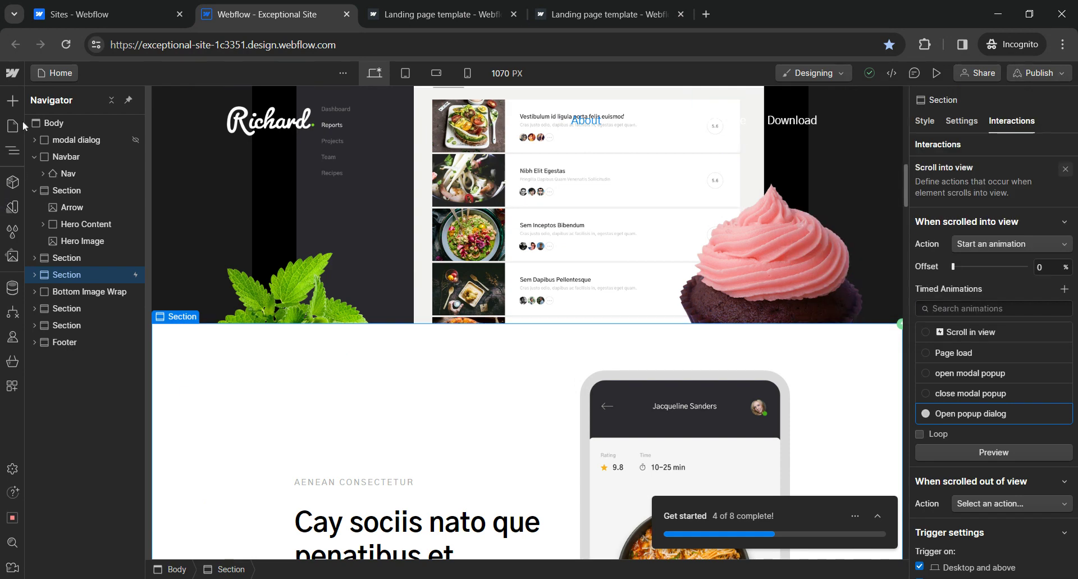
pyautogui.click(10, 106)
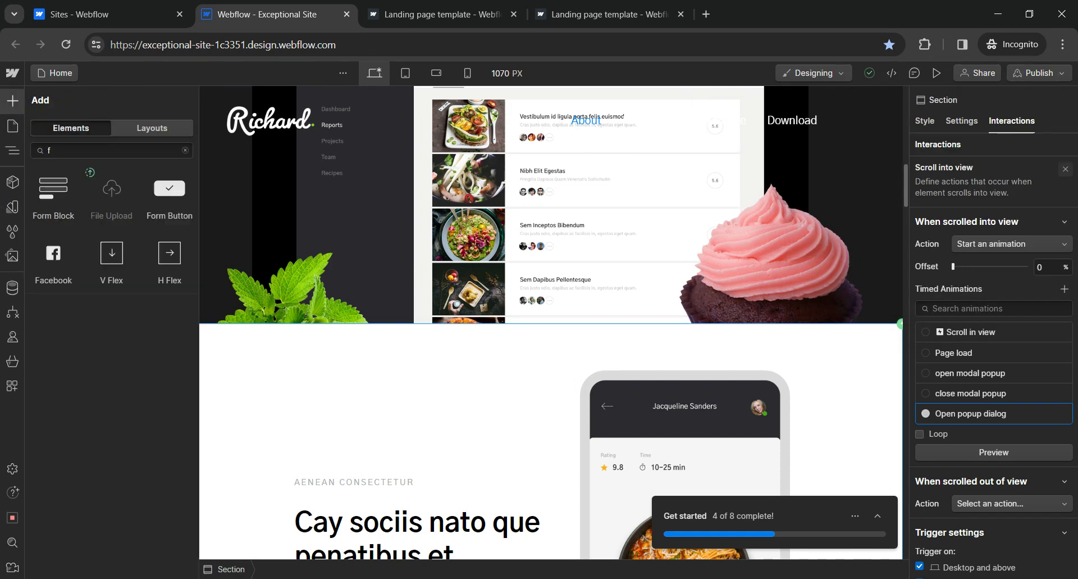
pyautogui.click(112, 150)
pyautogui.press('BackSpace')
pyautogui.write('v')
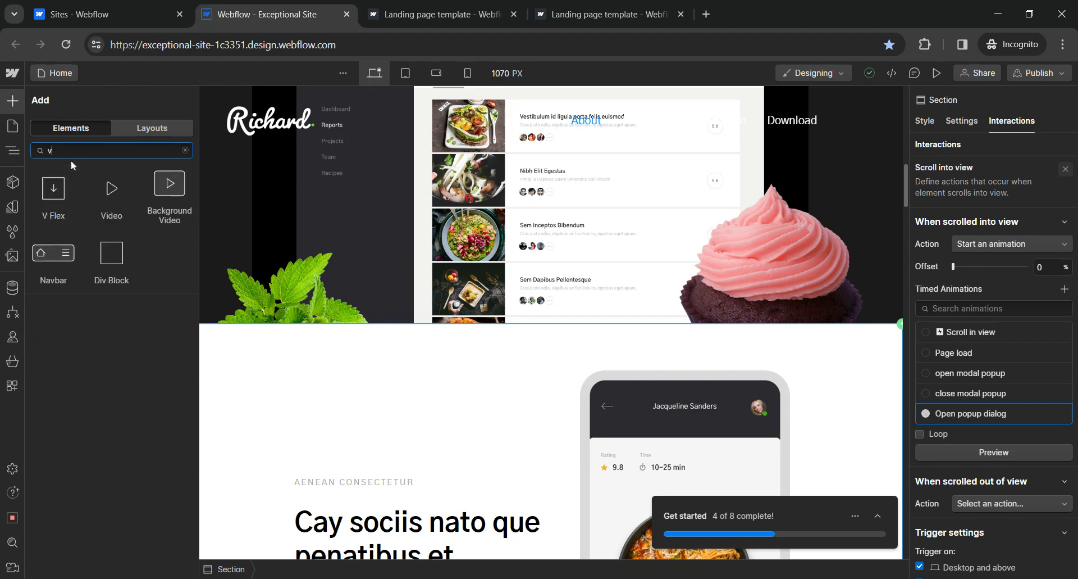
pyautogui.press('BackSpace')
pyautogui.write('div')
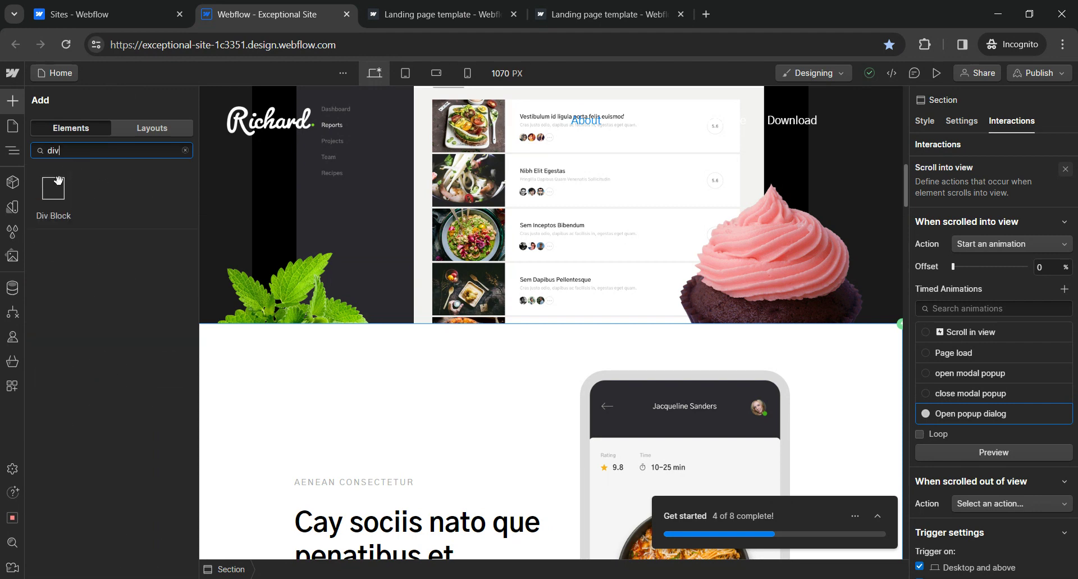
pyautogui.moveTo(54, 188); pyautogui.dragTo(104, 186)
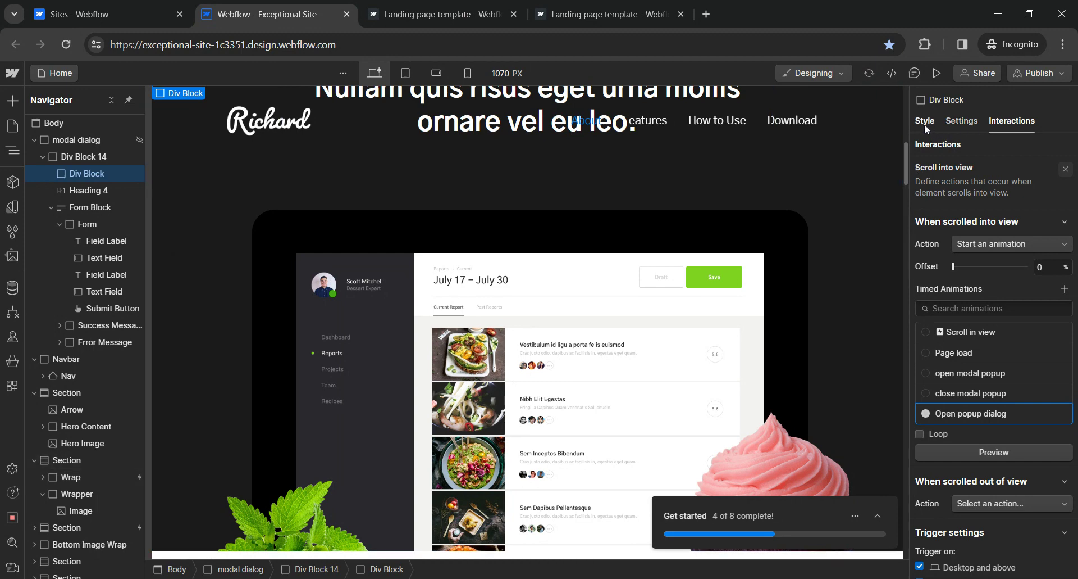
# Set the modal dialog's display to Block so it can be edited on the canvas
pyautogui.click(88, 141)
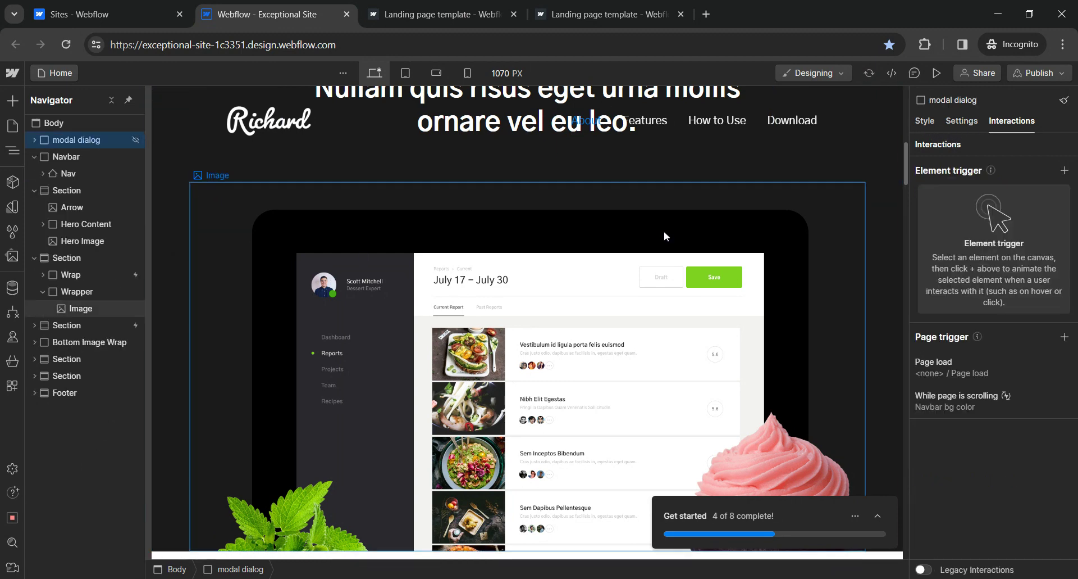
pyautogui.click(926, 121)
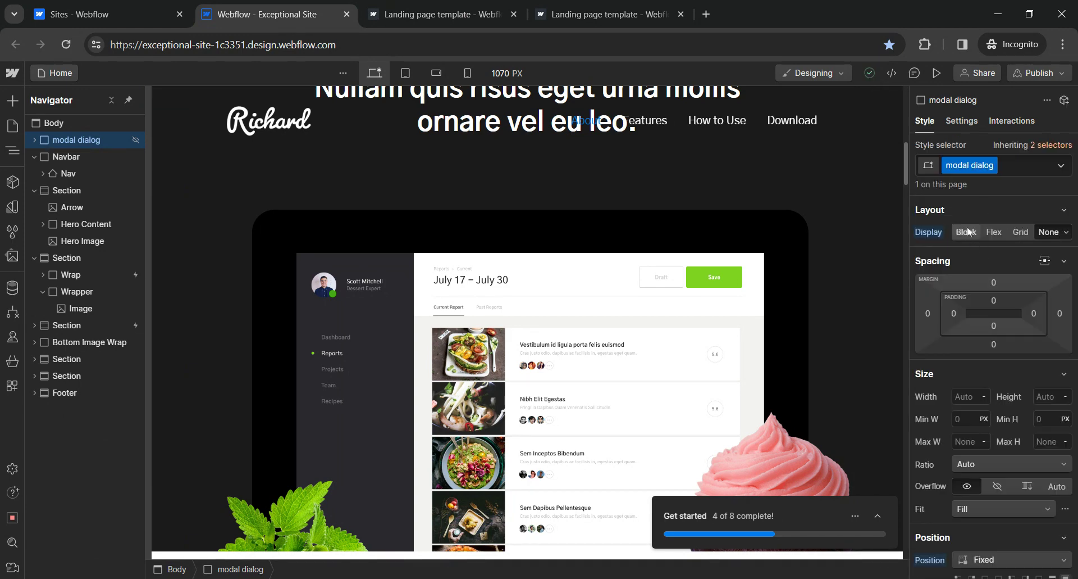
pyautogui.click(967, 232)
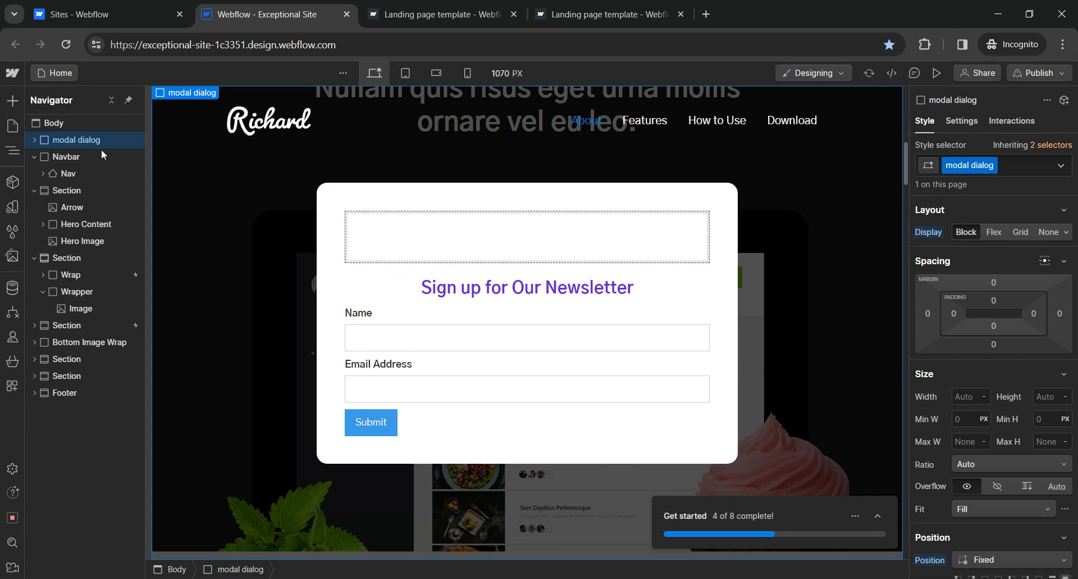
# Position the empty div block above the newsletter heading as Absolute, anchored to the top-right corner of its parent
pyautogui.click(455, 257)
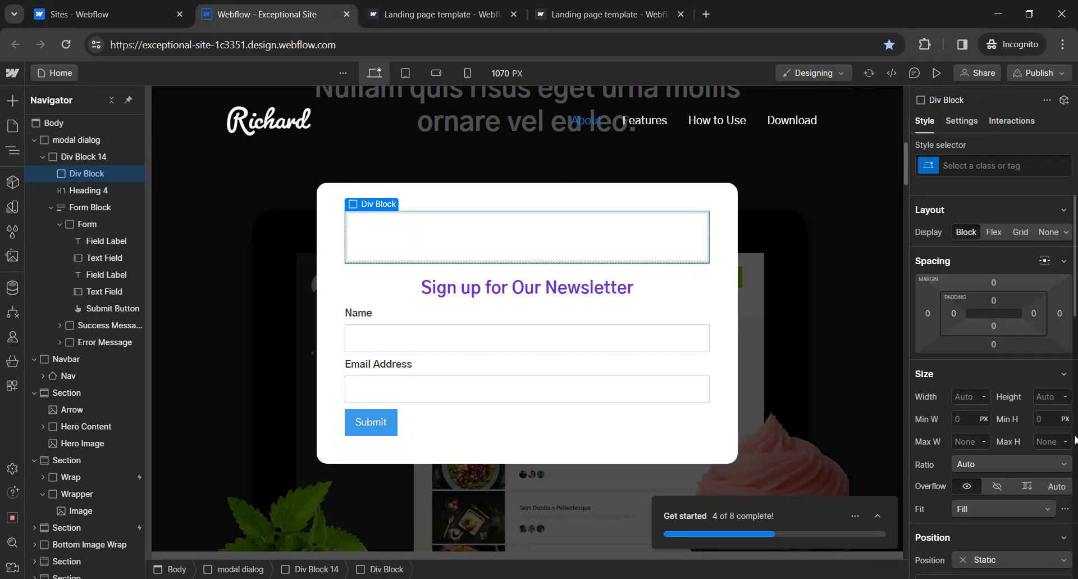
pyautogui.scroll(-6, 1076, 440)
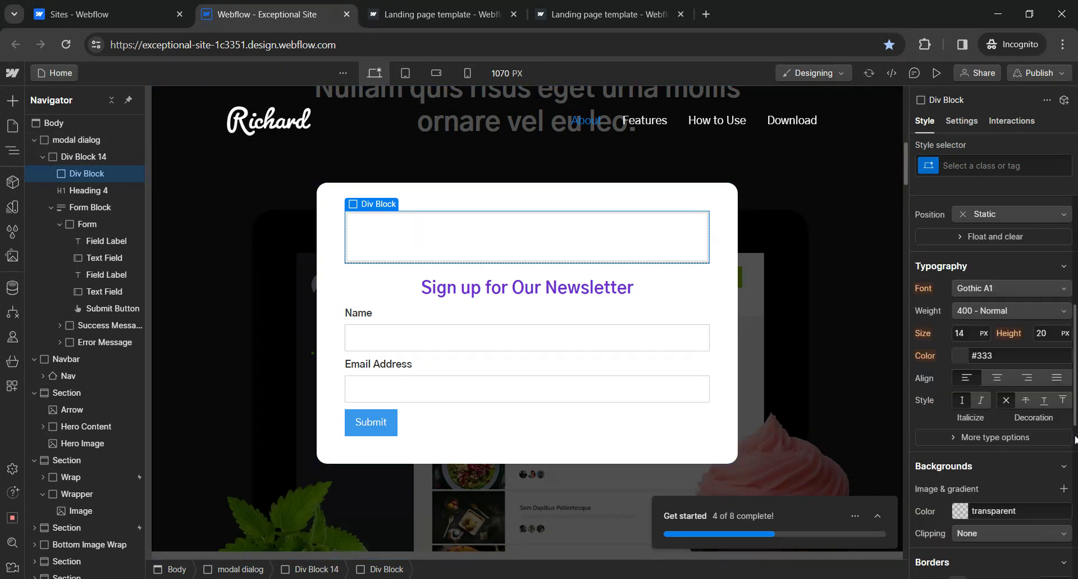
pyautogui.click(987, 223)
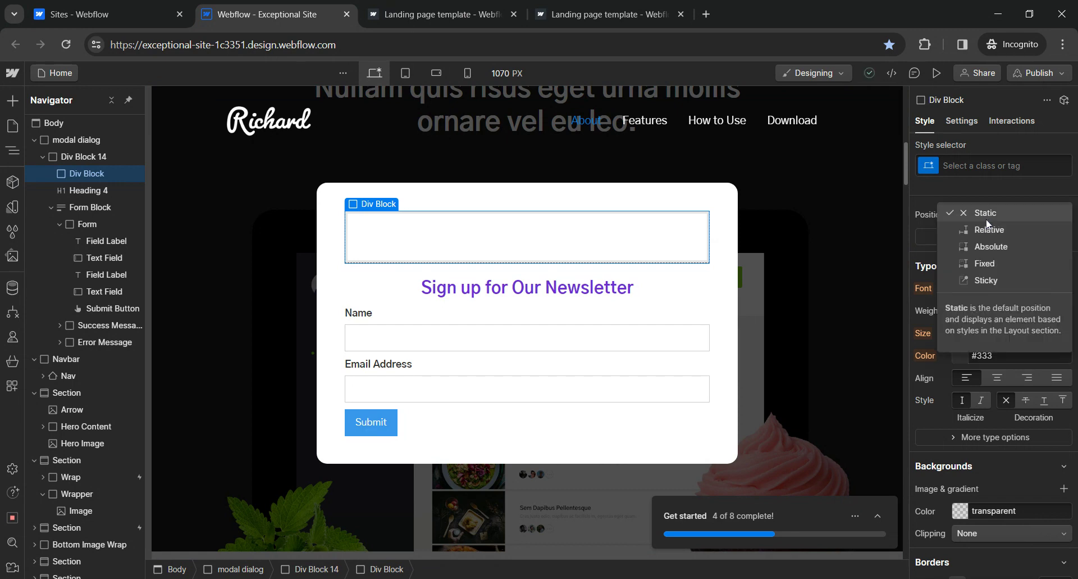
pyautogui.click(994, 247)
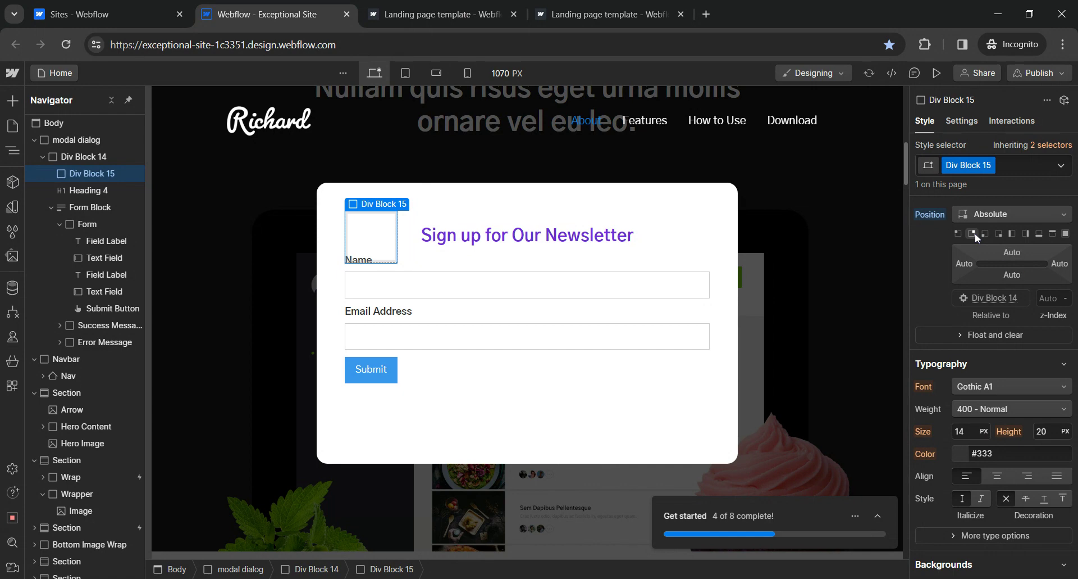
pyautogui.click(972, 234)
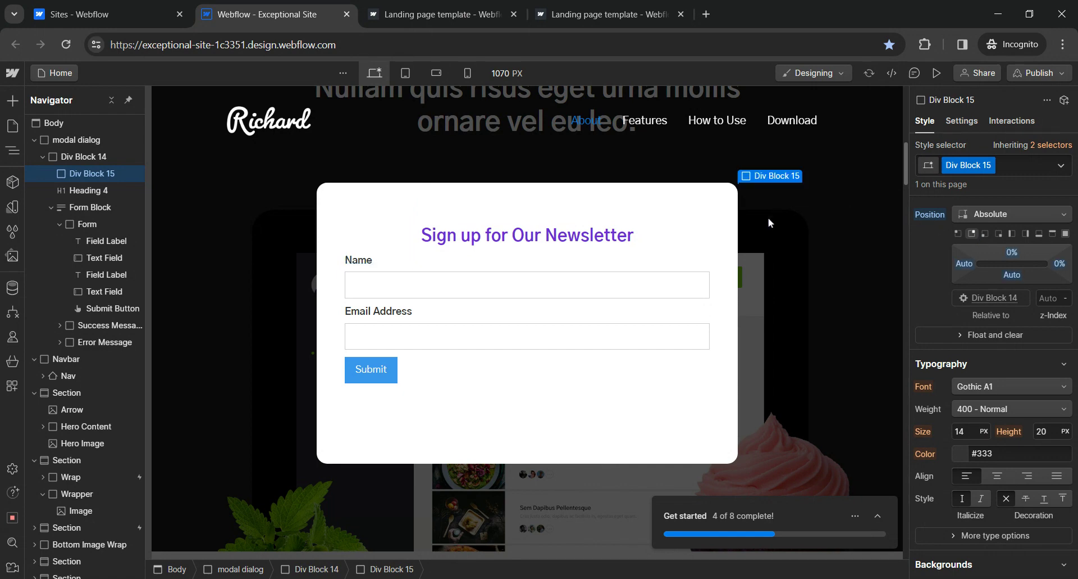
# Set the corner div block's padding to 12 px on all four sides
pyautogui.scroll(5, 989, 269)
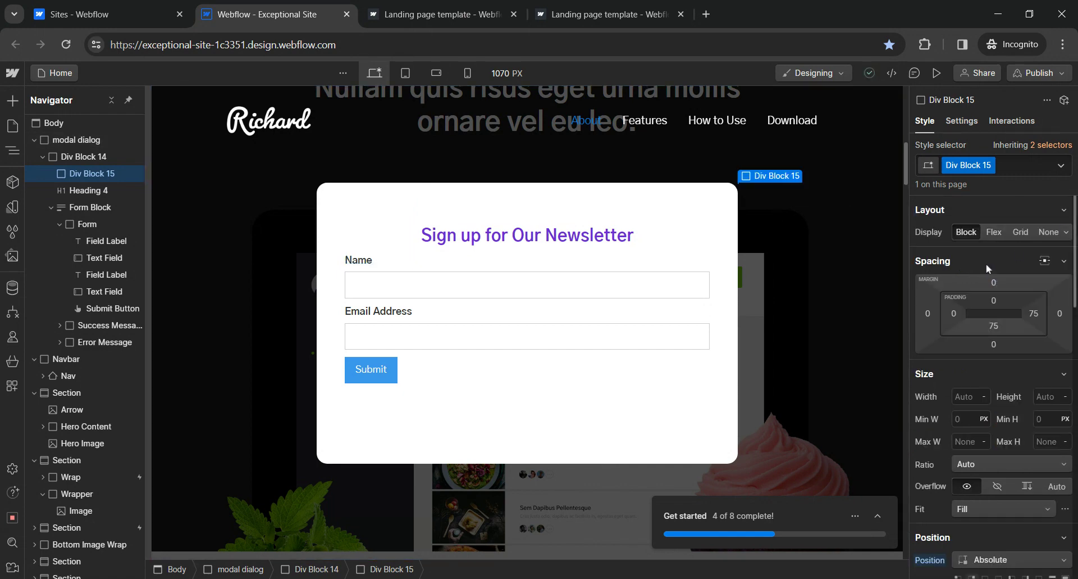
pyautogui.click(955, 313)
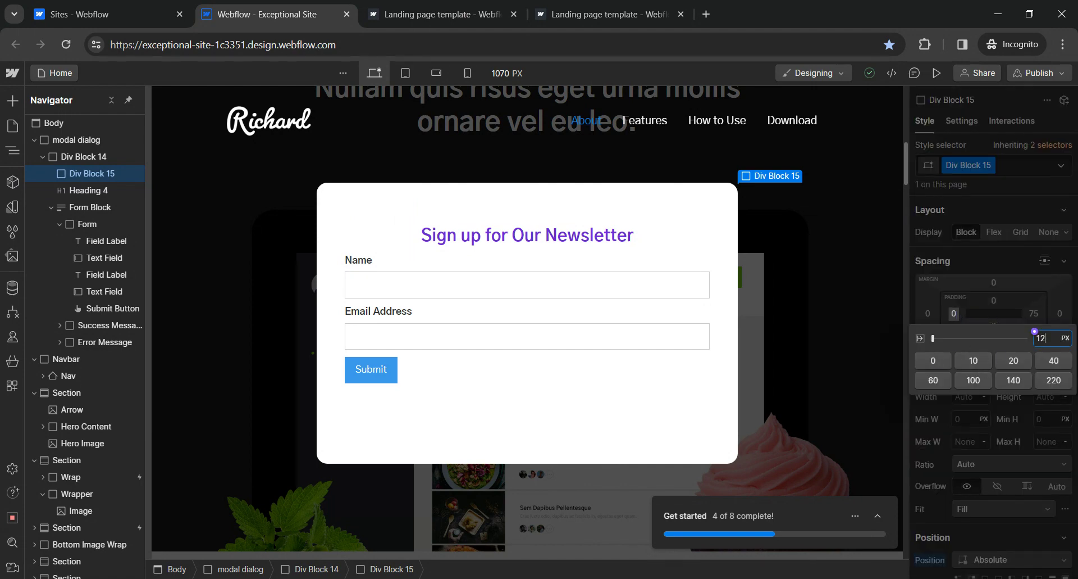
pyautogui.write('12')
pyautogui.press('Return')
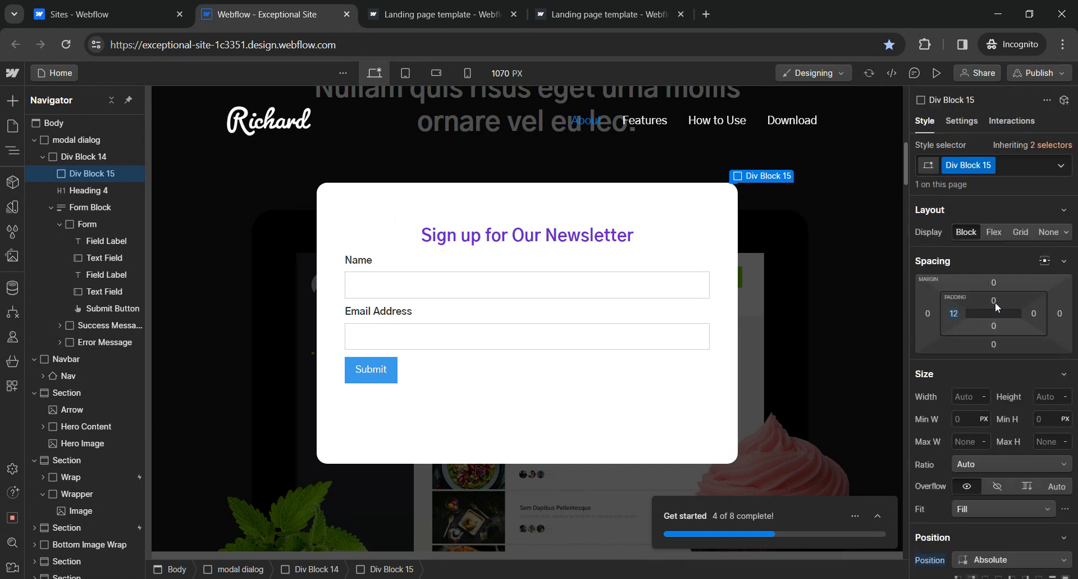
pyautogui.click(997, 307)
pyautogui.write('12')
pyautogui.press('Return')
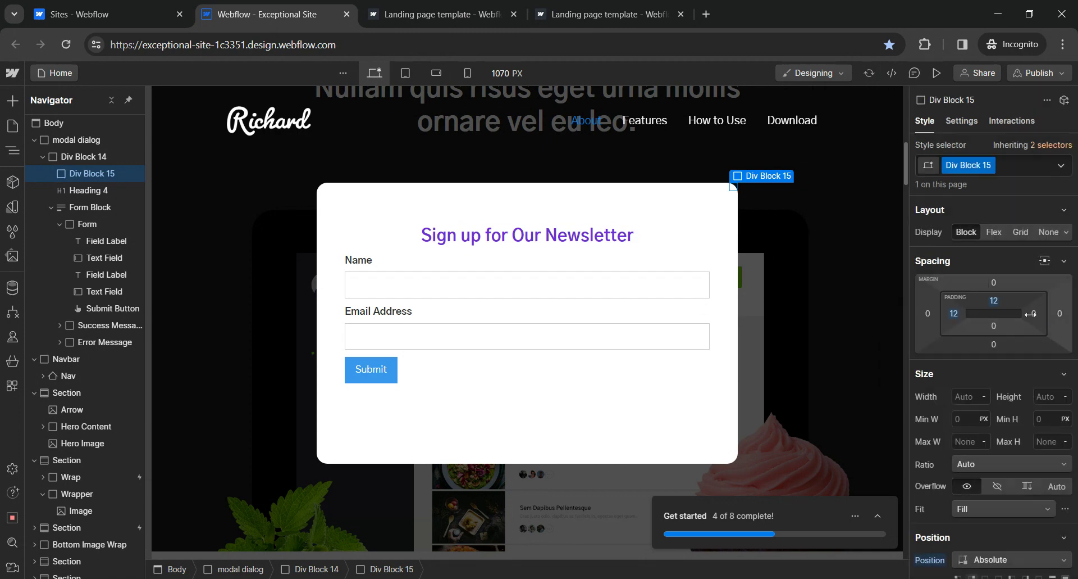
pyautogui.click(1034, 312)
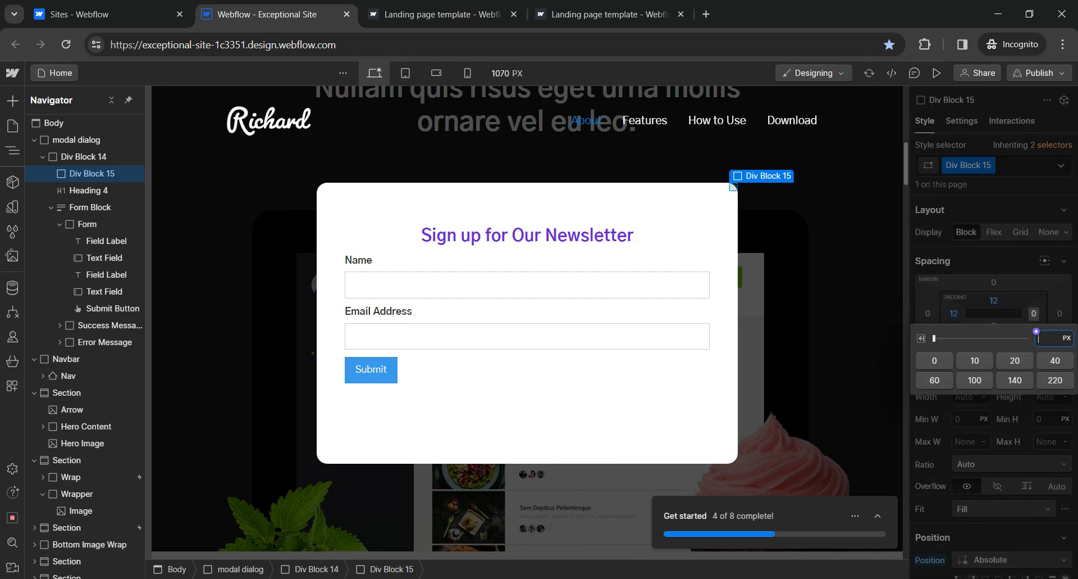
pyautogui.write('12')
pyautogui.press('Escape')
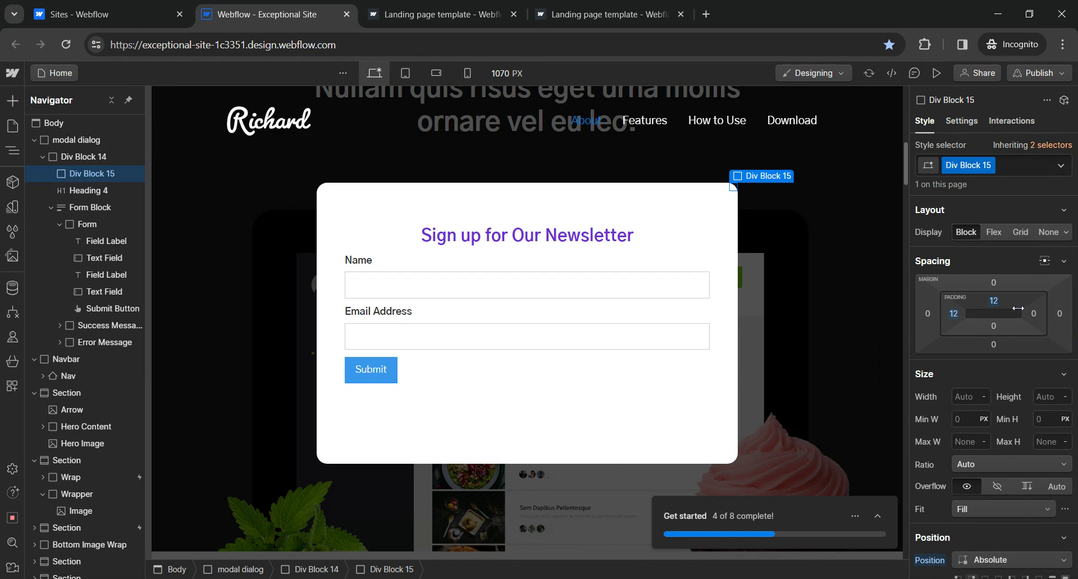
pyautogui.click(997, 327)
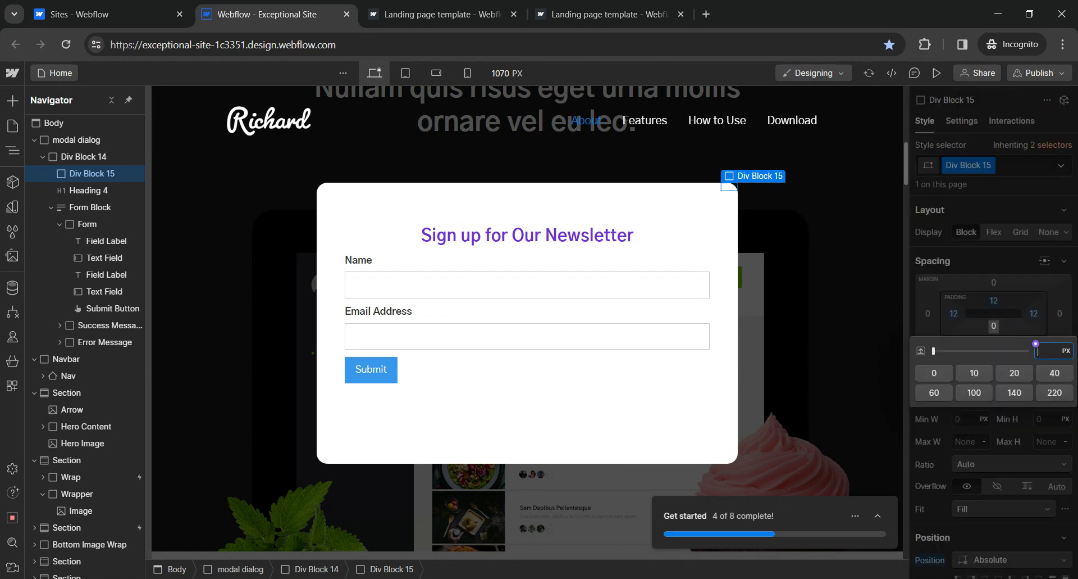
pyautogui.write('12')
pyautogui.press('Return')
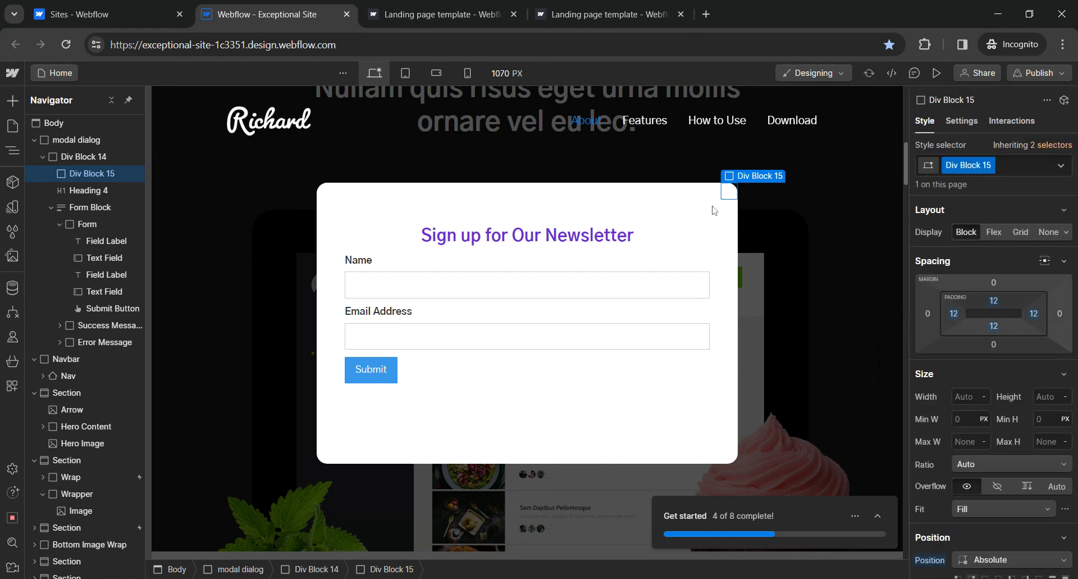
# Add an Image element inside Div Block 15 and assign it the black X icon SVG from the assets
pyautogui.click(12, 101)
pyautogui.click(74, 150)
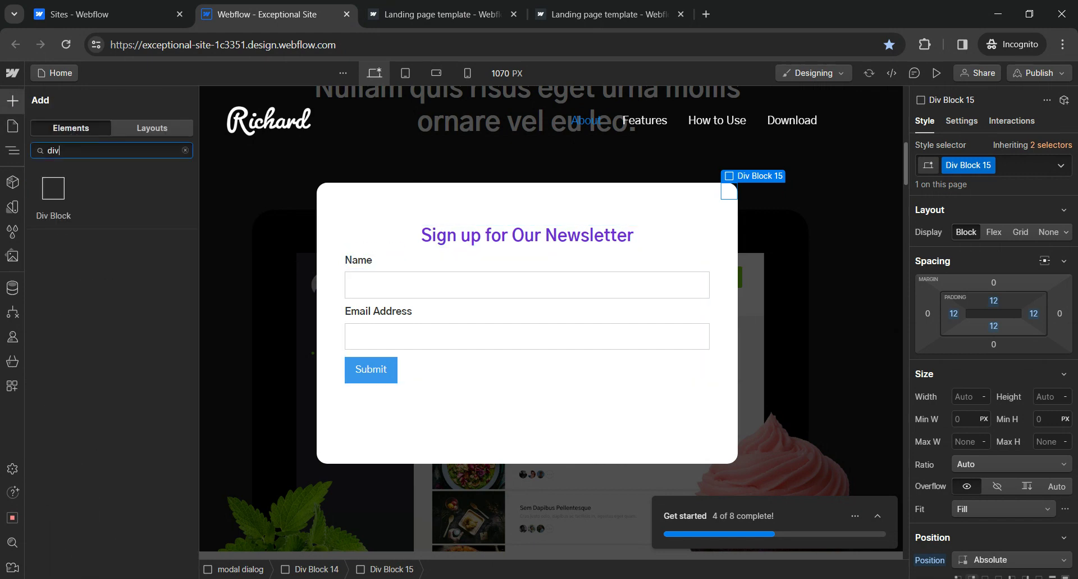
pyautogui.press('BackSpace')
pyautogui.press('BackSpace')
pyautogui.press('BackSpace')
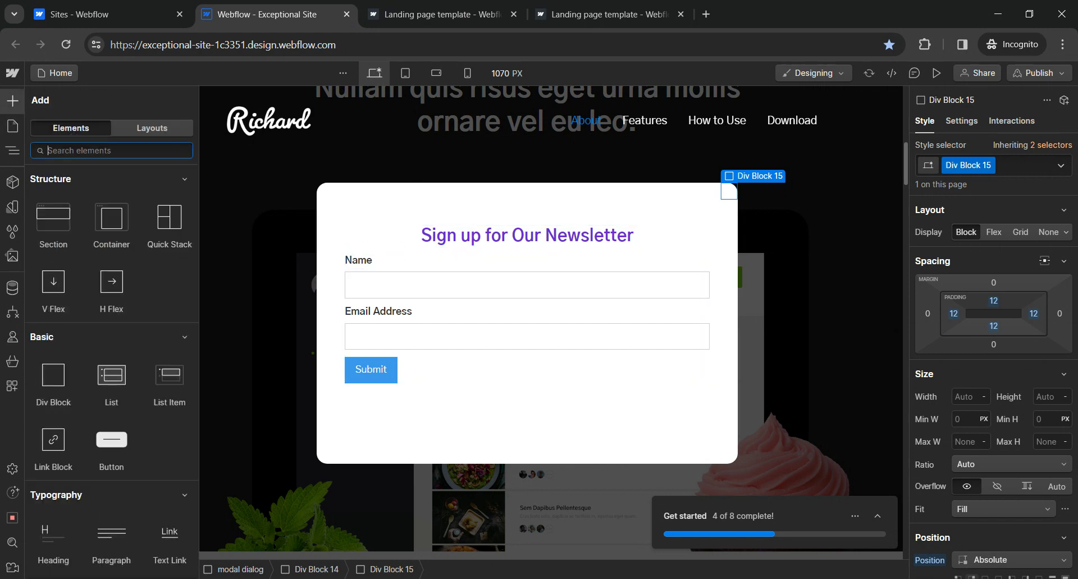
pyautogui.write('ig')
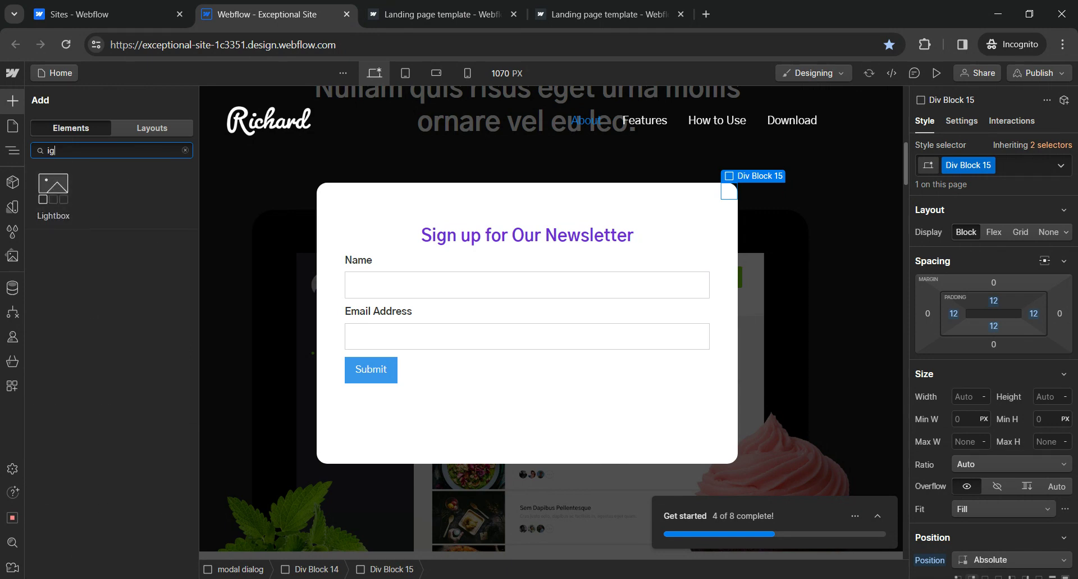
pyautogui.press('BackSpace')
pyautogui.write('m')
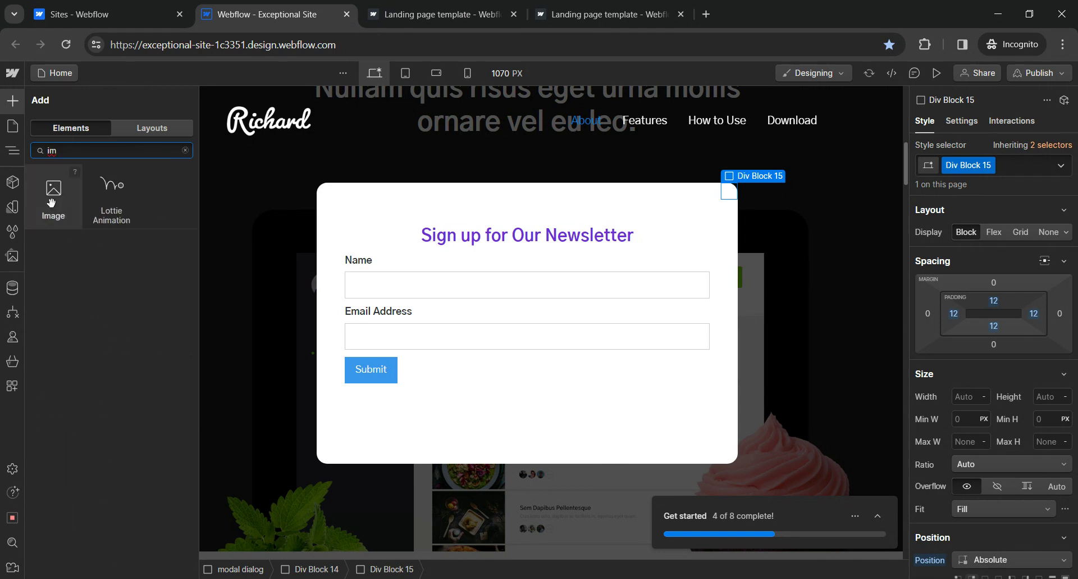
pyautogui.moveTo(53, 203); pyautogui.dragTo(119, 190)
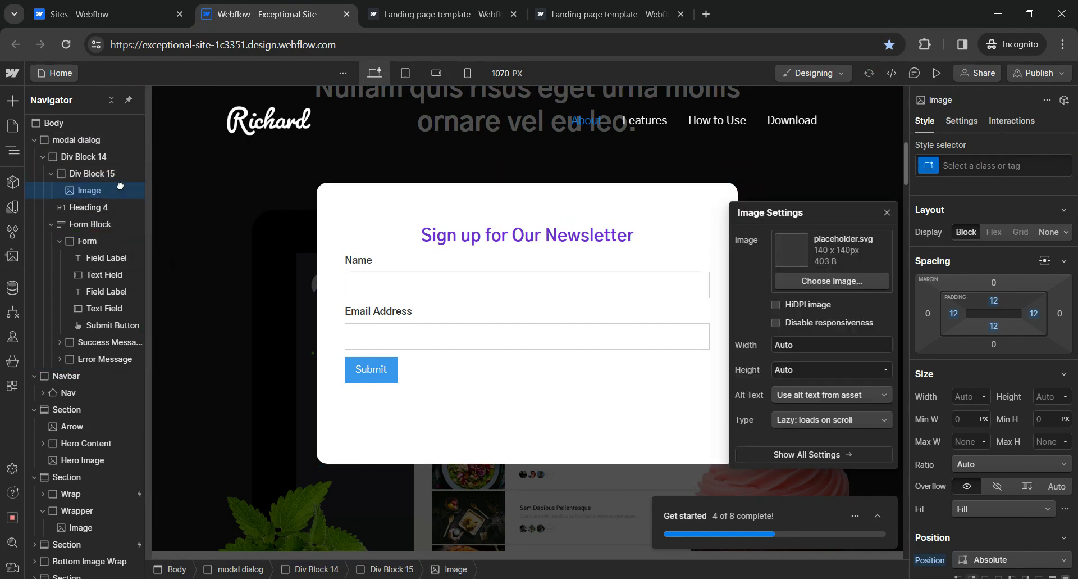
pyautogui.click(832, 285)
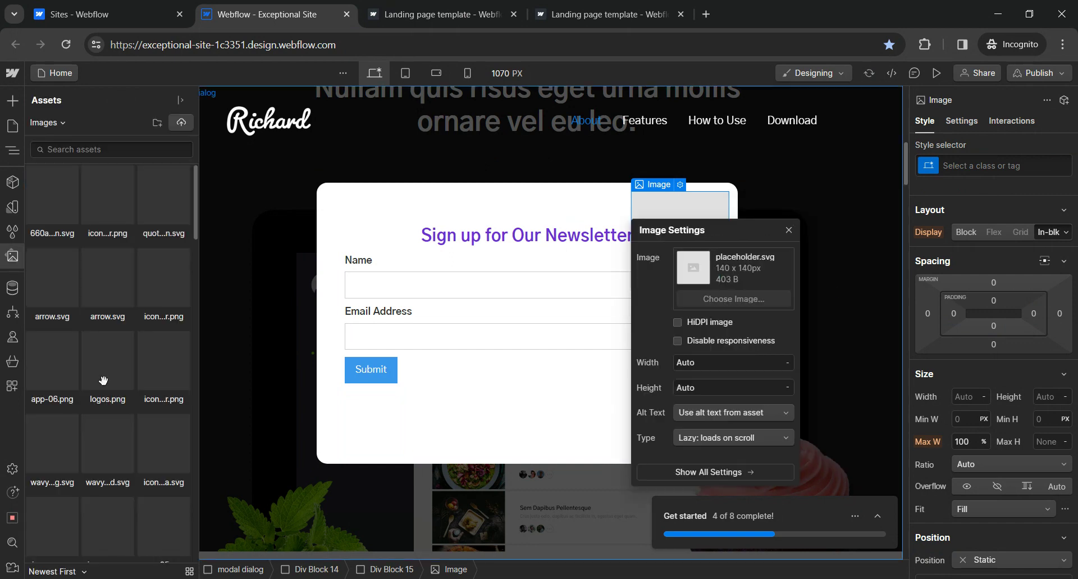
pyautogui.click(46, 209)
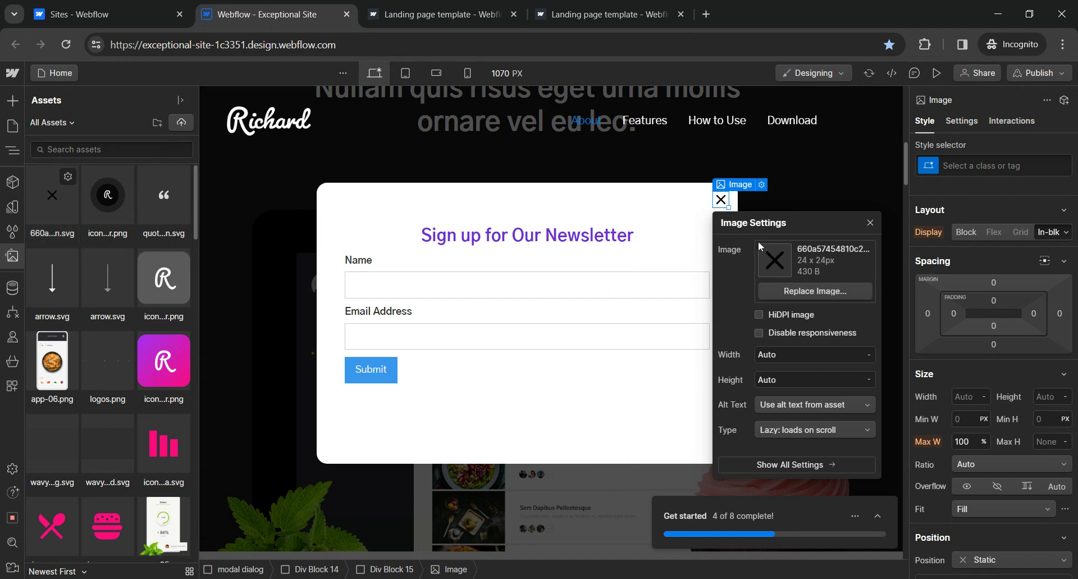
# Set the cursor of Div Block 15, the close icon's wrapper, to pointer
pyautogui.click(870, 223)
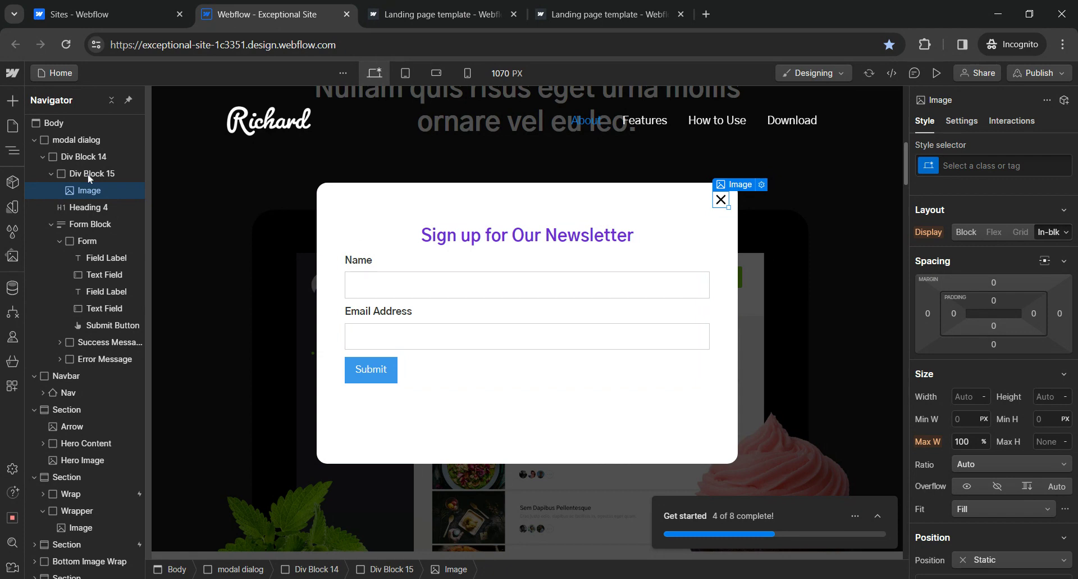
pyautogui.scroll(-6, 995, 337)
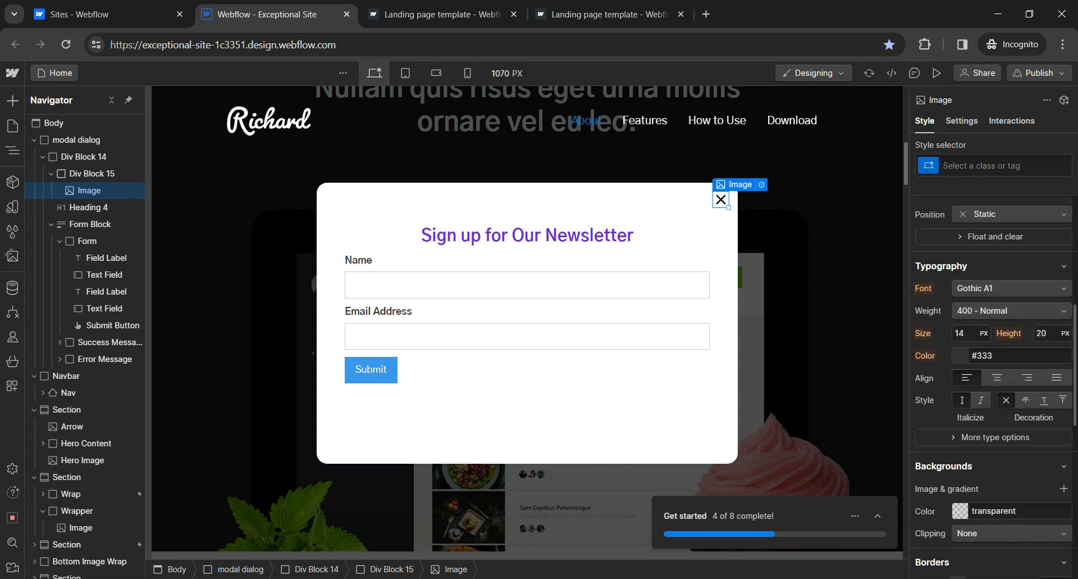
pyautogui.click(97, 175)
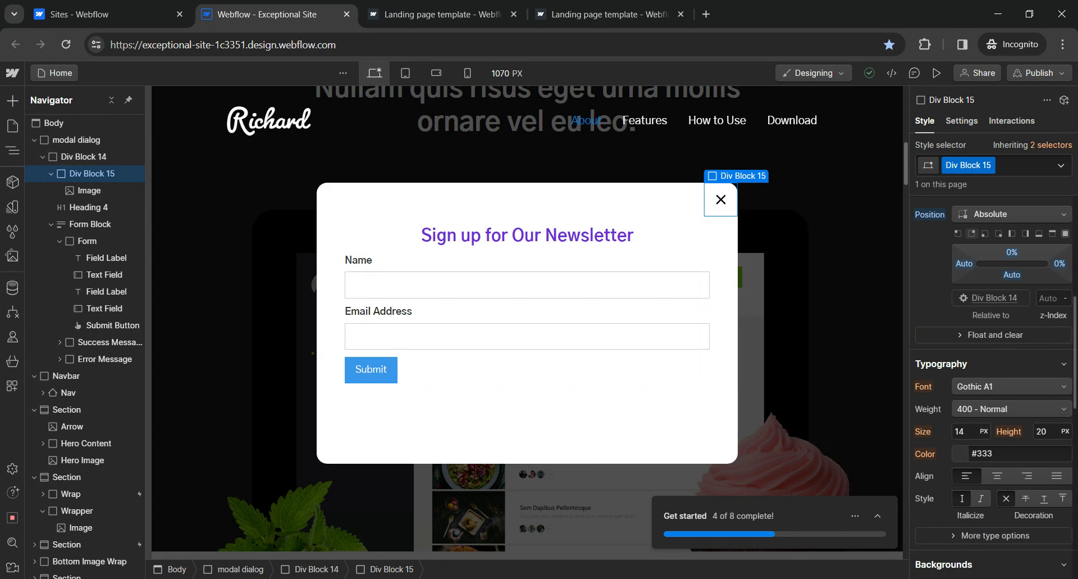
pyautogui.scroll(-6, 1077, 544)
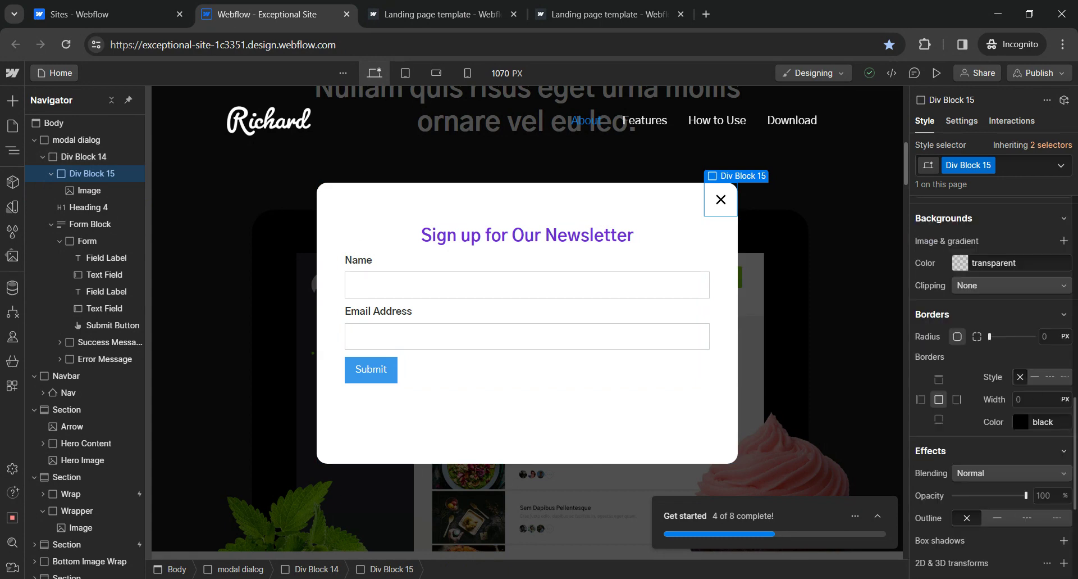
pyautogui.scroll(-4, 988, 460)
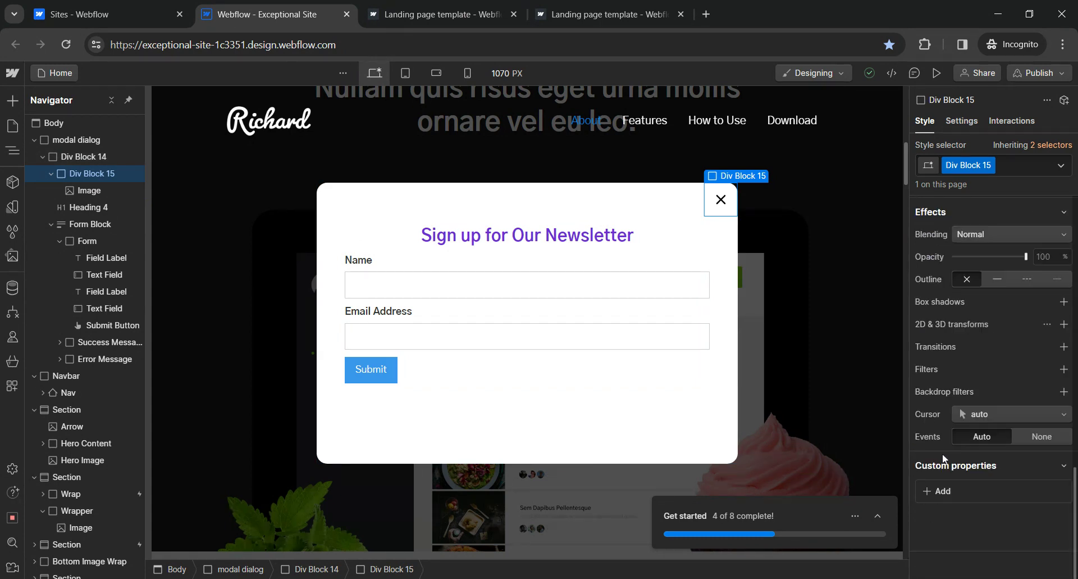
pyautogui.click(974, 421)
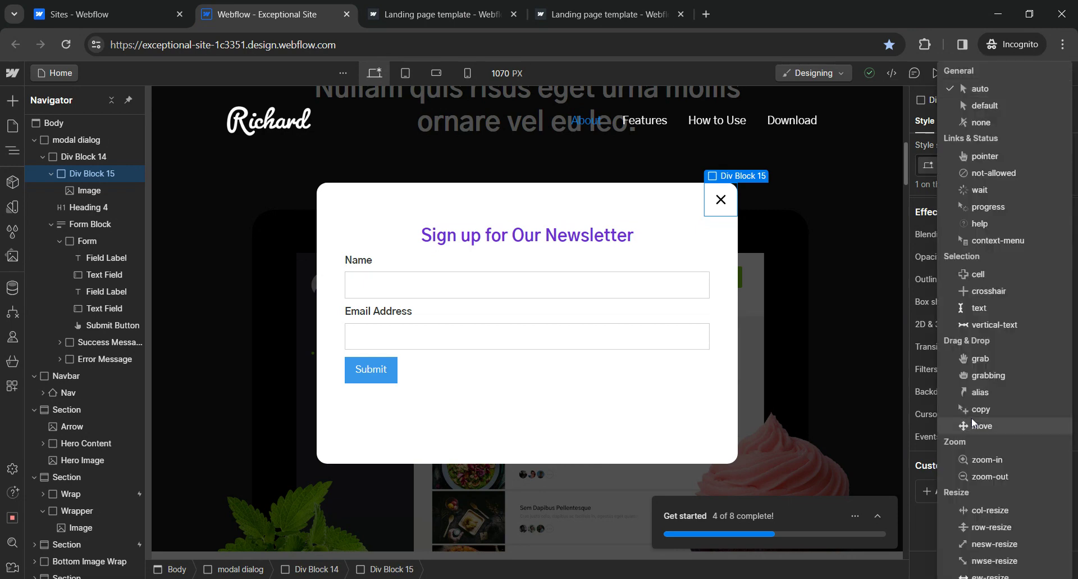
pyautogui.click(991, 162)
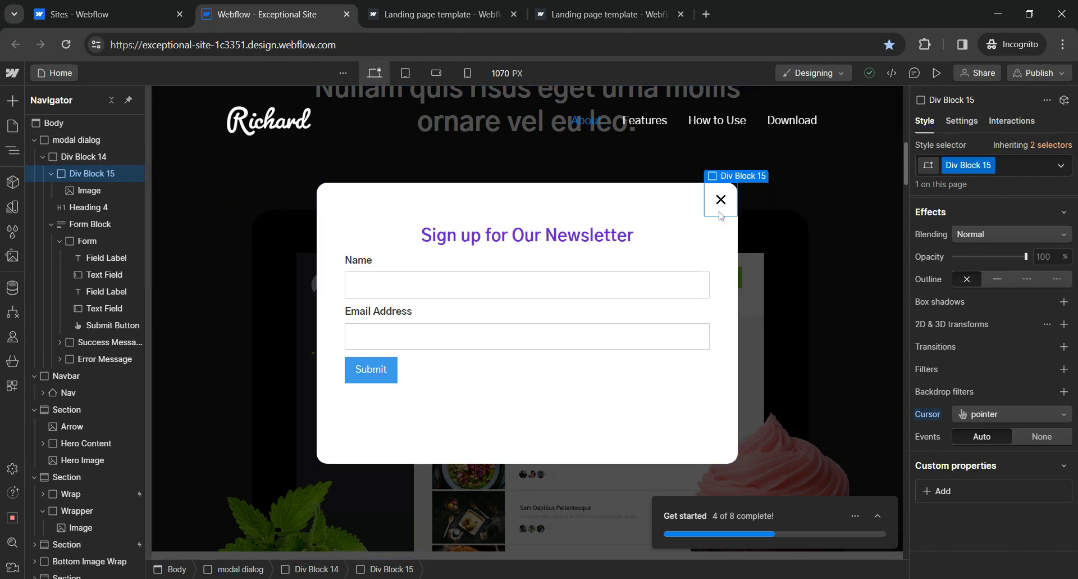
# Add a mouse click trigger to Div Block 15 whose first click starts a new timed animation named "close dialog"
pyautogui.click(51, 173)
pyautogui.click(1011, 122)
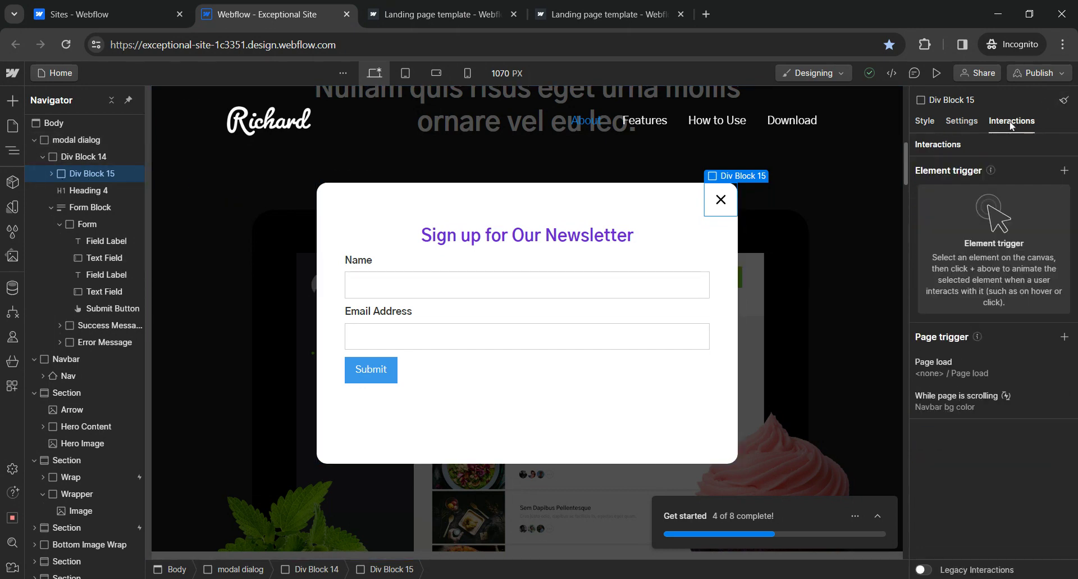
pyautogui.click(1063, 170)
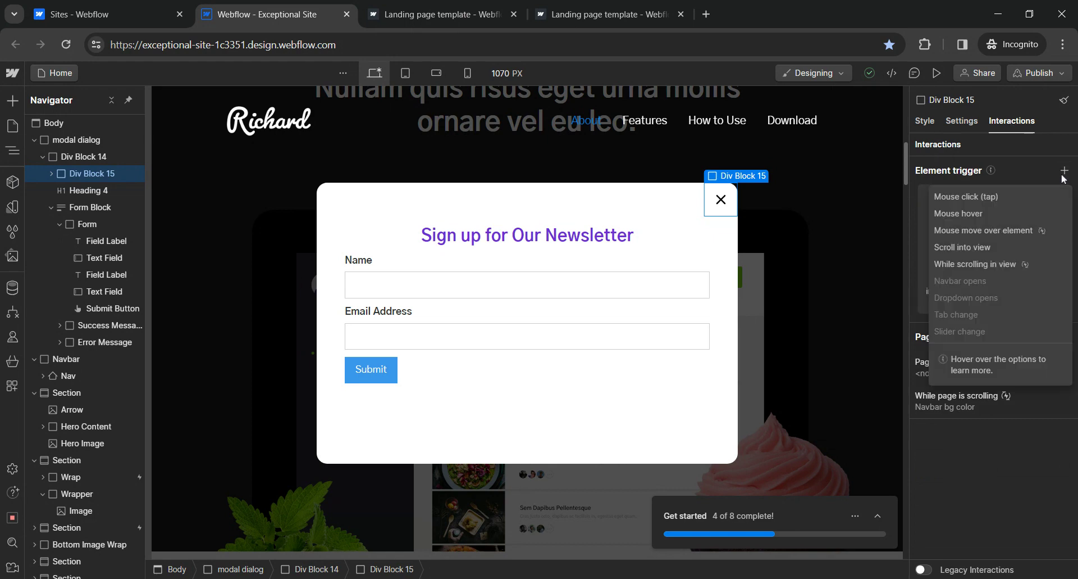
pyautogui.click(961, 198)
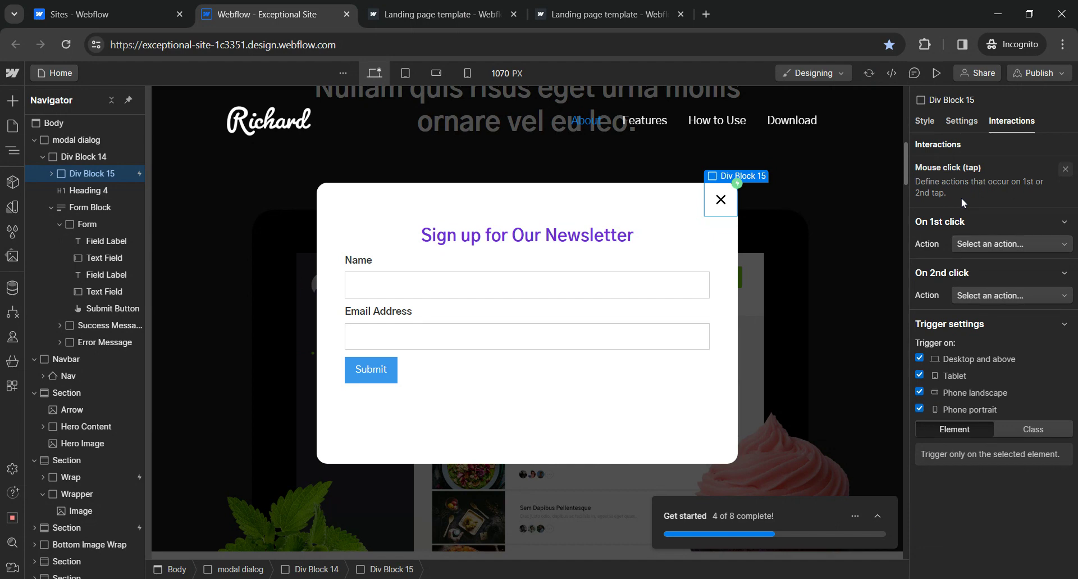
pyautogui.click(982, 244)
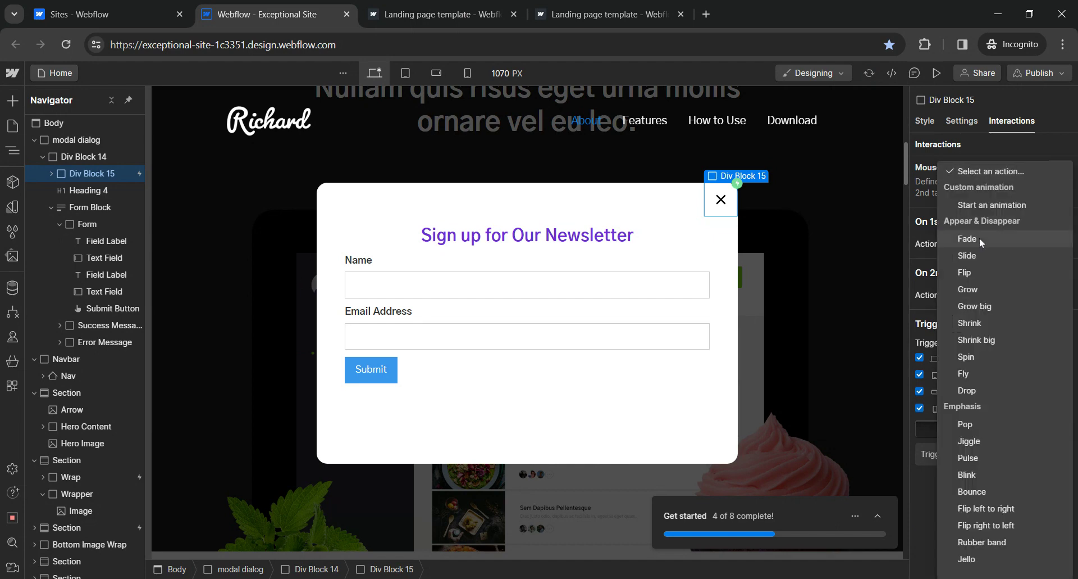
pyautogui.click(988, 205)
pyautogui.click(1064, 268)
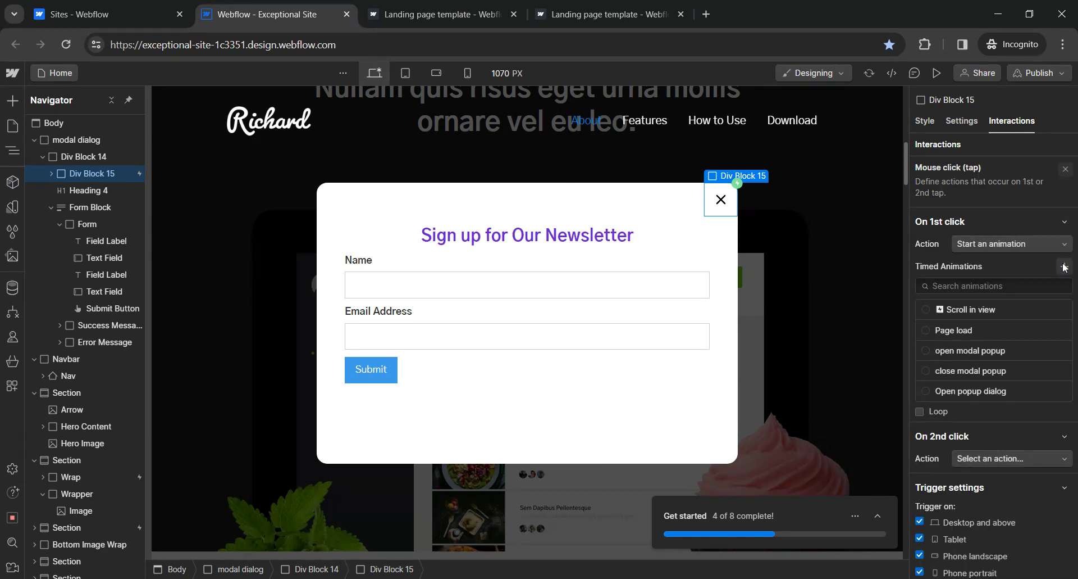
pyautogui.write('close dialog')
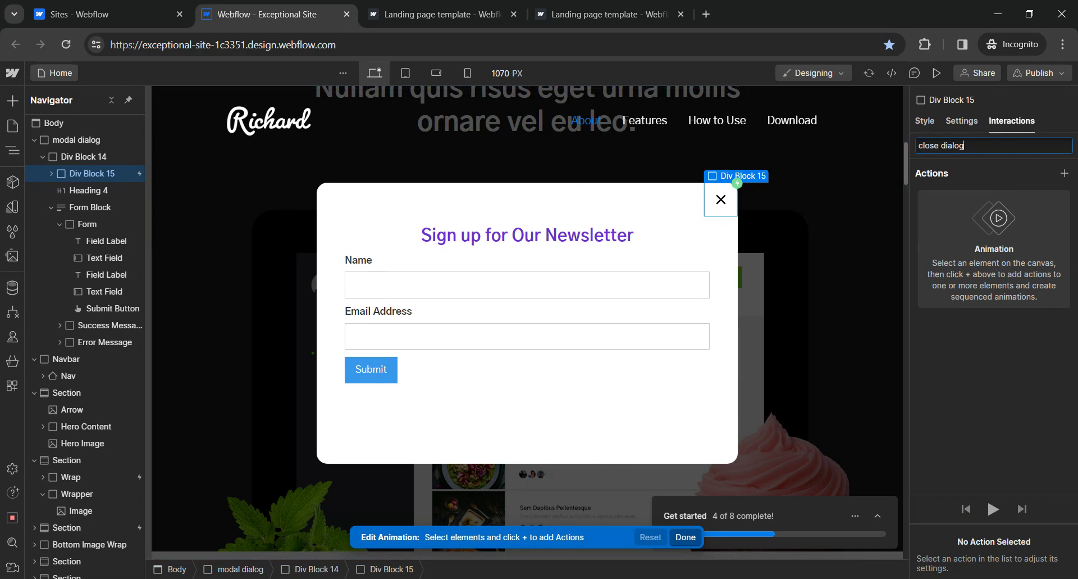
pyautogui.press('Return')
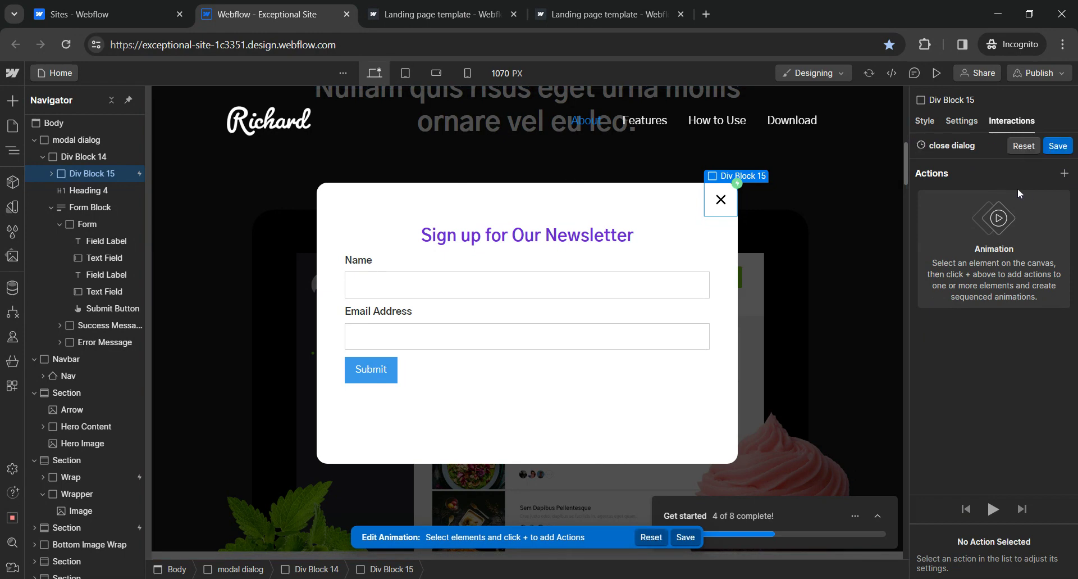
# Add an Opacity action for the modal dialog to the animation, set as initial state with 0% opacity
pyautogui.click(73, 138)
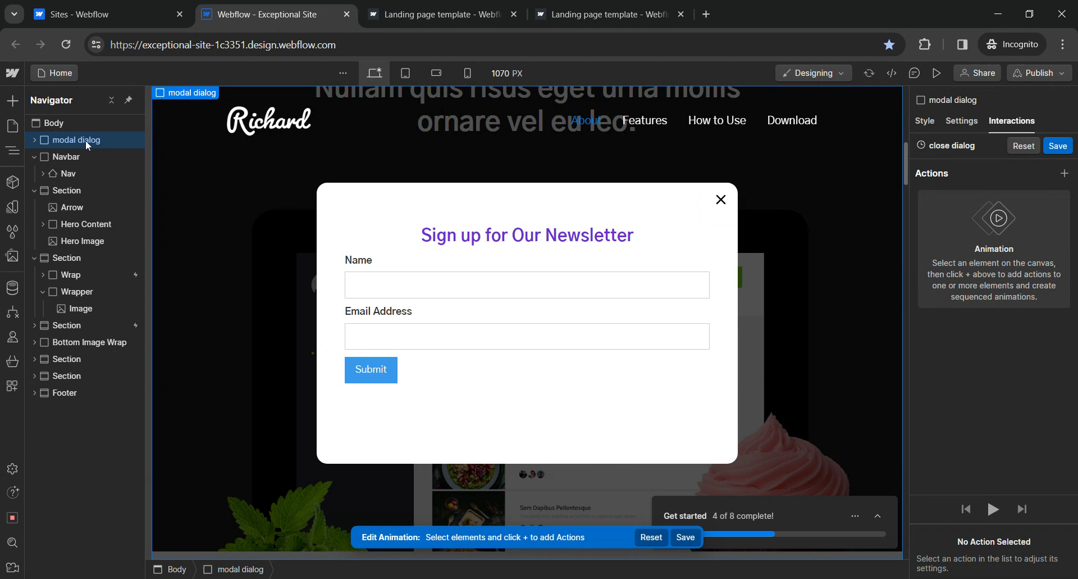
pyautogui.click(1064, 173)
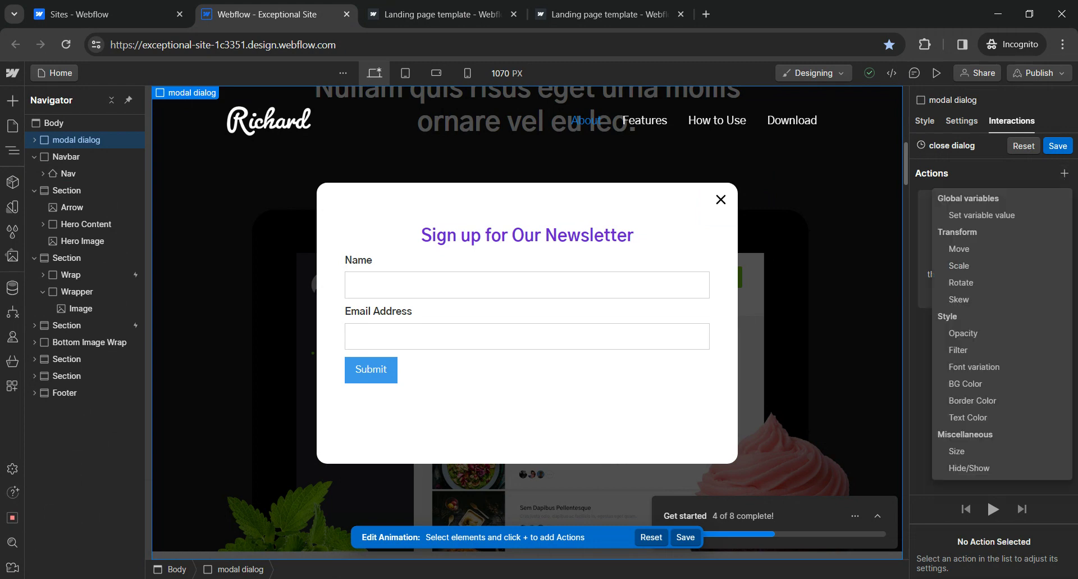
pyautogui.click(963, 333)
pyautogui.click(920, 494)
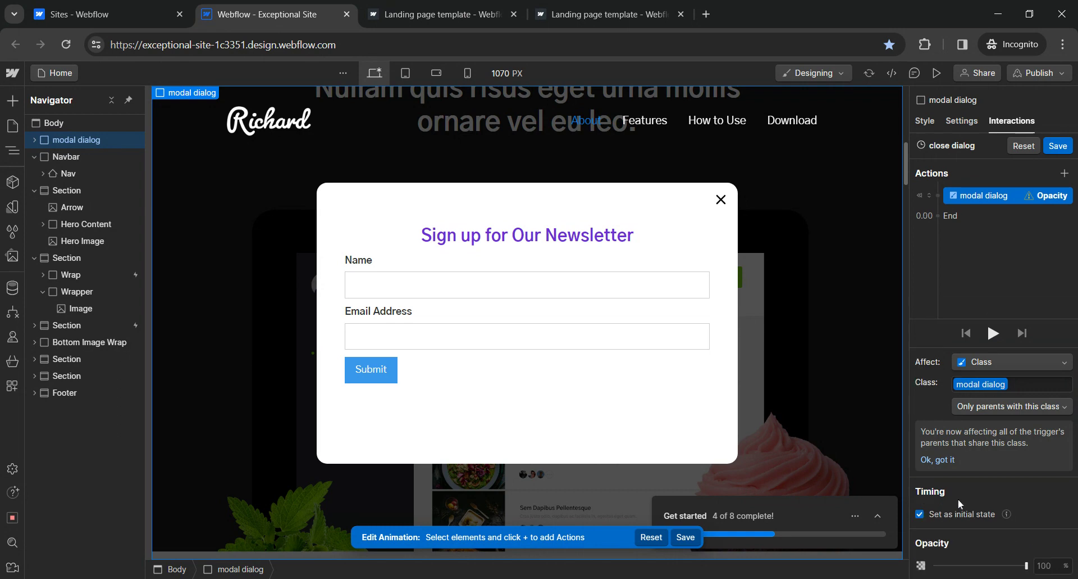
pyautogui.click(1038, 565)
pyautogui.press('Return')
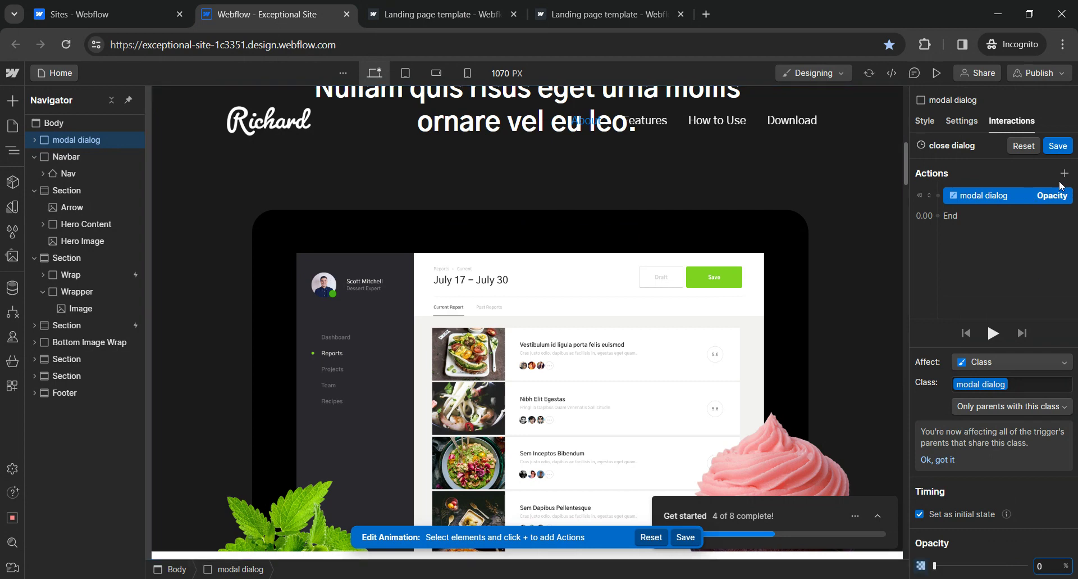
# Add a Hide/Show action with display None for the modal dialog, not as initial state, and save the close dialog animation
pyautogui.click(1065, 175)
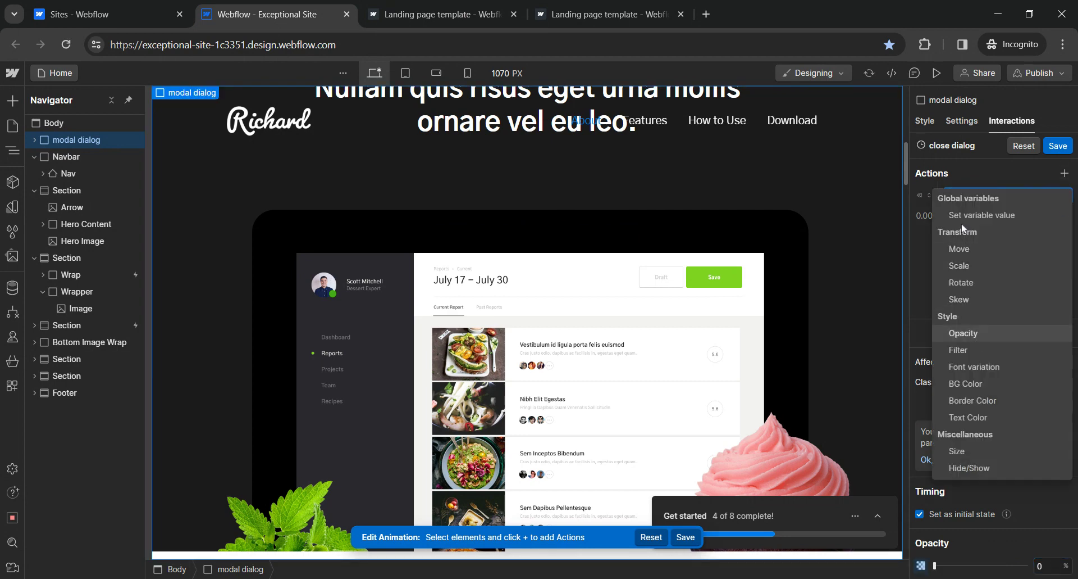
pyautogui.click(967, 469)
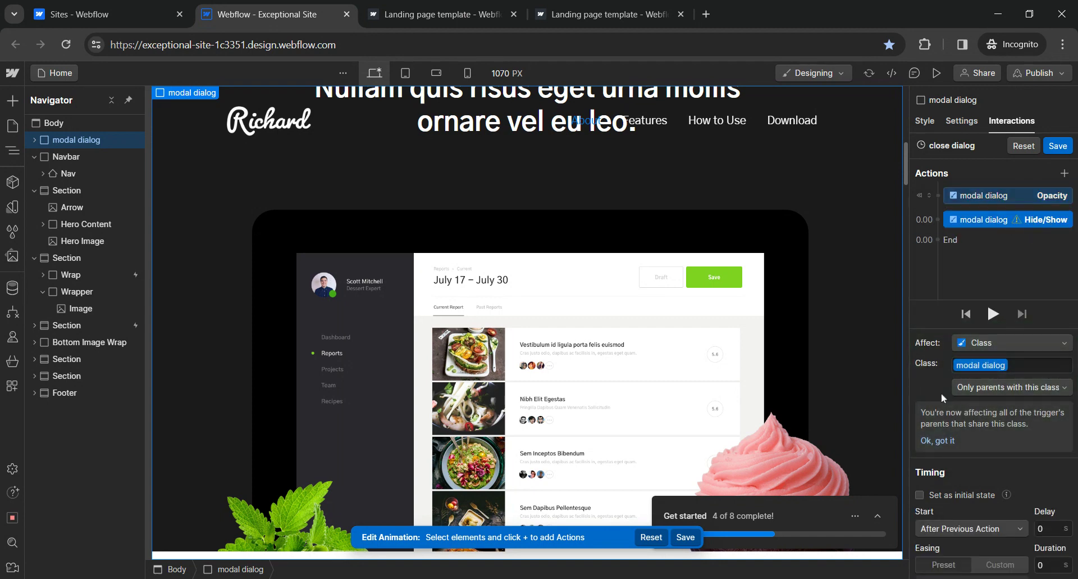
pyautogui.click(920, 495)
pyautogui.click(1055, 565)
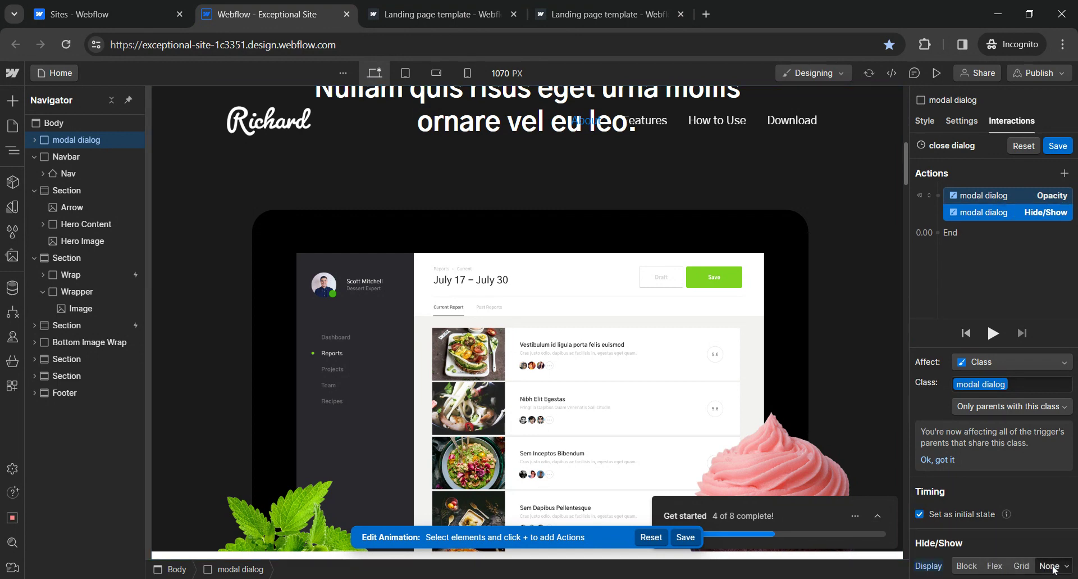
pyautogui.click(921, 514)
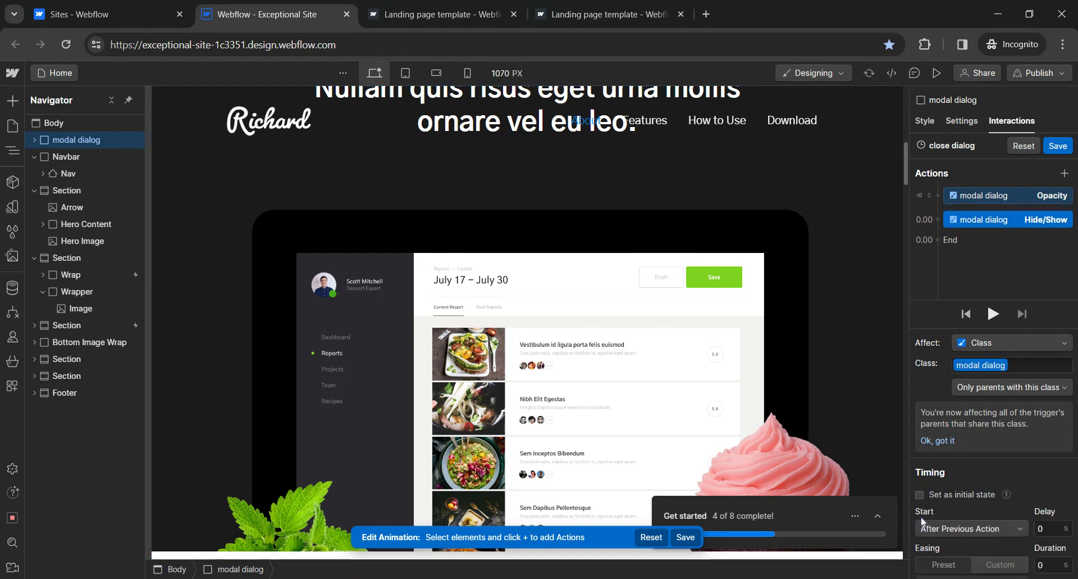
pyautogui.click(1058, 145)
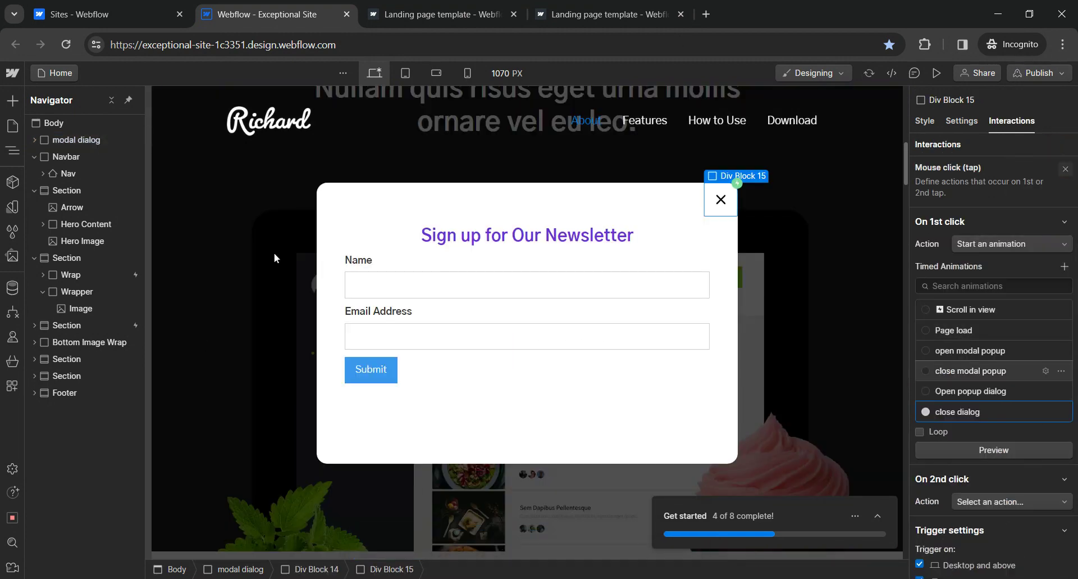
# Set the modal dialog's display style to None to hide it on the canvas
pyautogui.click(88, 139)
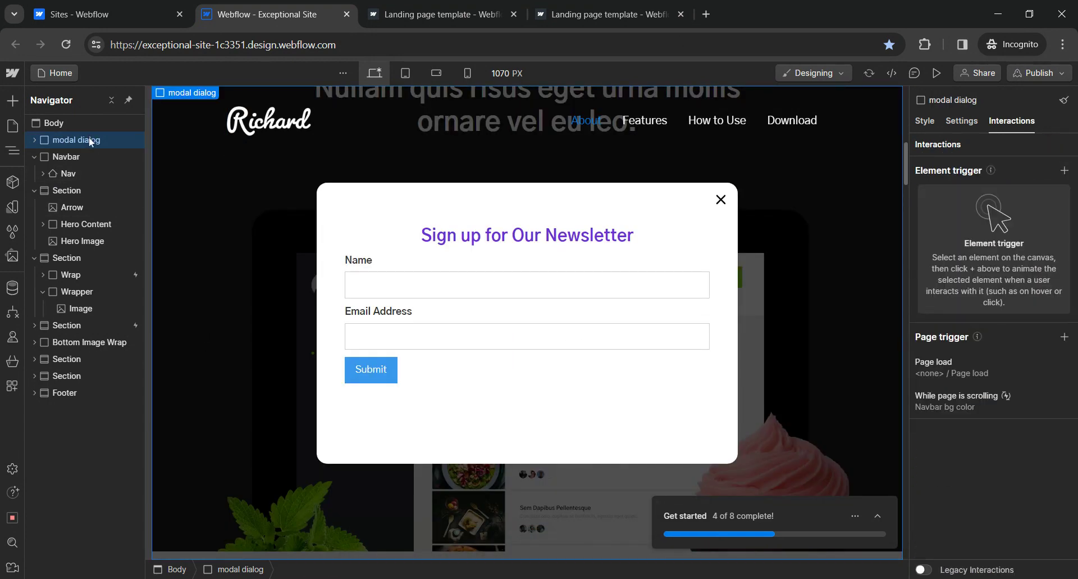
pyautogui.click(925, 122)
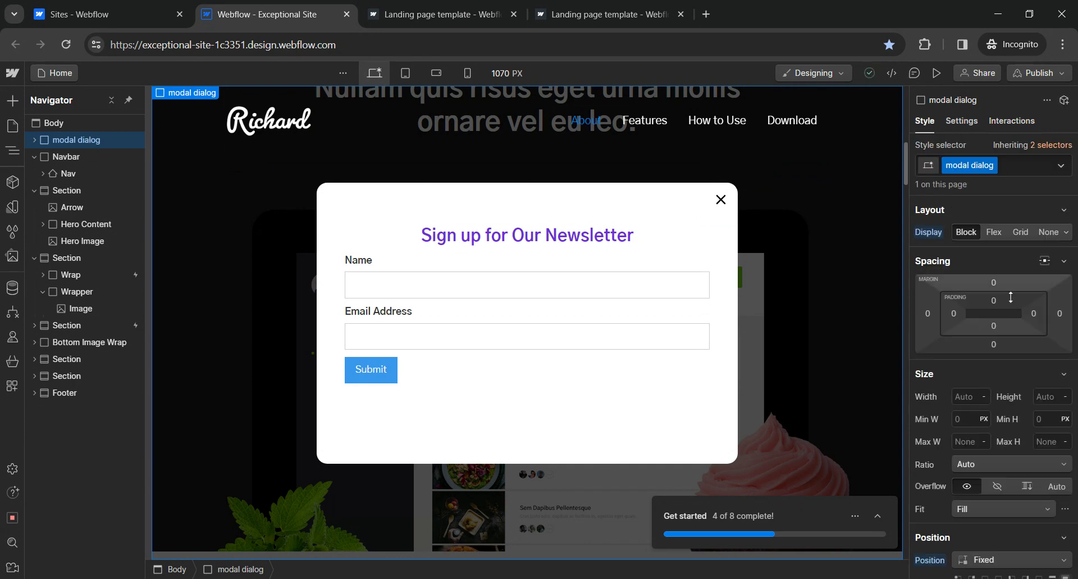
pyautogui.click(1047, 235)
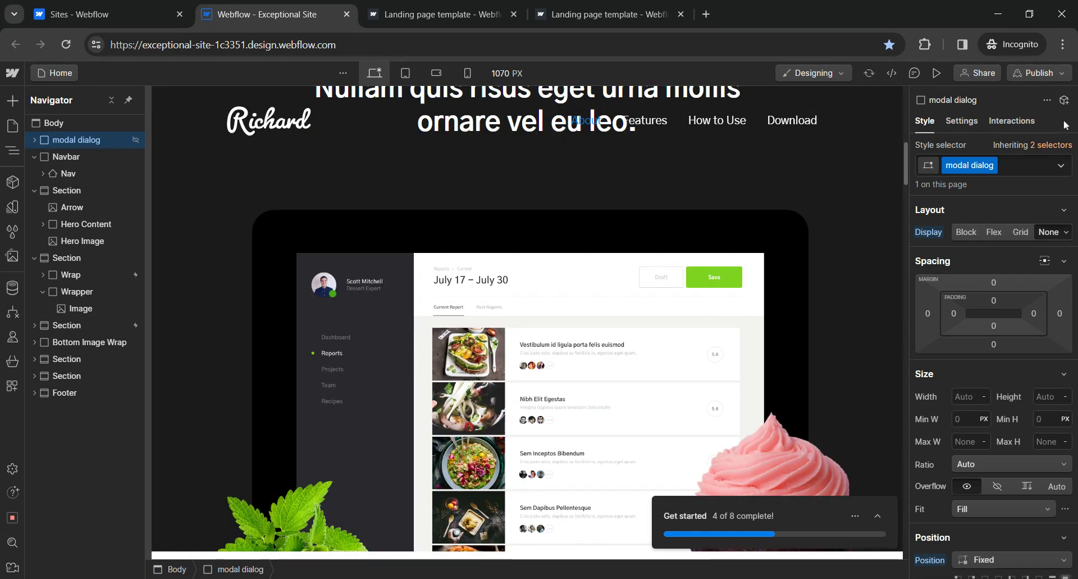
# Publish the site to the staging domain and reload the already open live page to check the modal
pyautogui.click(1067, 73)
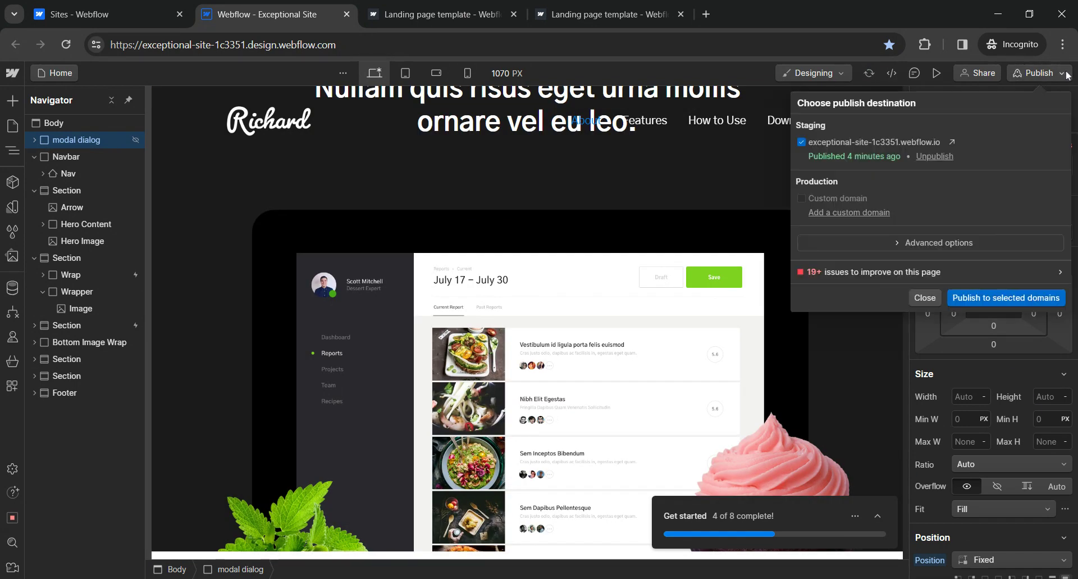
pyautogui.click(990, 298)
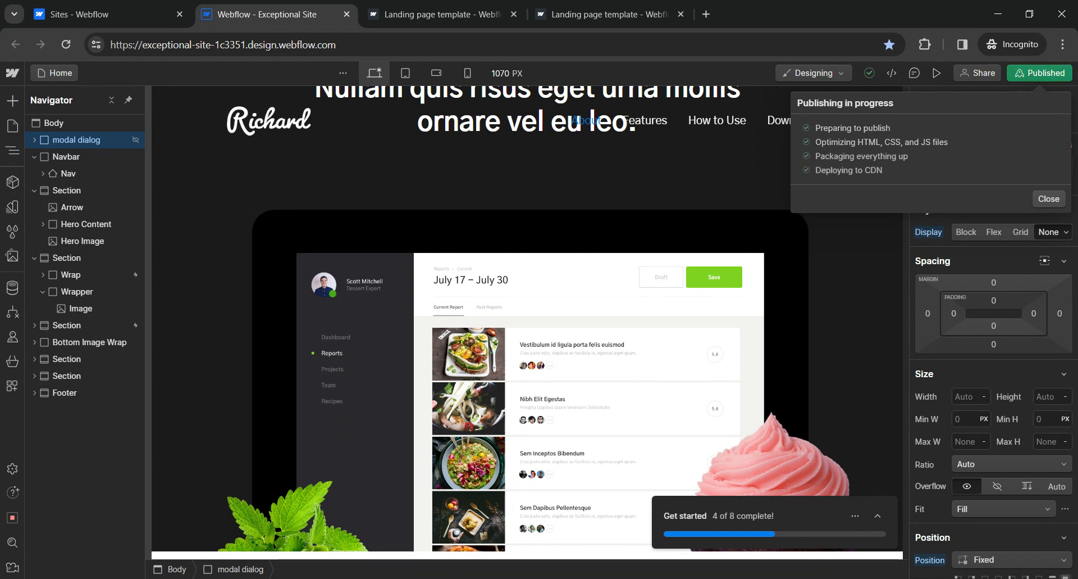
pyautogui.click(571, 9)
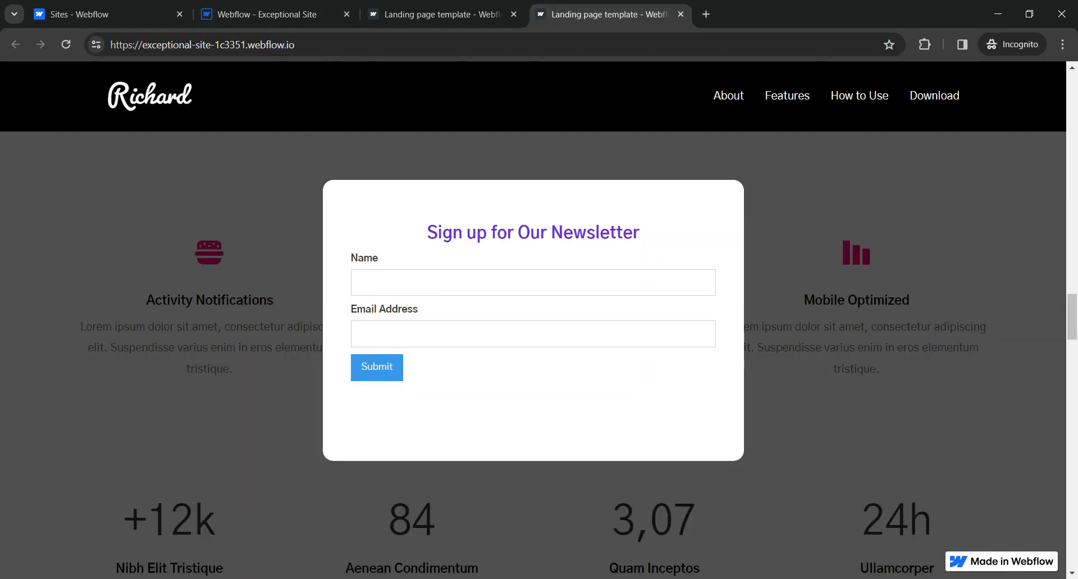
pyautogui.click(67, 49)
pyautogui.click(1073, 97)
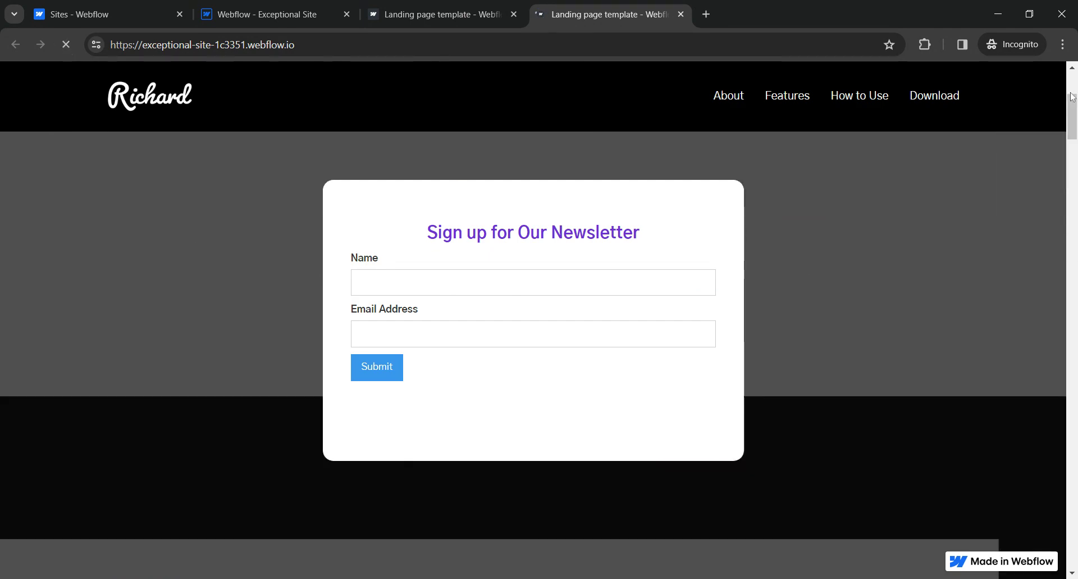
pyautogui.scroll(3, 1072, 97)
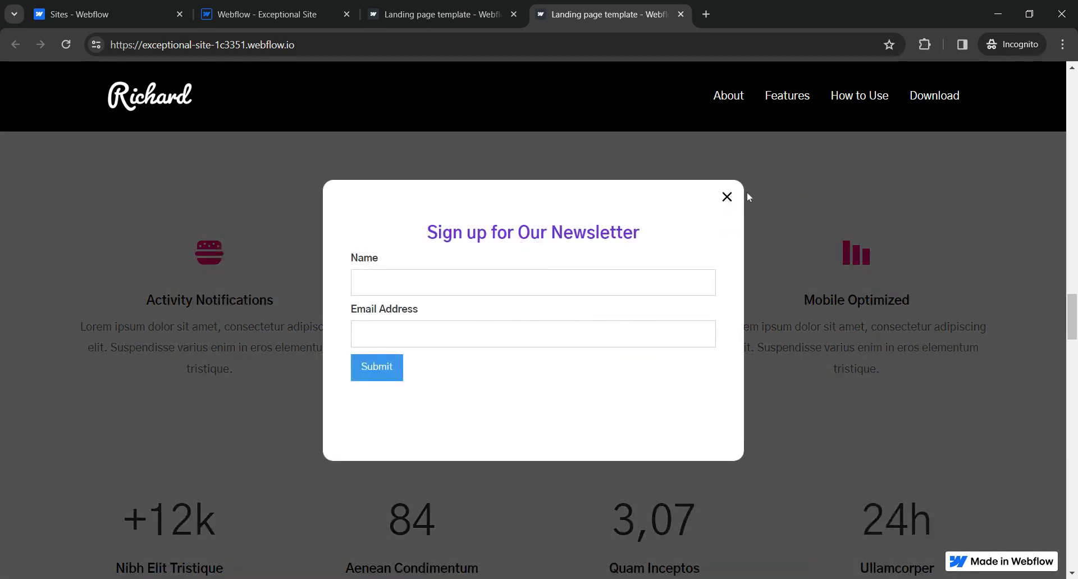
# Open a fresh copy of the published staging site from the publish settings and compare it with the earlier live page
pyautogui.click(355, 20)
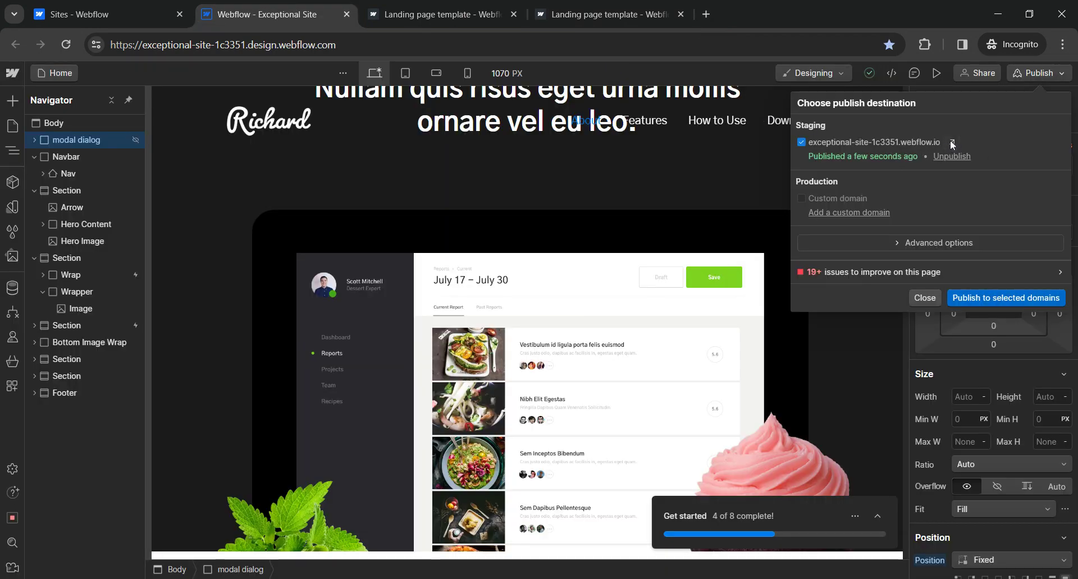
pyautogui.click(952, 142)
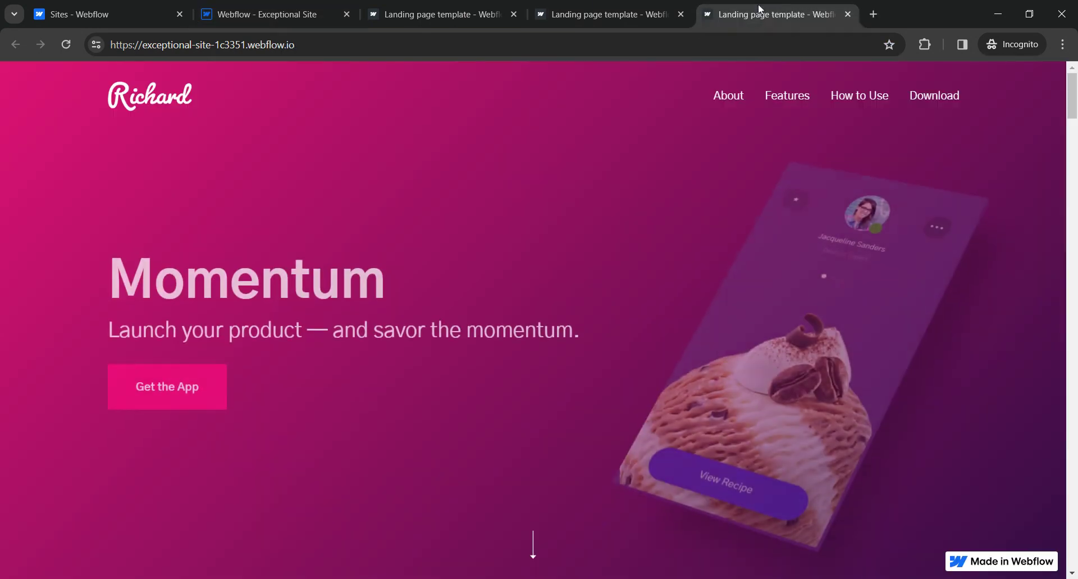
pyautogui.click(598, 5)
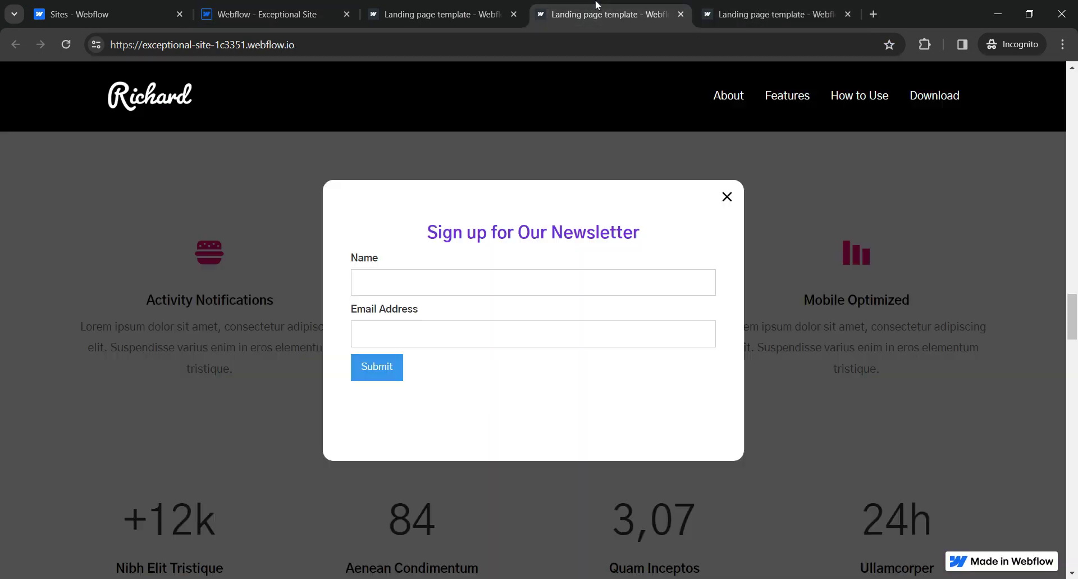
pyautogui.click(738, 8)
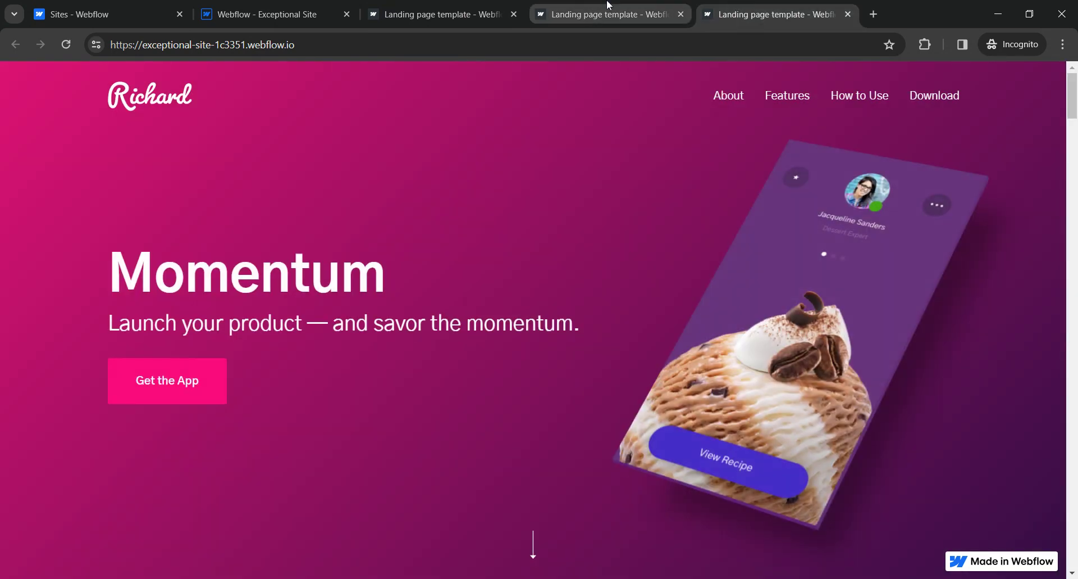
# Test closing the newsletter modal through its corner icon on the earlier live page and, after scrolling into view, on the fresh copy
pyautogui.click(610, 7)
pyautogui.click(727, 197)
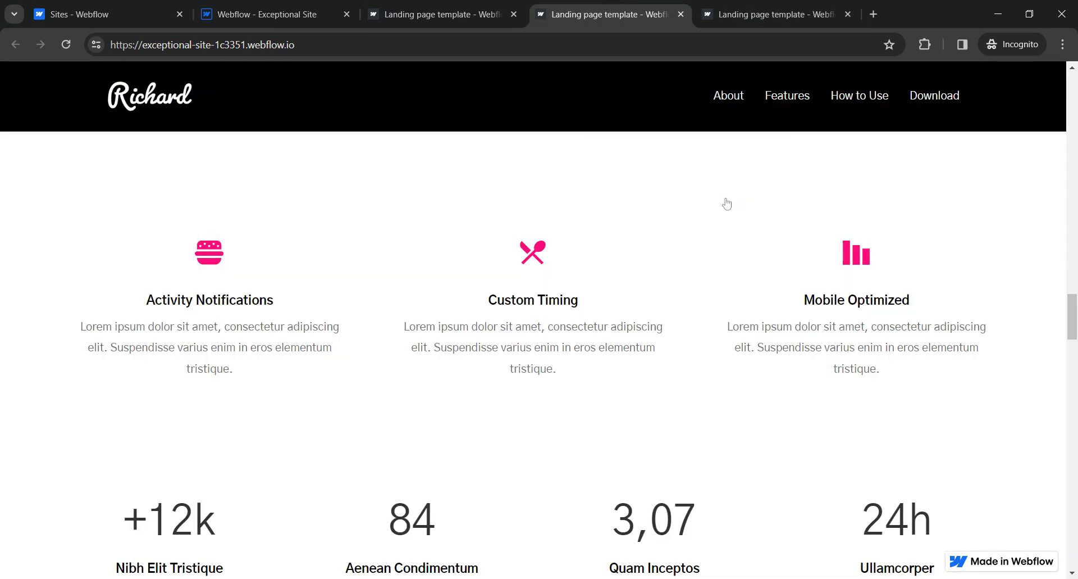
pyautogui.click(752, 6)
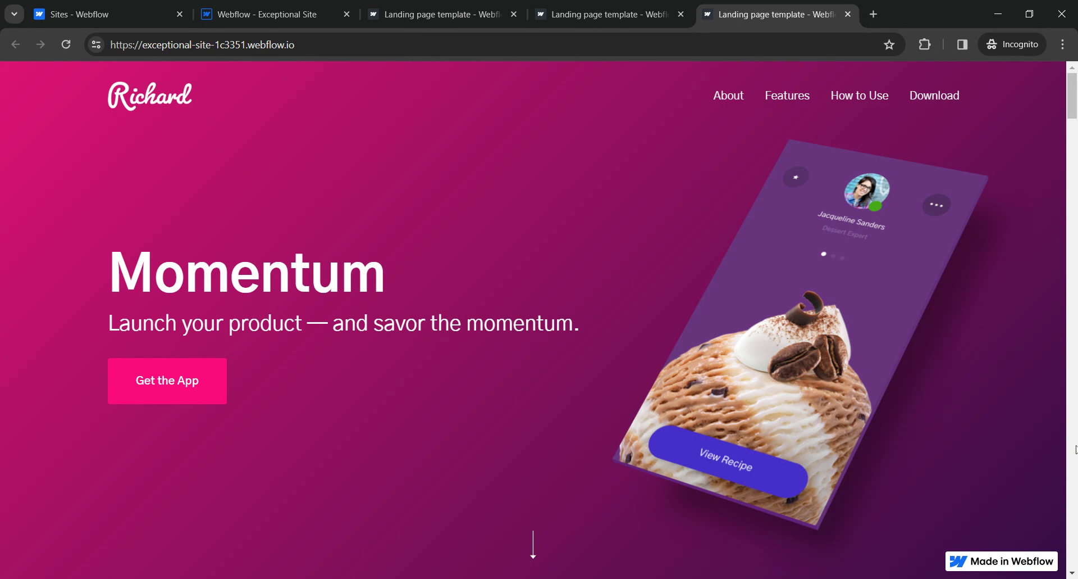
pyautogui.scroll(-8, 1075, 449)
pyautogui.scroll(-10, 990, 282)
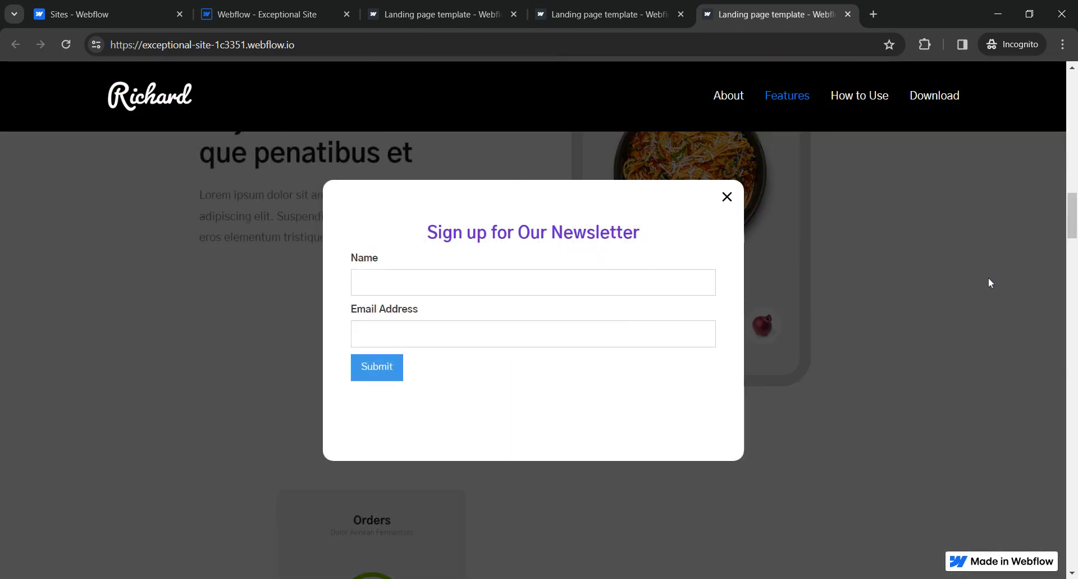
pyautogui.click(727, 197)
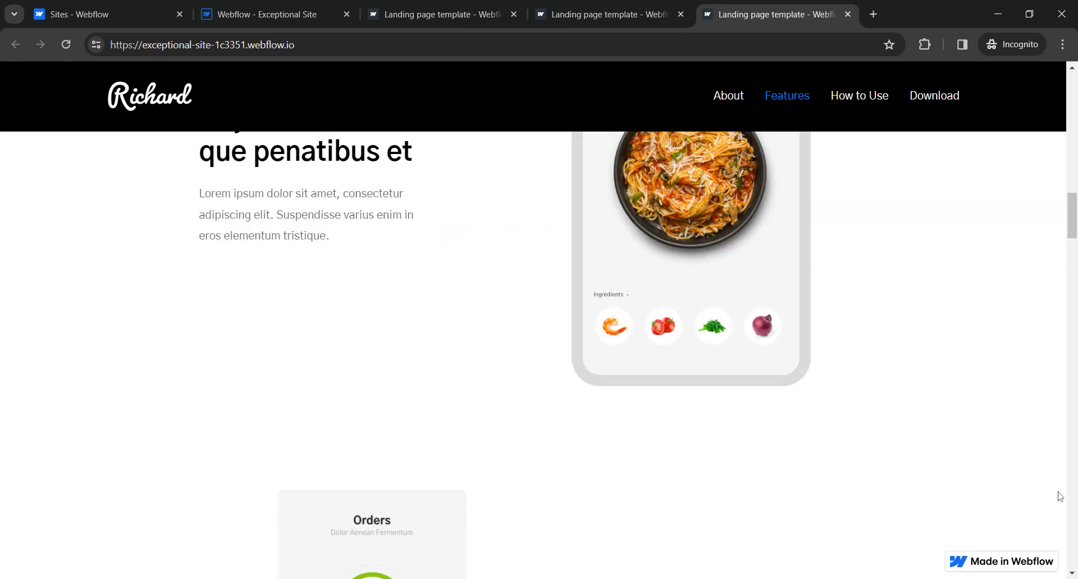
pyautogui.scroll(-10, 540, 353)
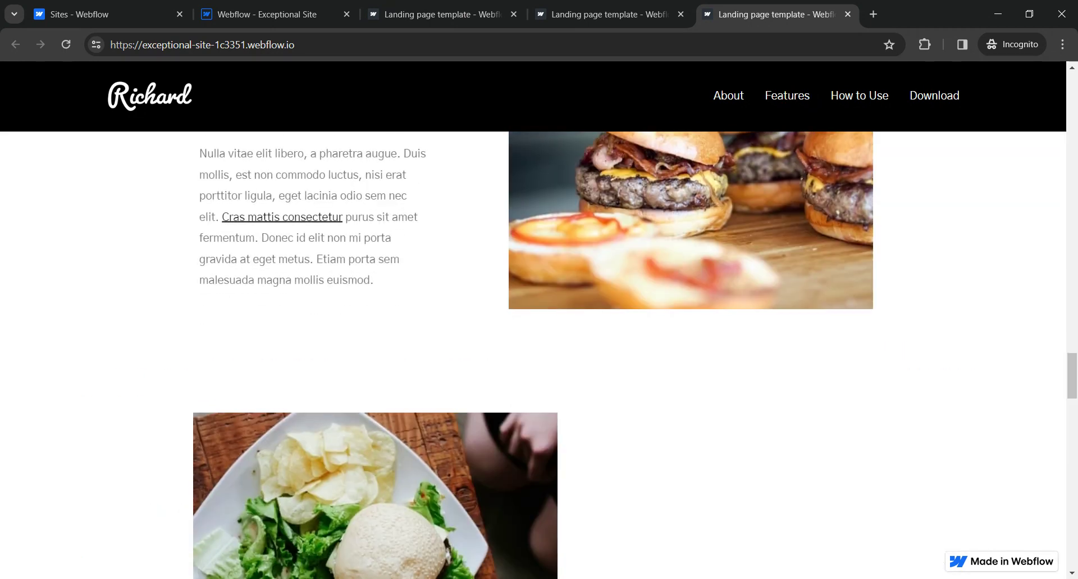
pyautogui.scroll(5, 540, 354)
pyautogui.scroll(5, 539, 353)
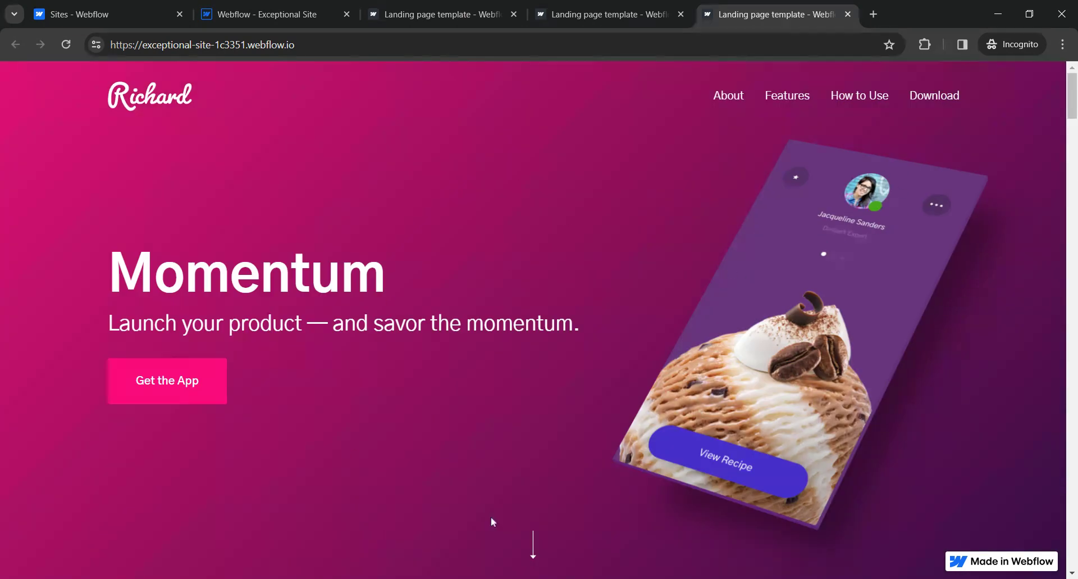
# Return to the Webflow Designer for the Exceptional Site and close the publish settings
pyautogui.click(236, 15)
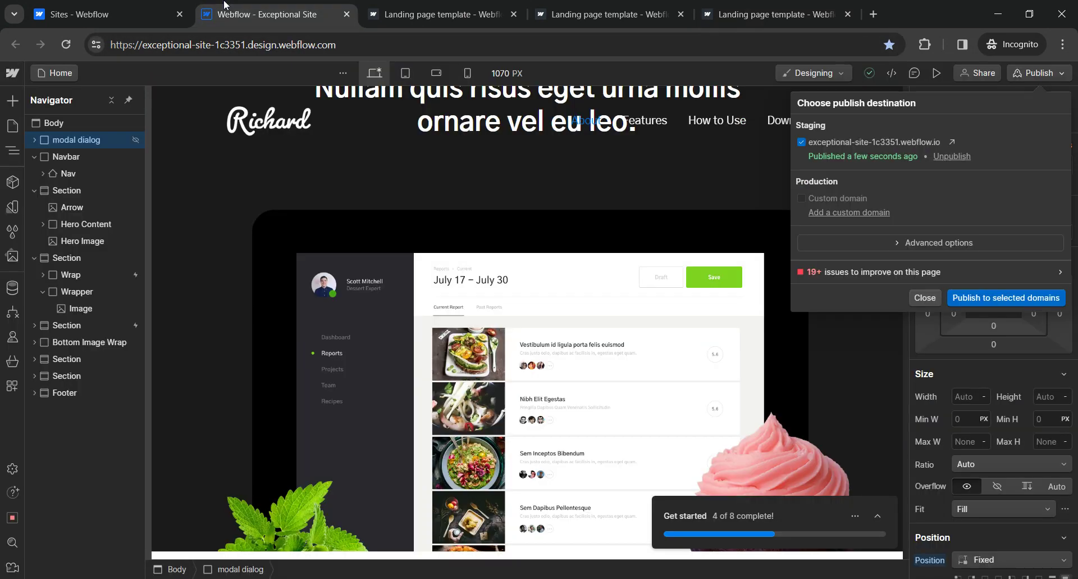
pyautogui.click(921, 297)
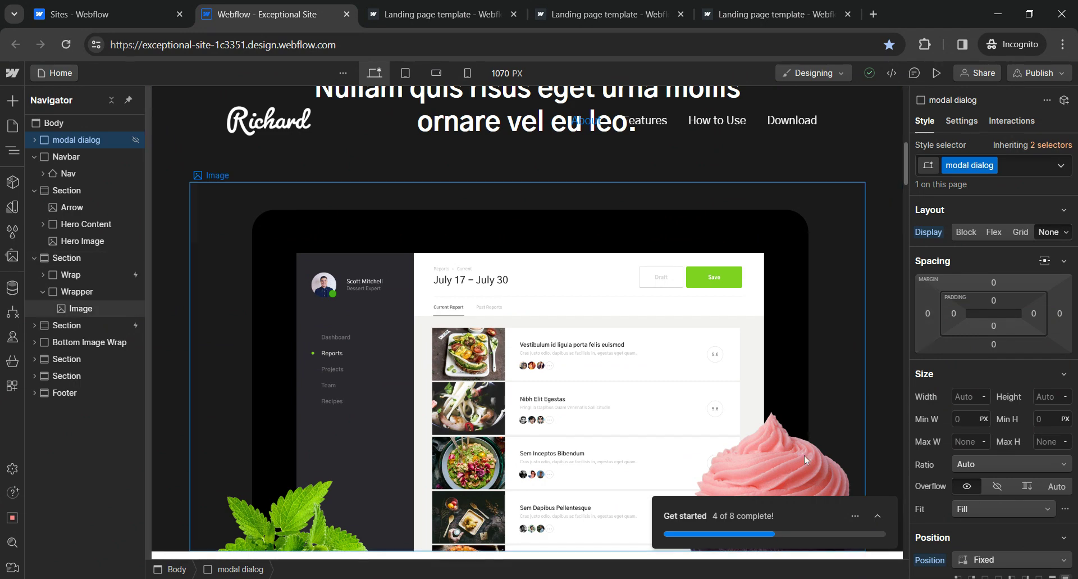